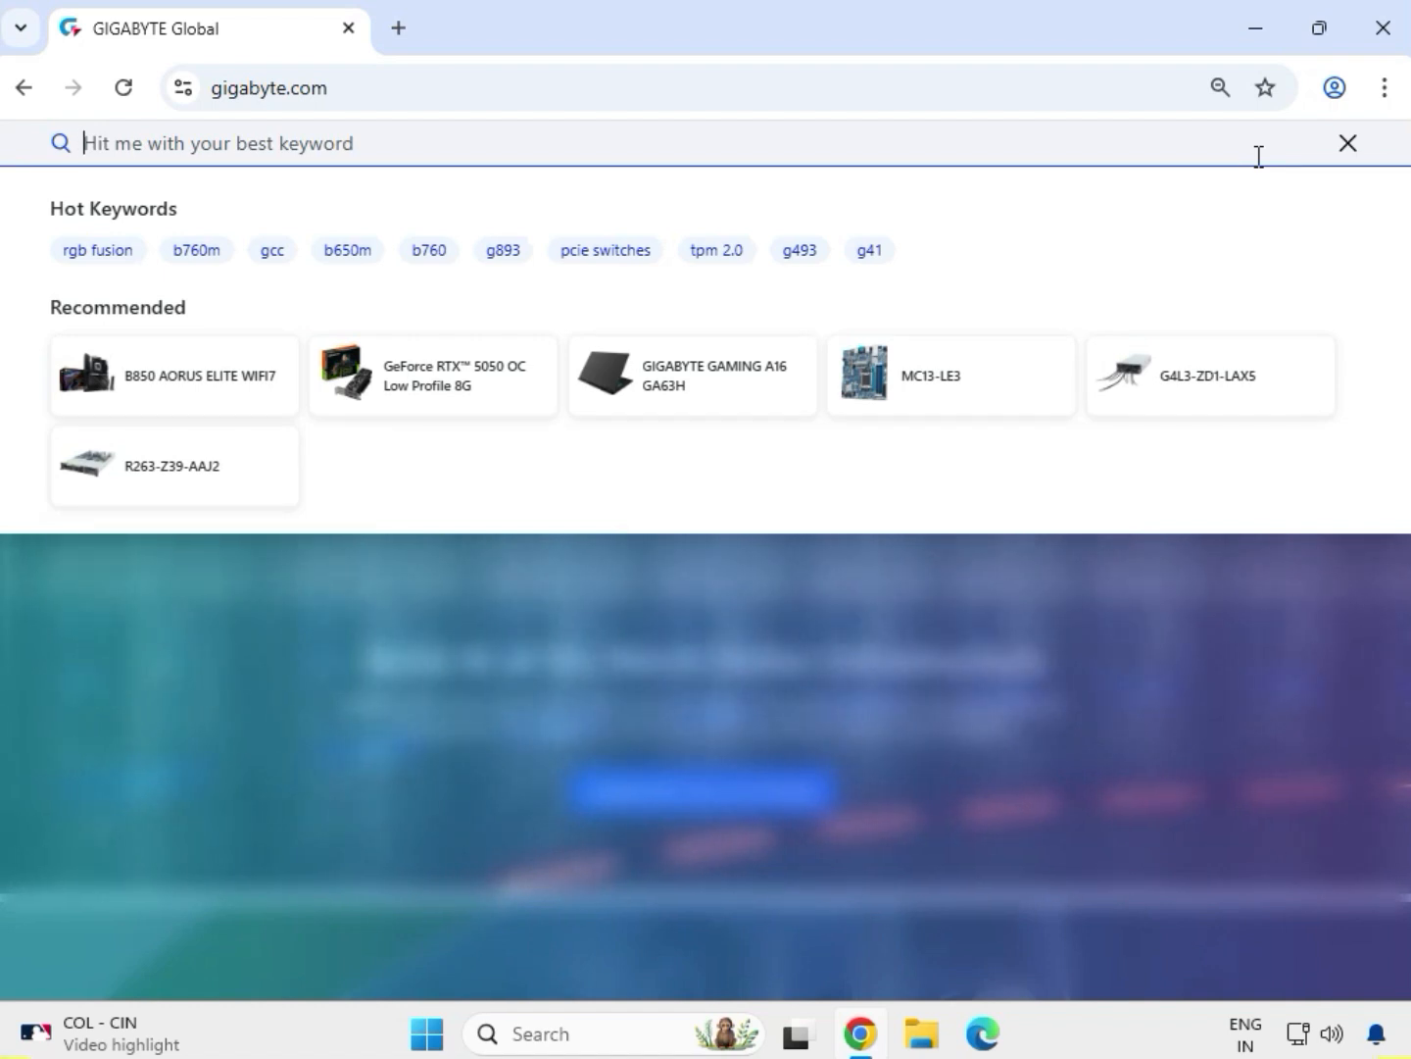
Search the GIGABYTE website for "B560 DS3H PLUS"
key("Caps_Lock")
type("B560")
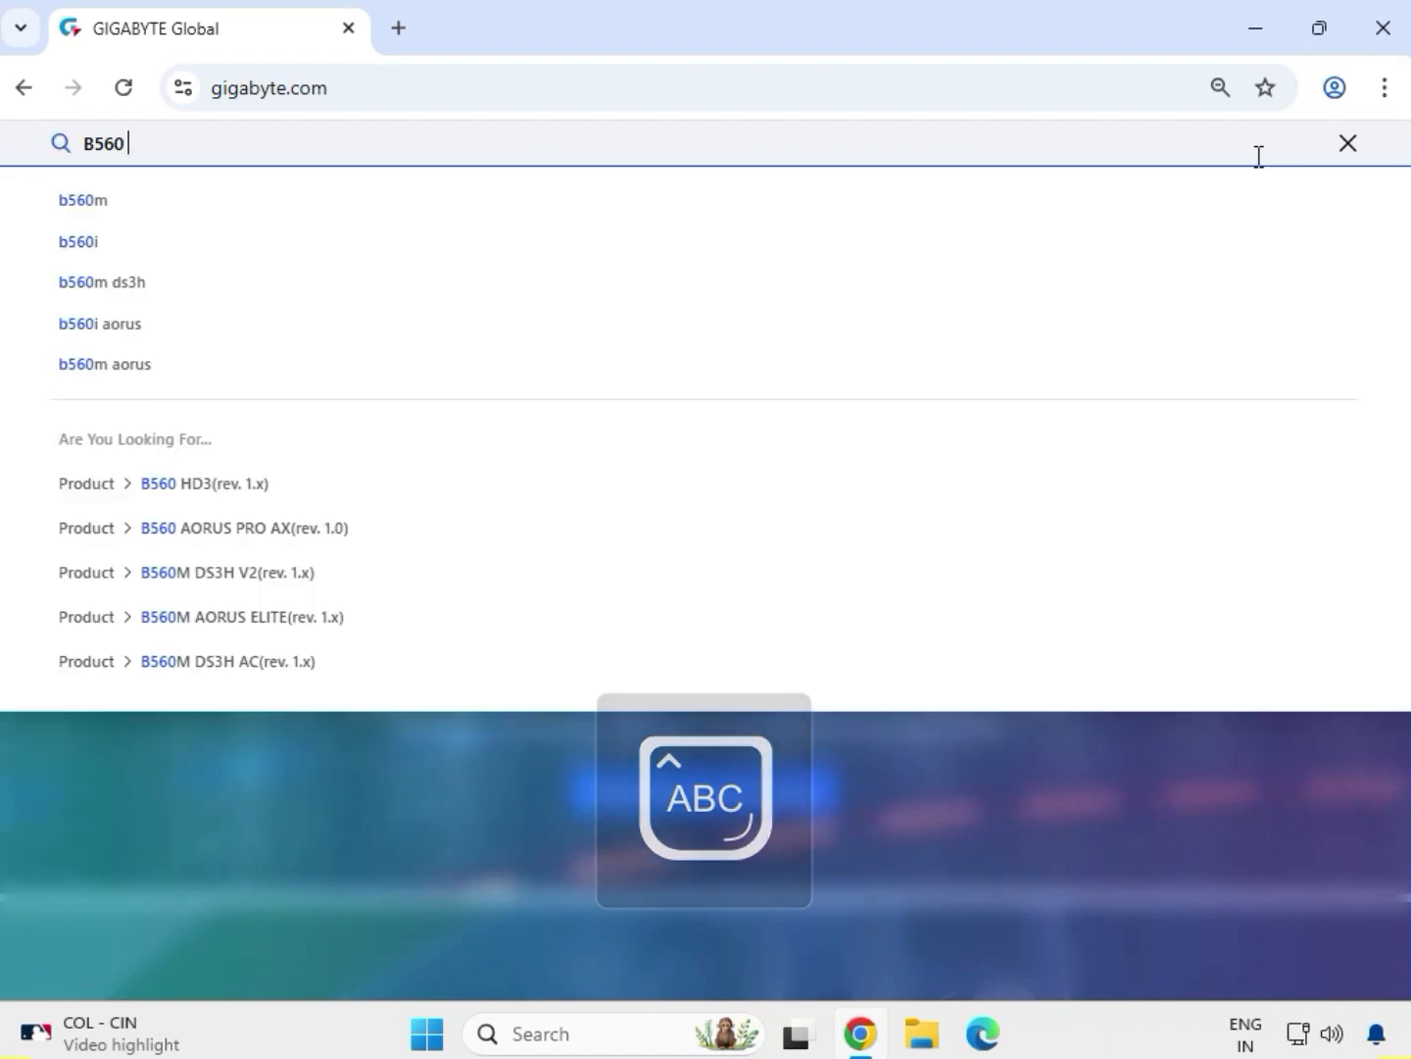
type(" DS3")
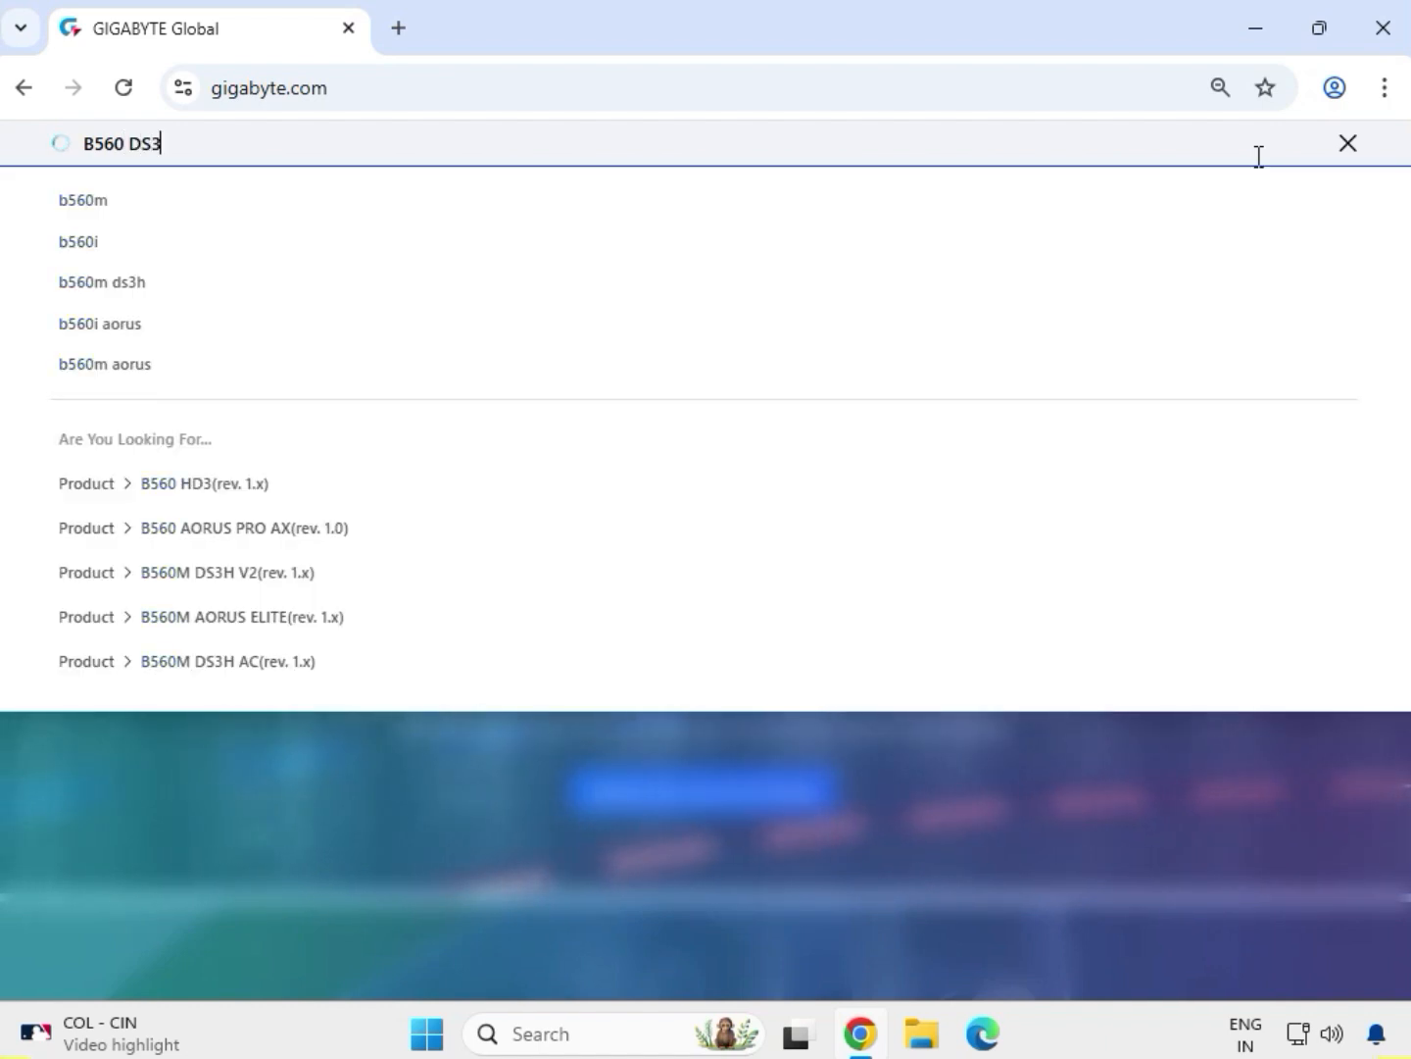
type("H PLU")
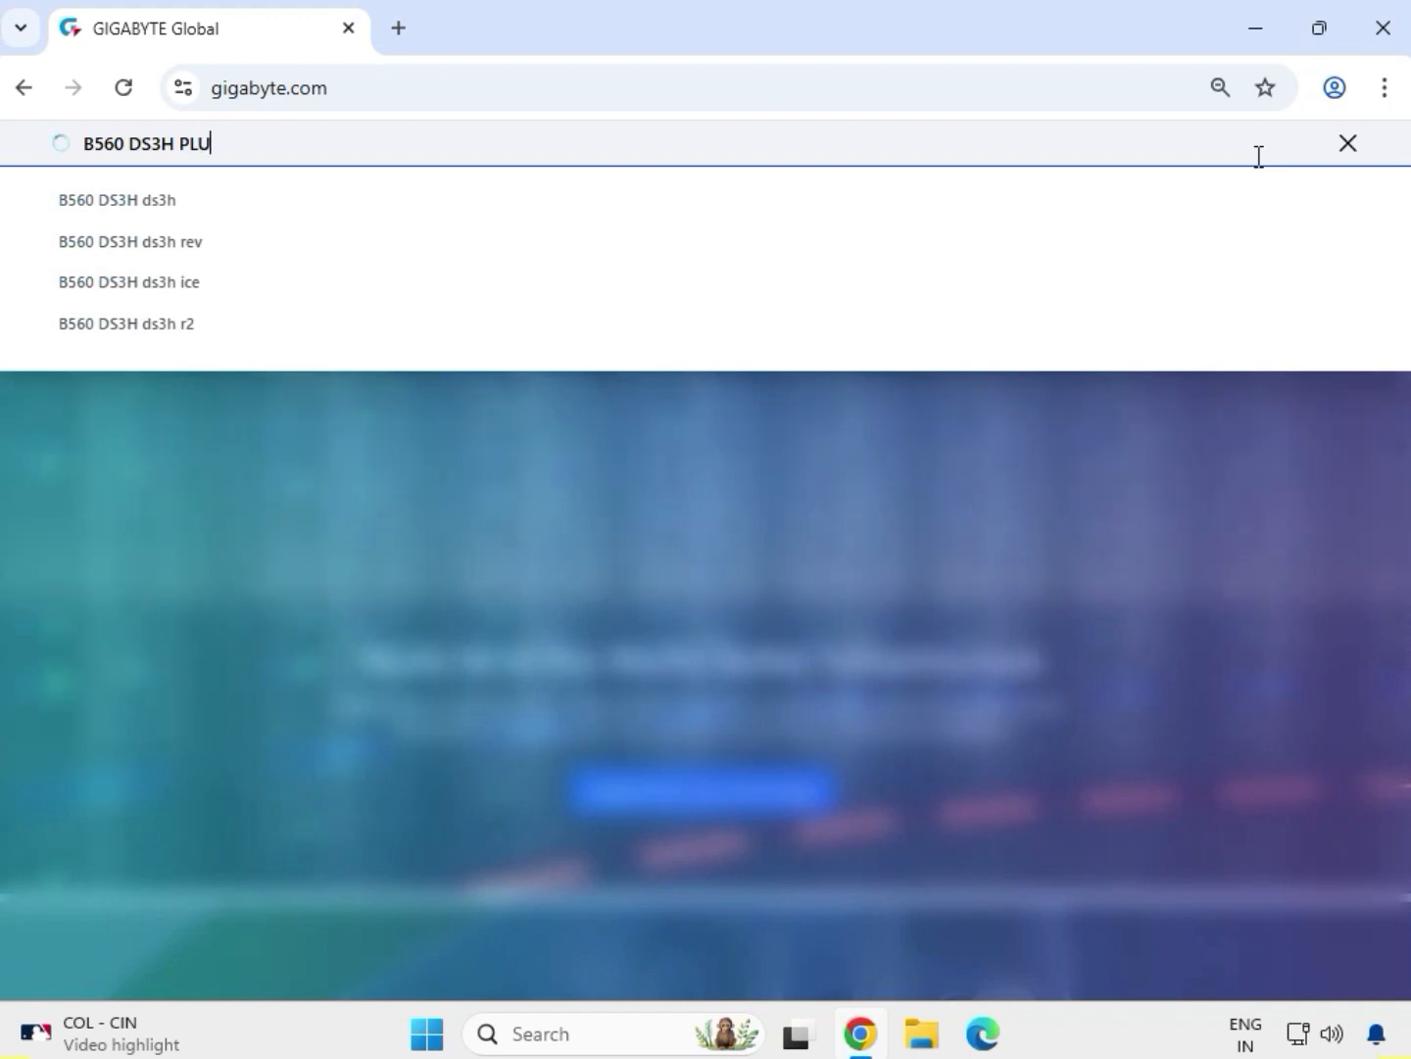
type("S")
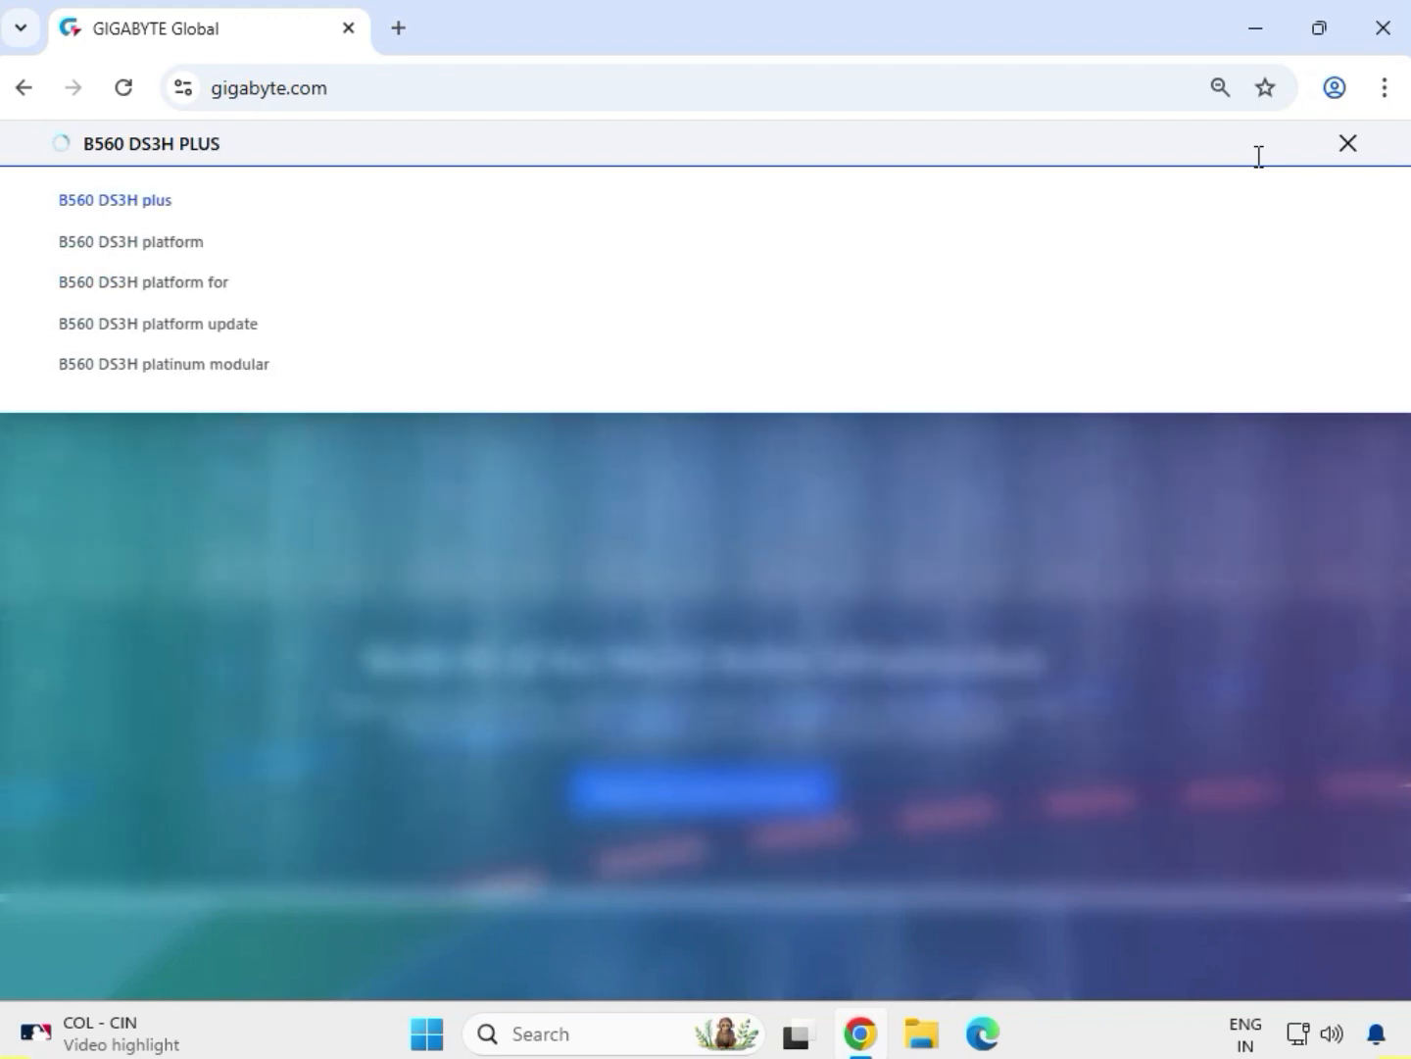
key("Return")
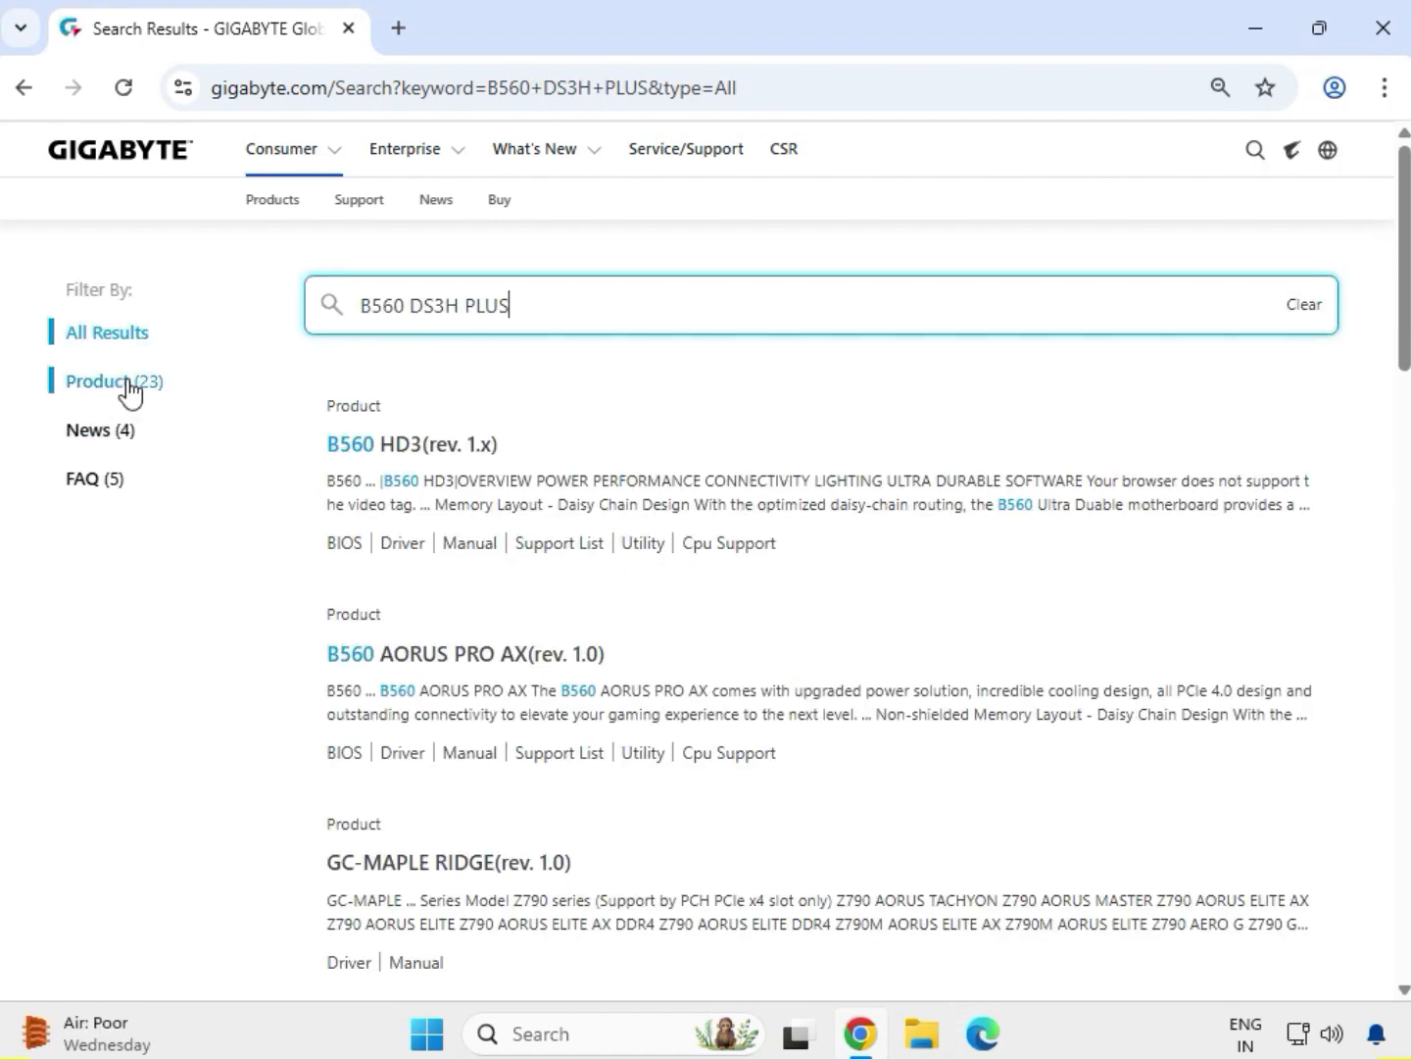
Filter the search results to products and open the B560M DS3H PLUS (rev. 1.0) motherboard
left_click(130, 388)
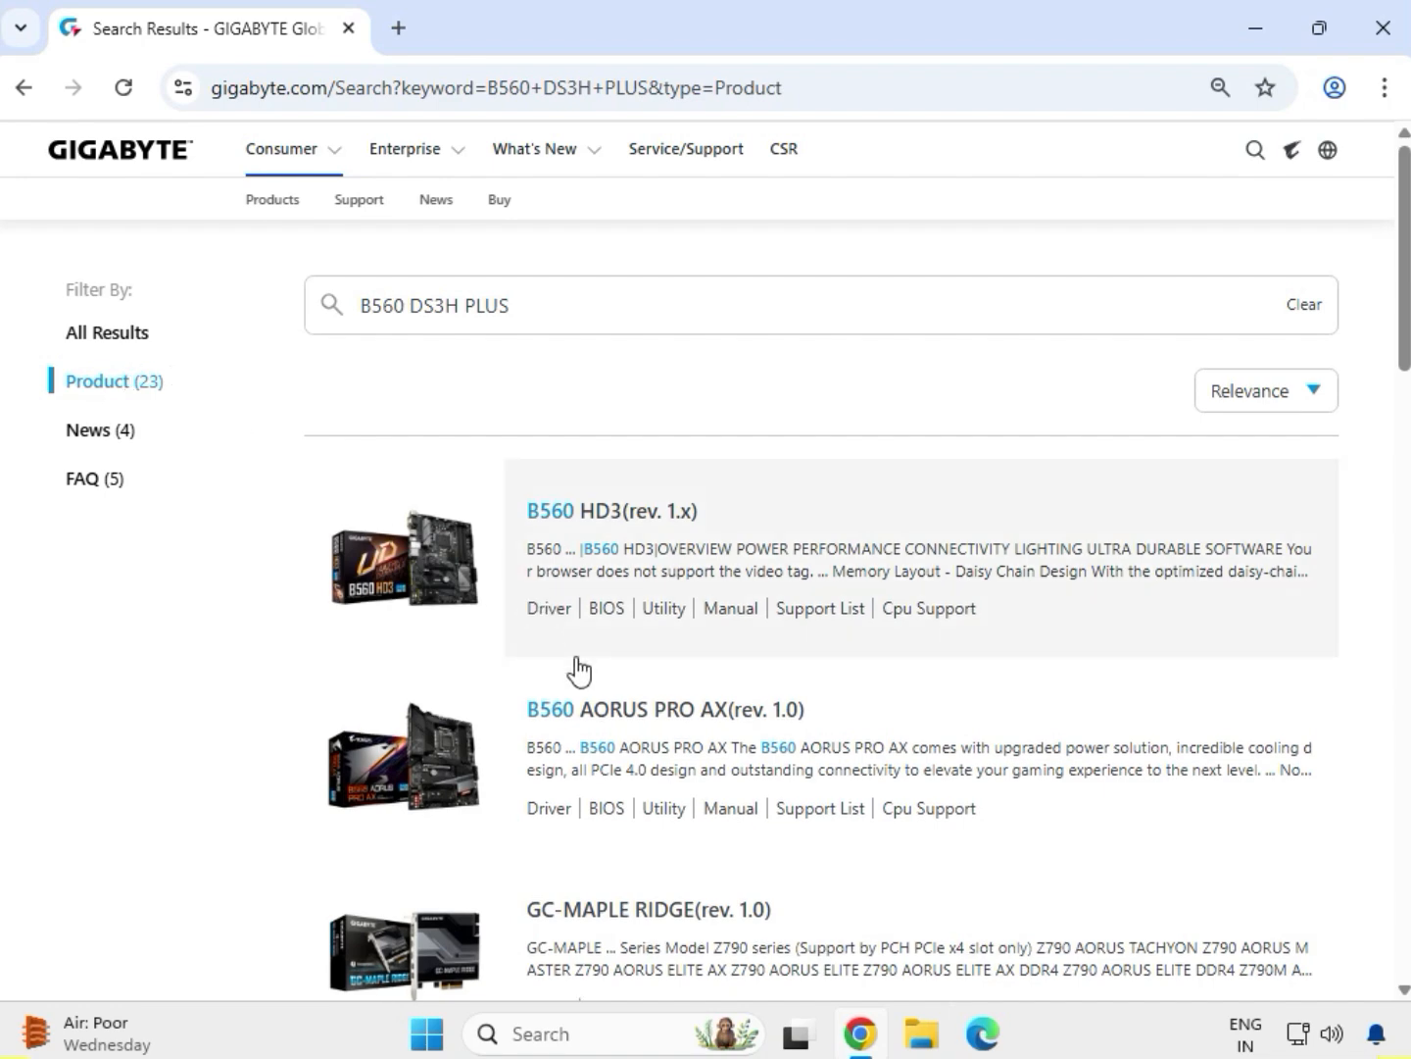
scroll(579, 680, "down", 10)
scroll(578, 681, "down", 4)
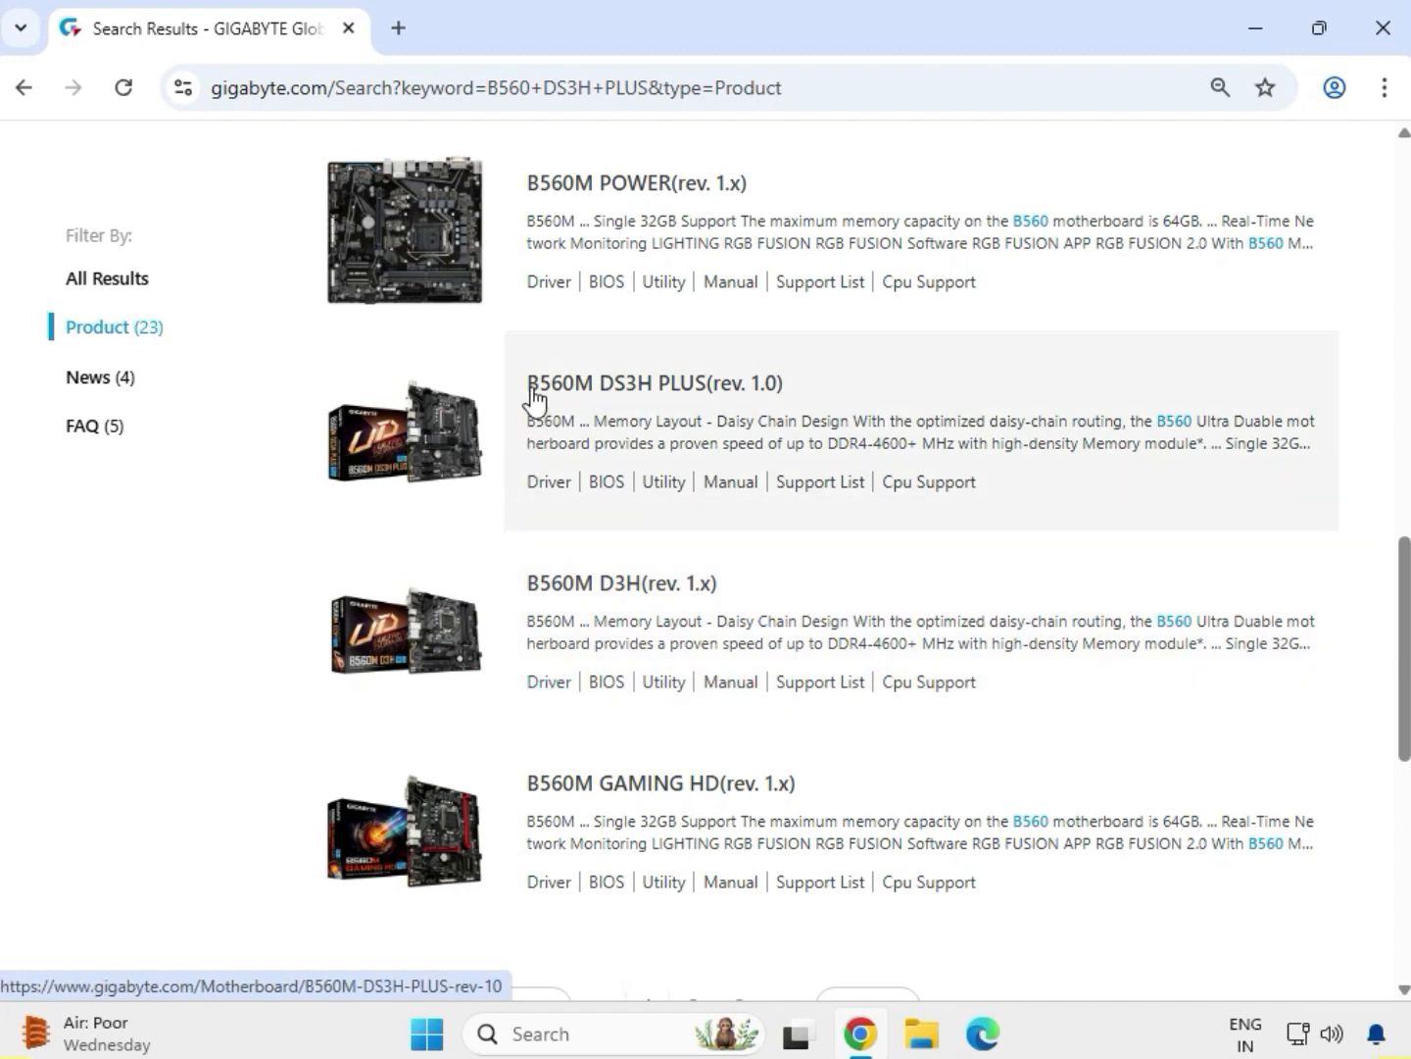
left_click(676, 402)
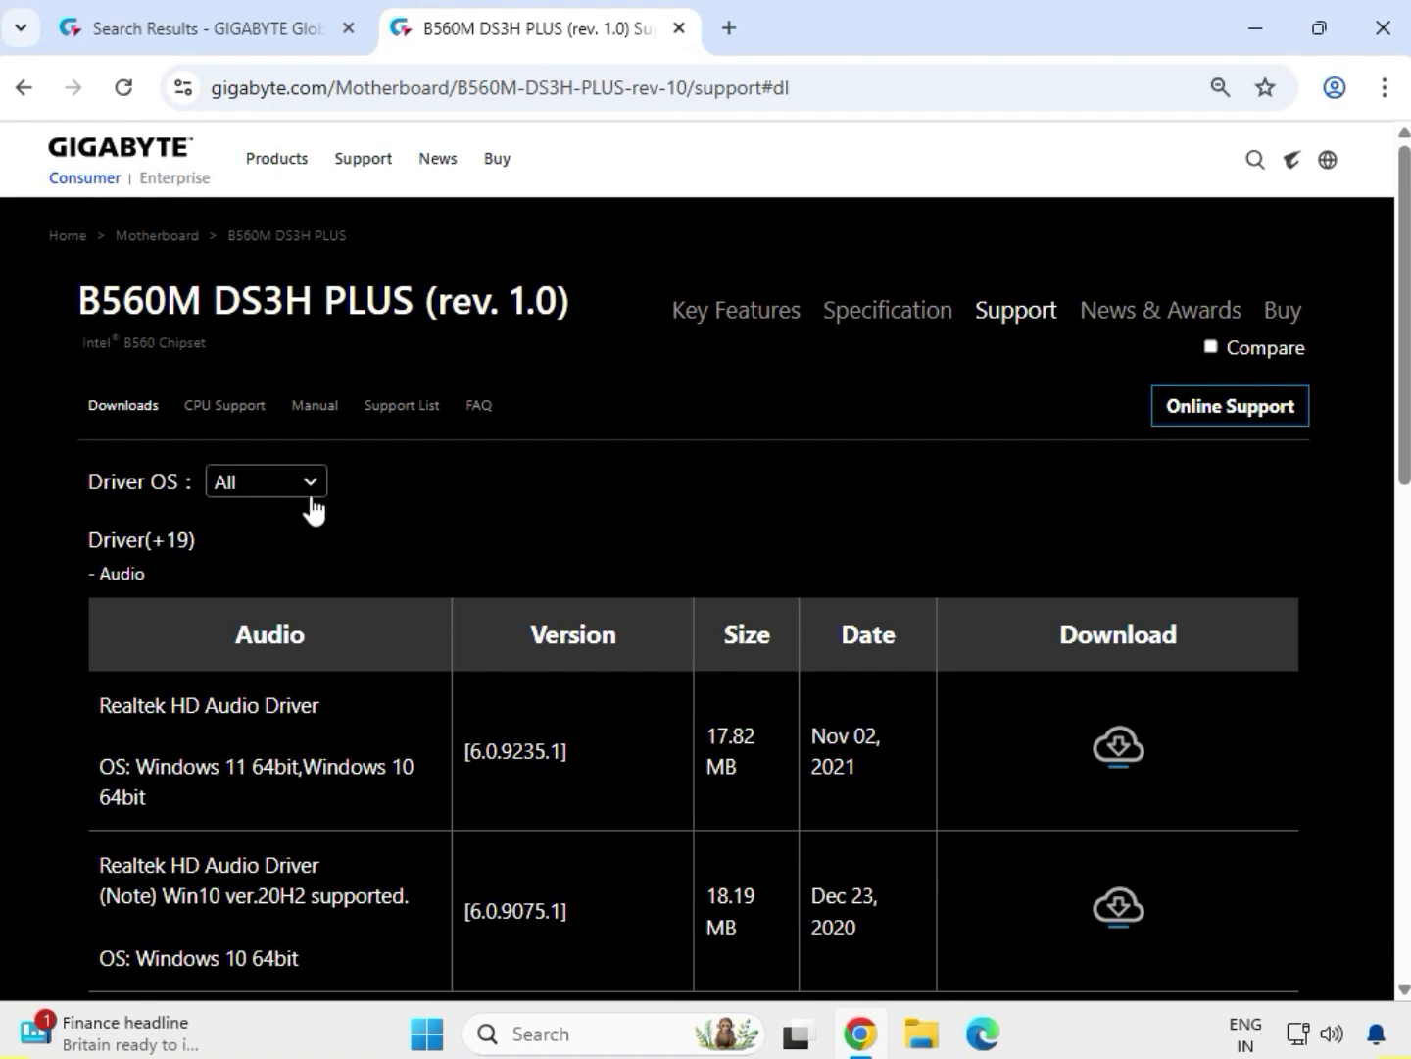
Set the driver OS to Windows 11 64bit and download the Realtek HD Audio Driver
left_click(312, 495)
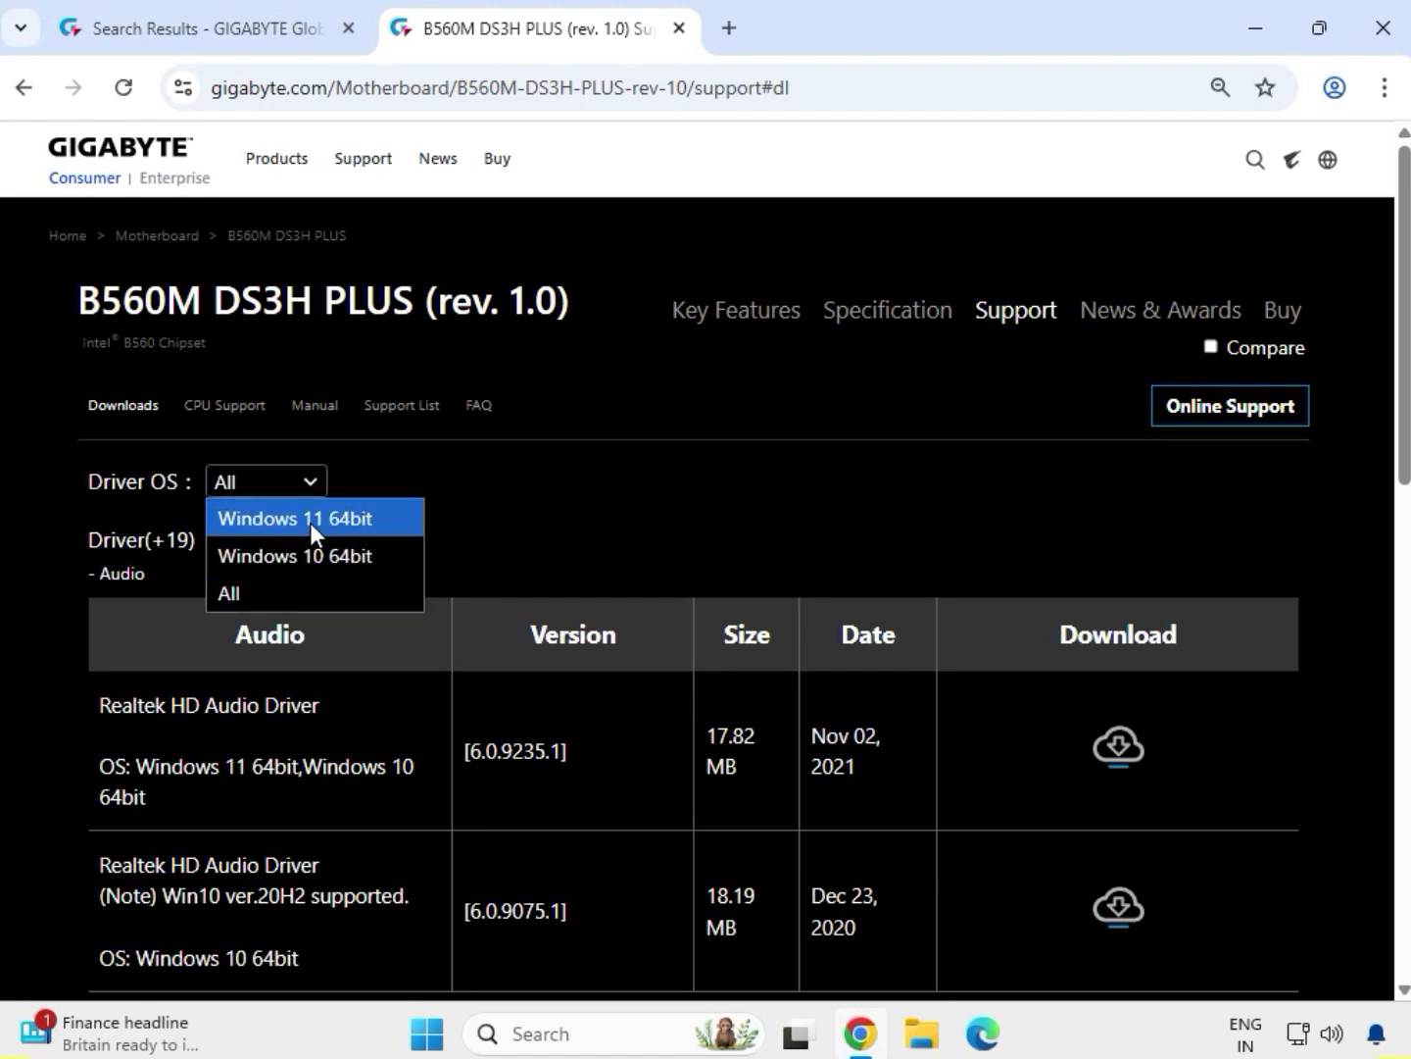
left_click(310, 521)
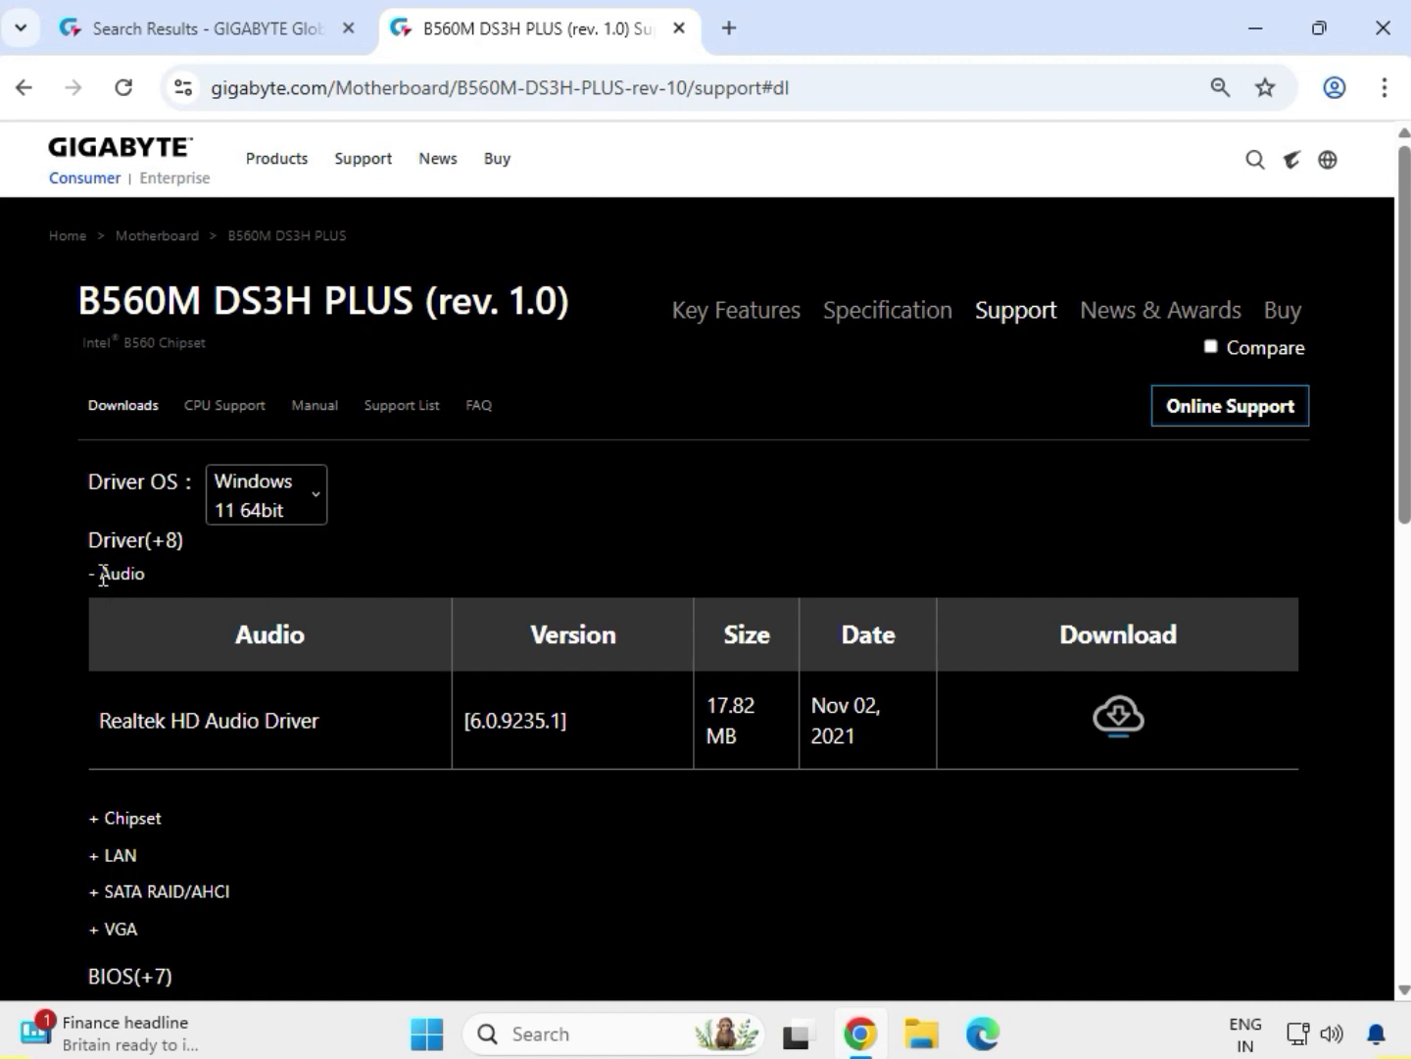
left_click_drag(110, 707, 886, 710)
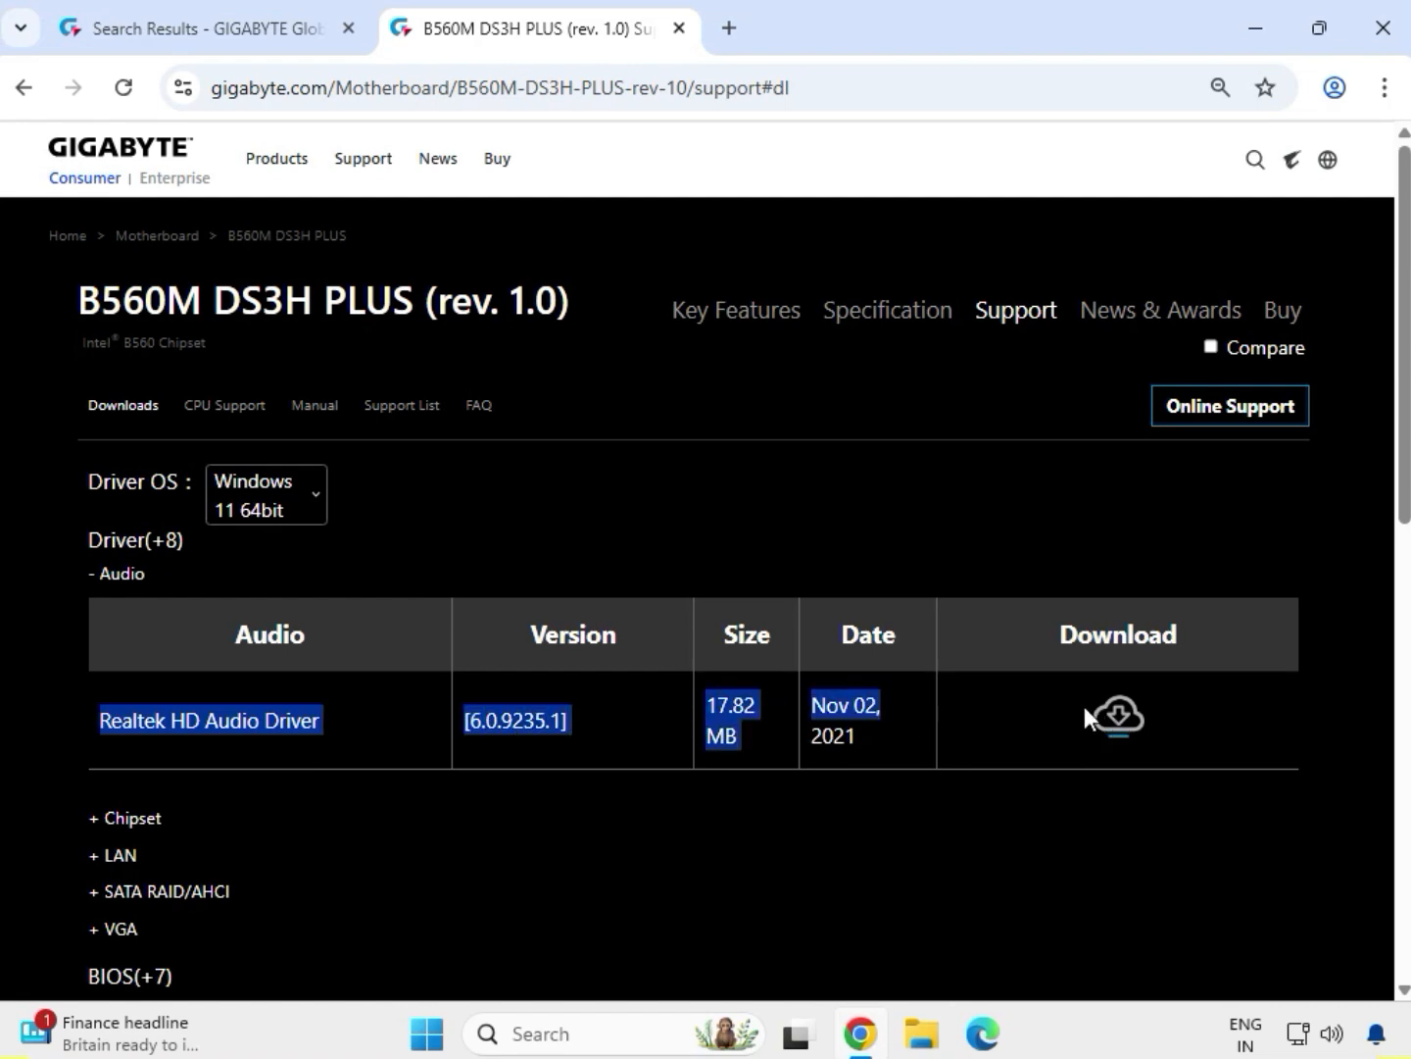
left_click(1116, 716)
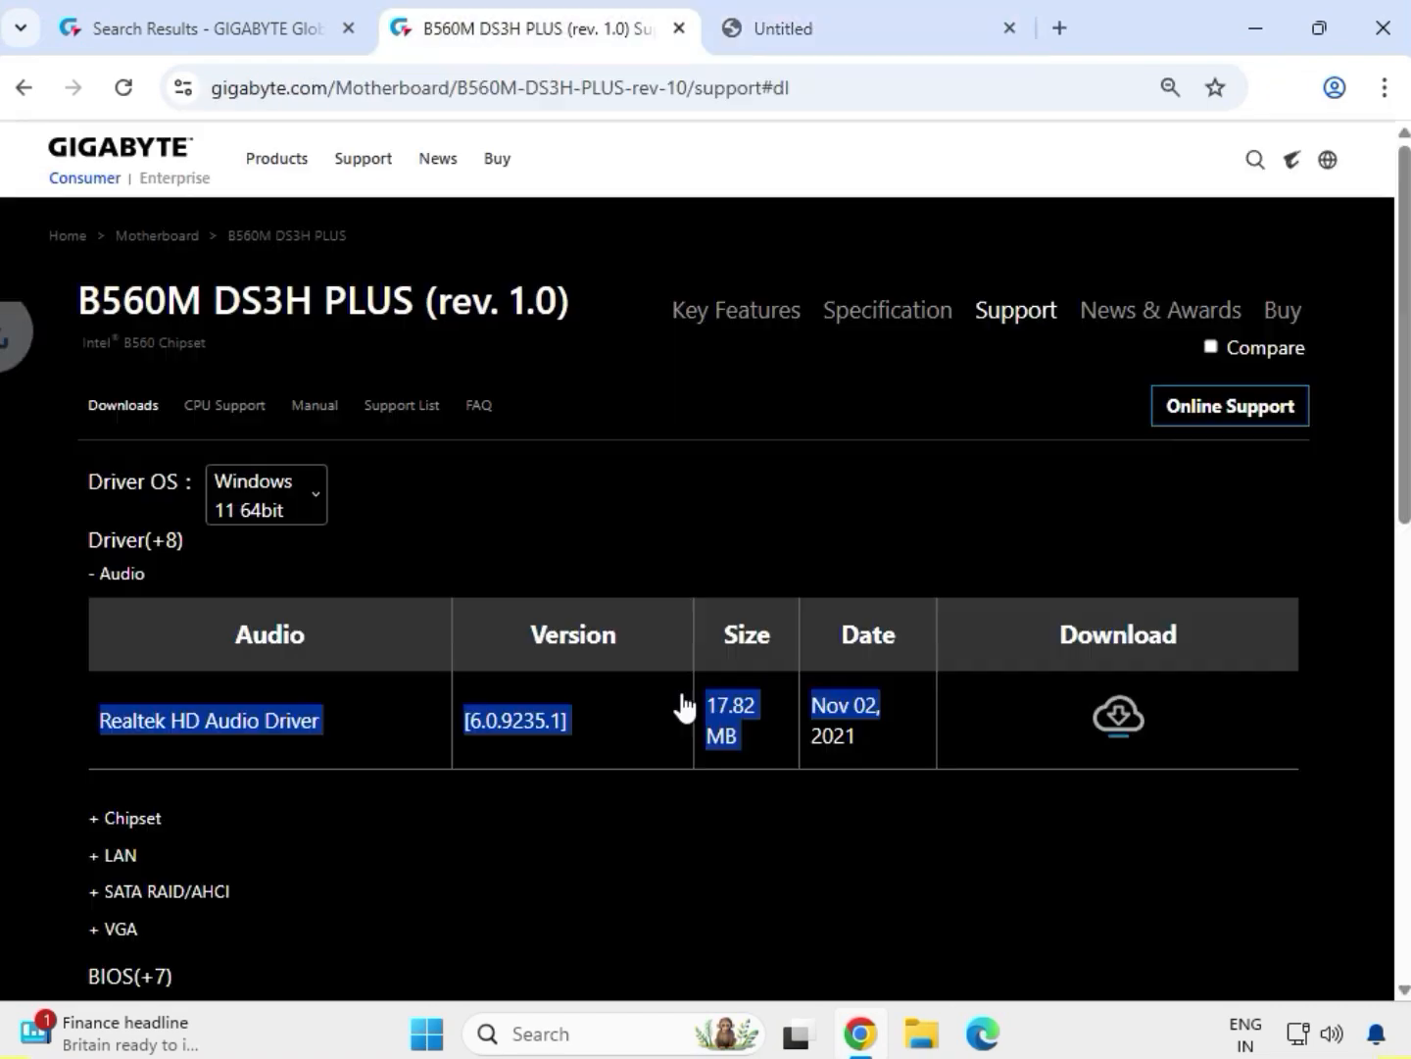
Expand the Chipset drivers and download the Intel INF installation package
left_click_drag(177, 822, 82, 815)
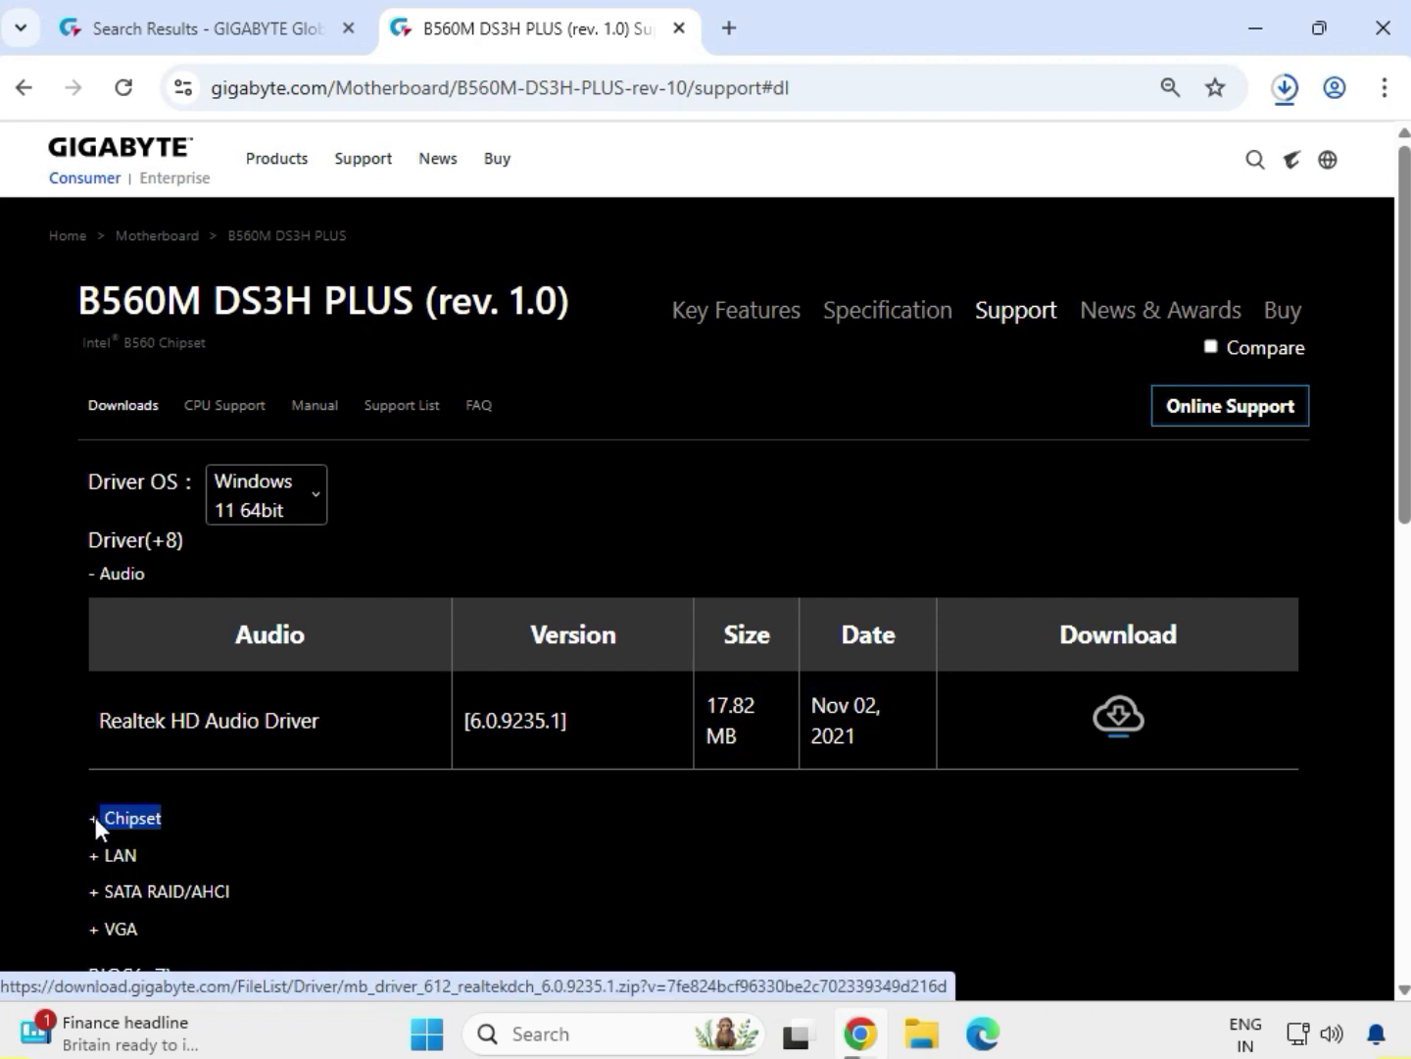
left_click(115, 816)
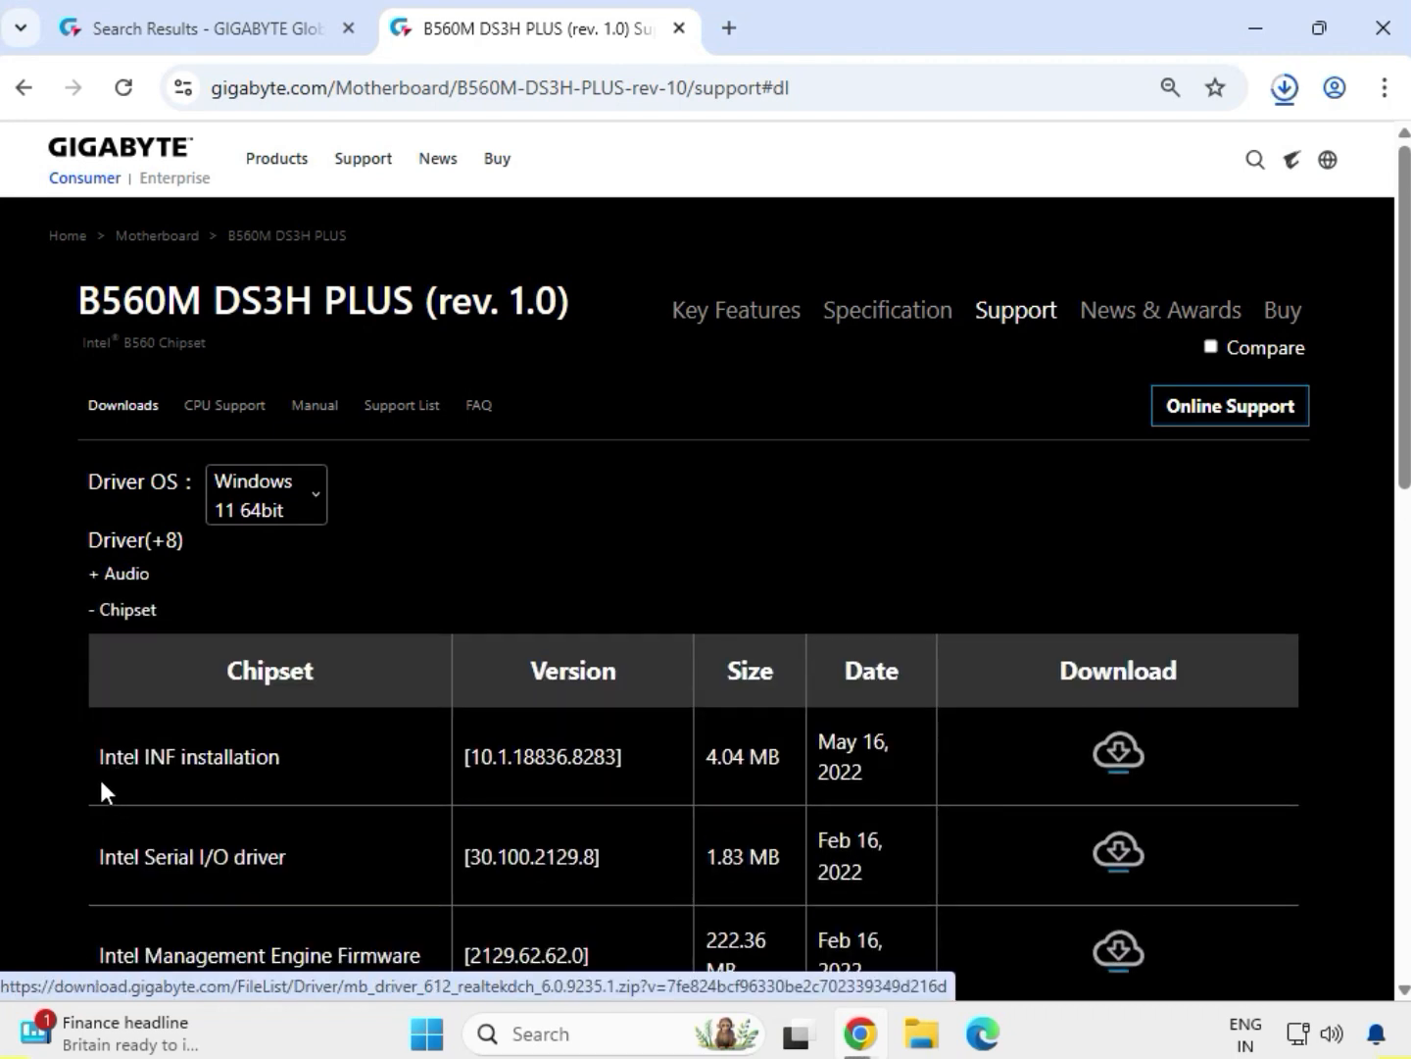
left_click_drag(94, 760, 298, 759)
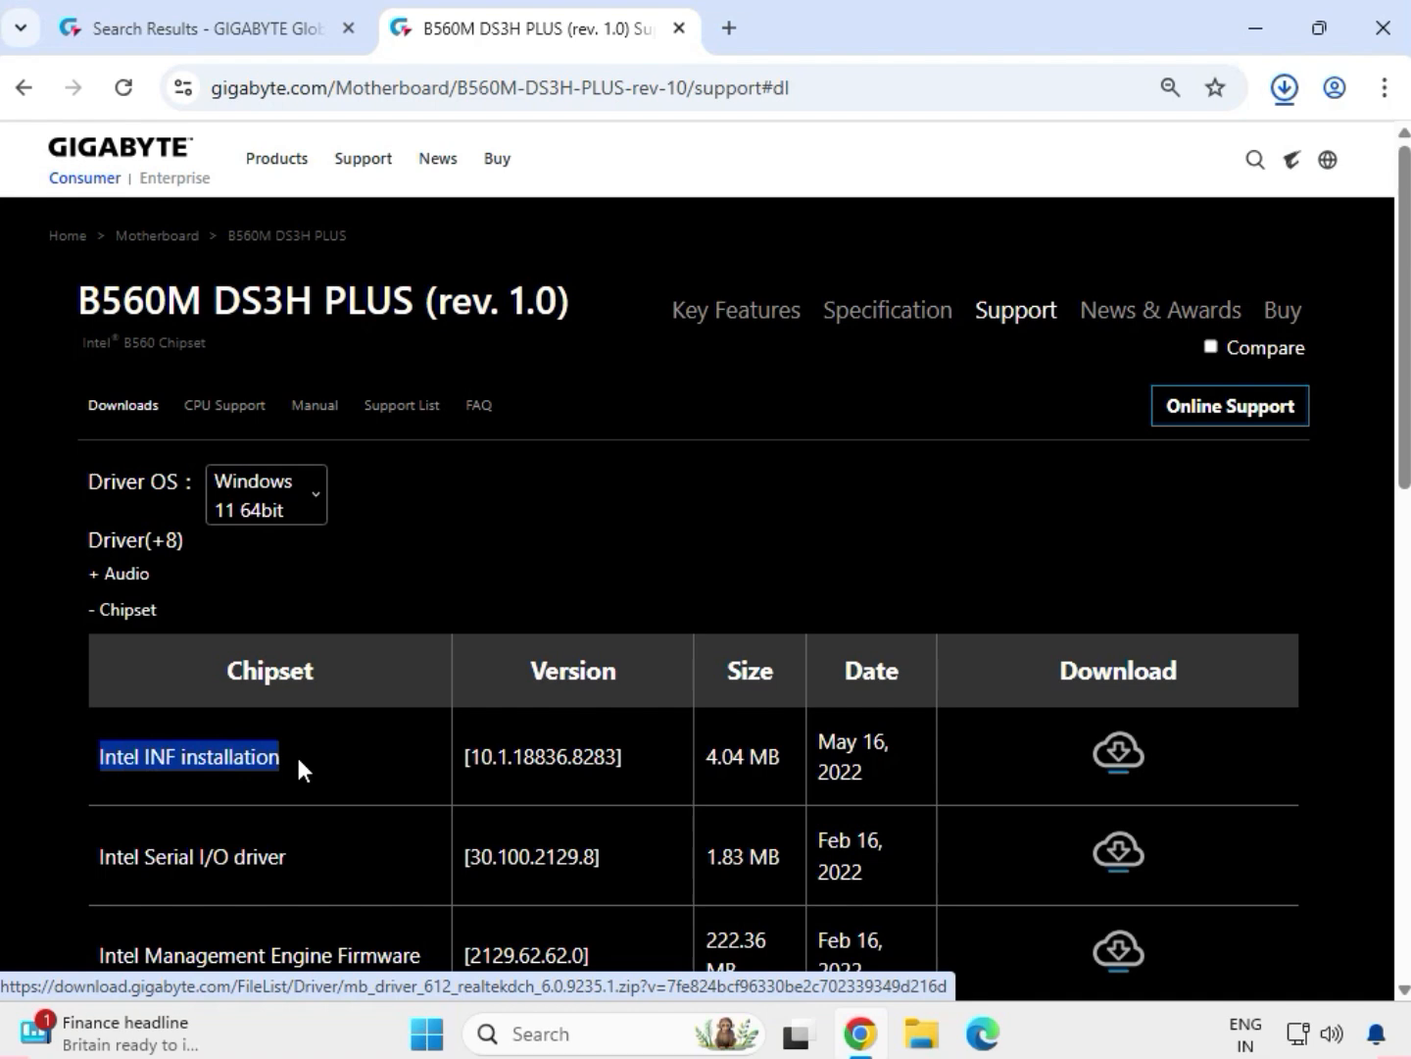
left_click(1116, 754)
left_click(1115, 753)
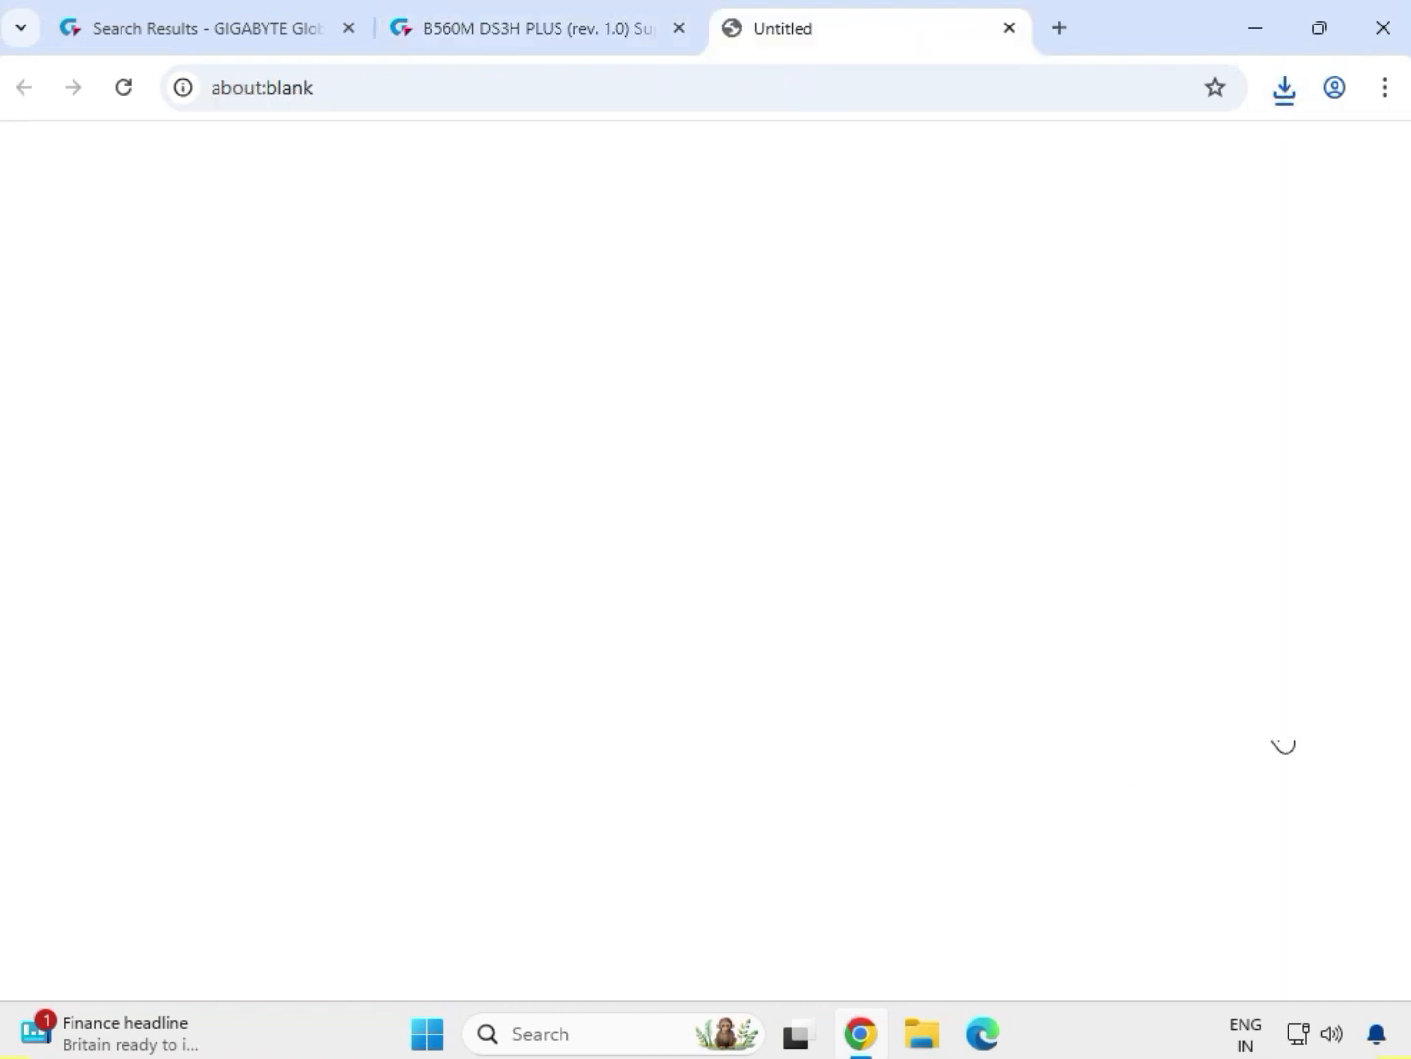
Download the Intel Serial I/O driver from the Chipset drivers
scroll(1187, 519, "down", 4)
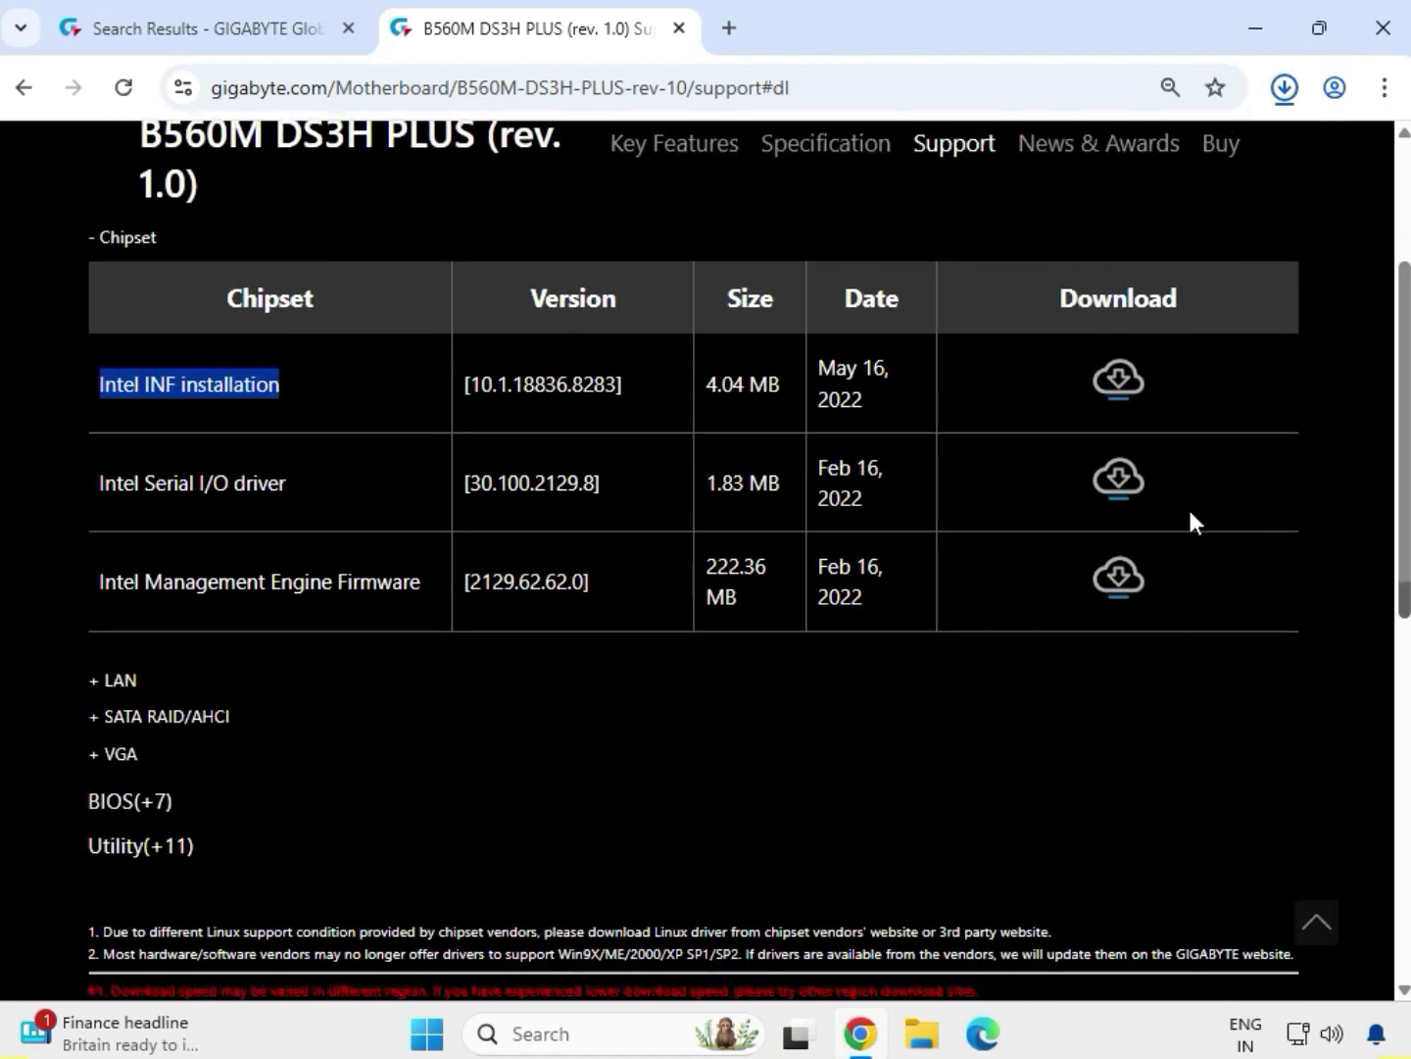
left_click_drag(102, 482, 358, 489)
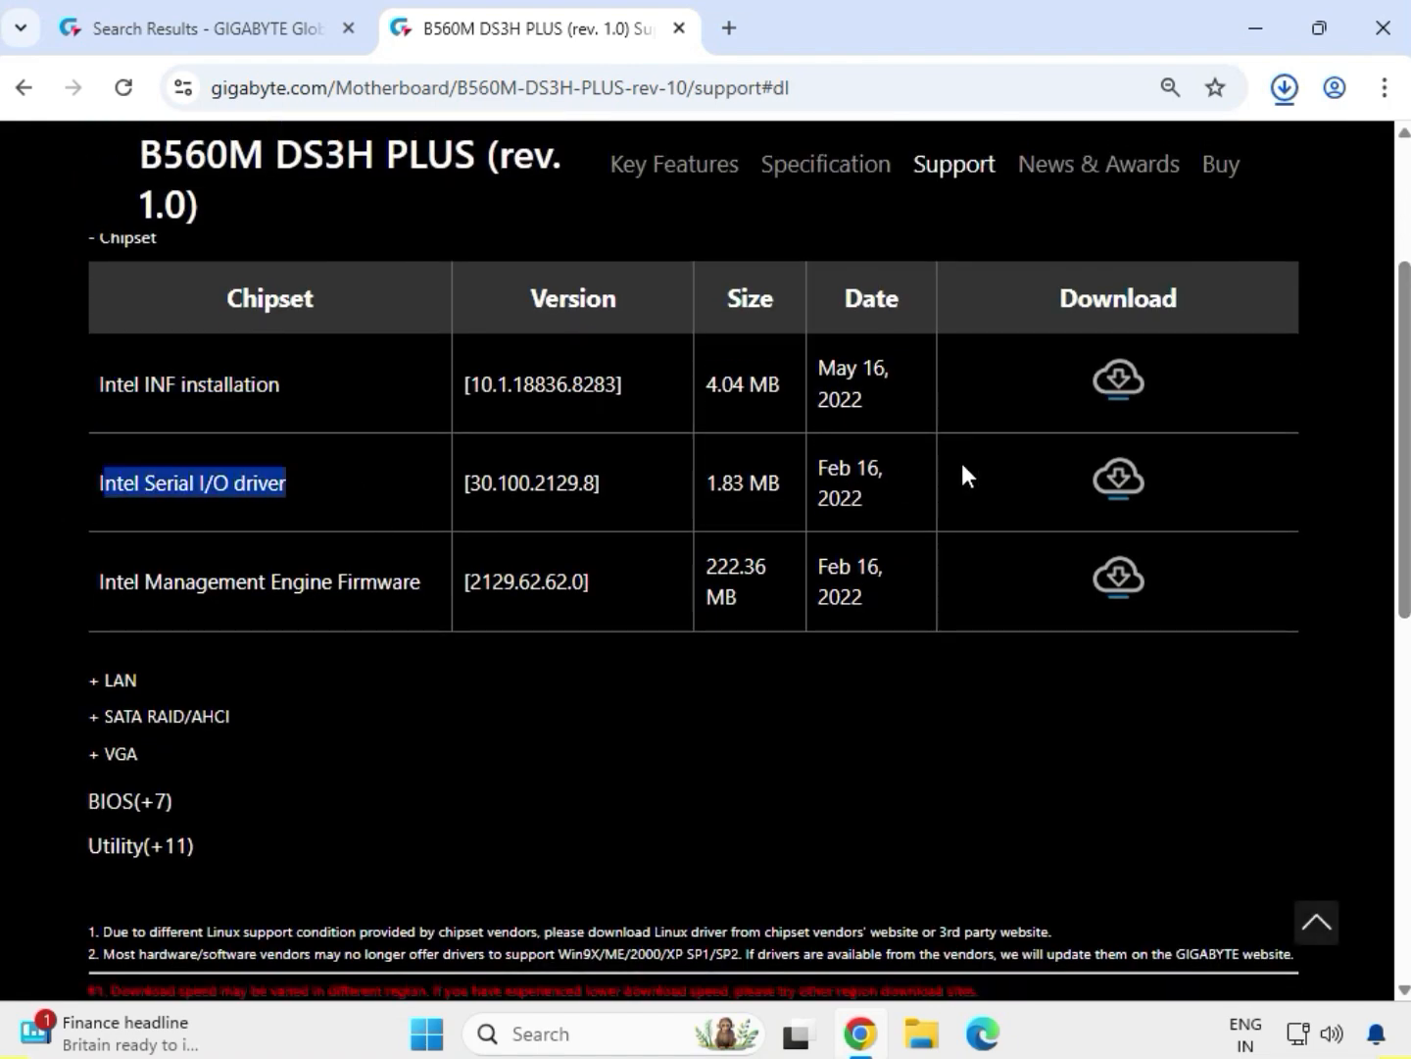
left_click(1117, 485)
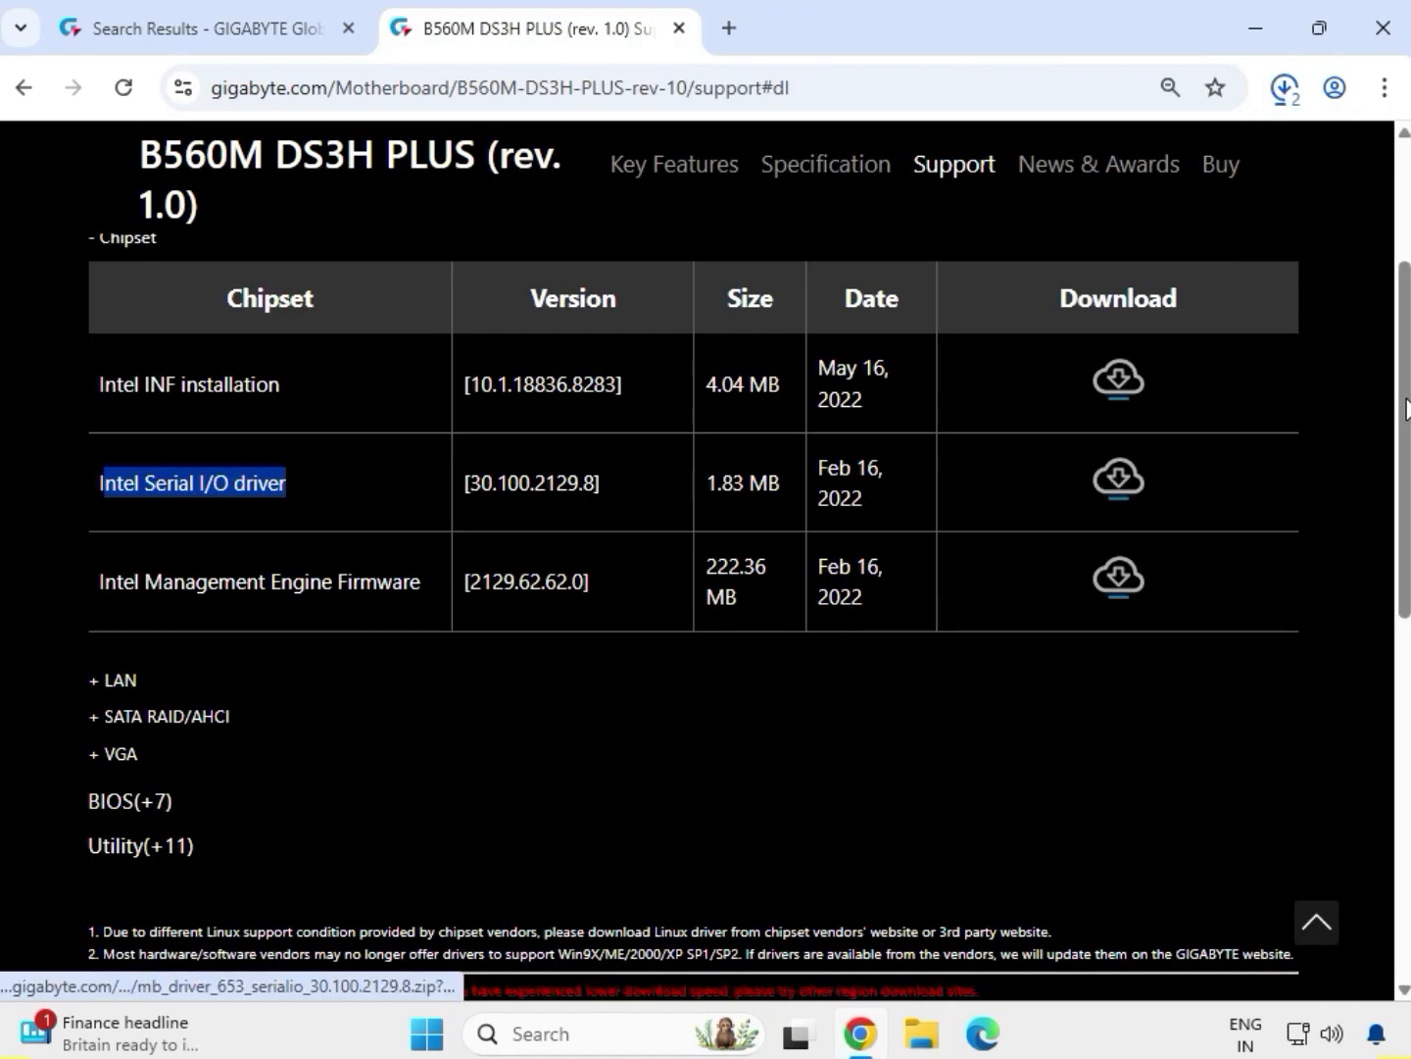
Expand the LAN drivers and download the Realtek LAN Driver
left_click_drag(1403, 398, 1406, 431)
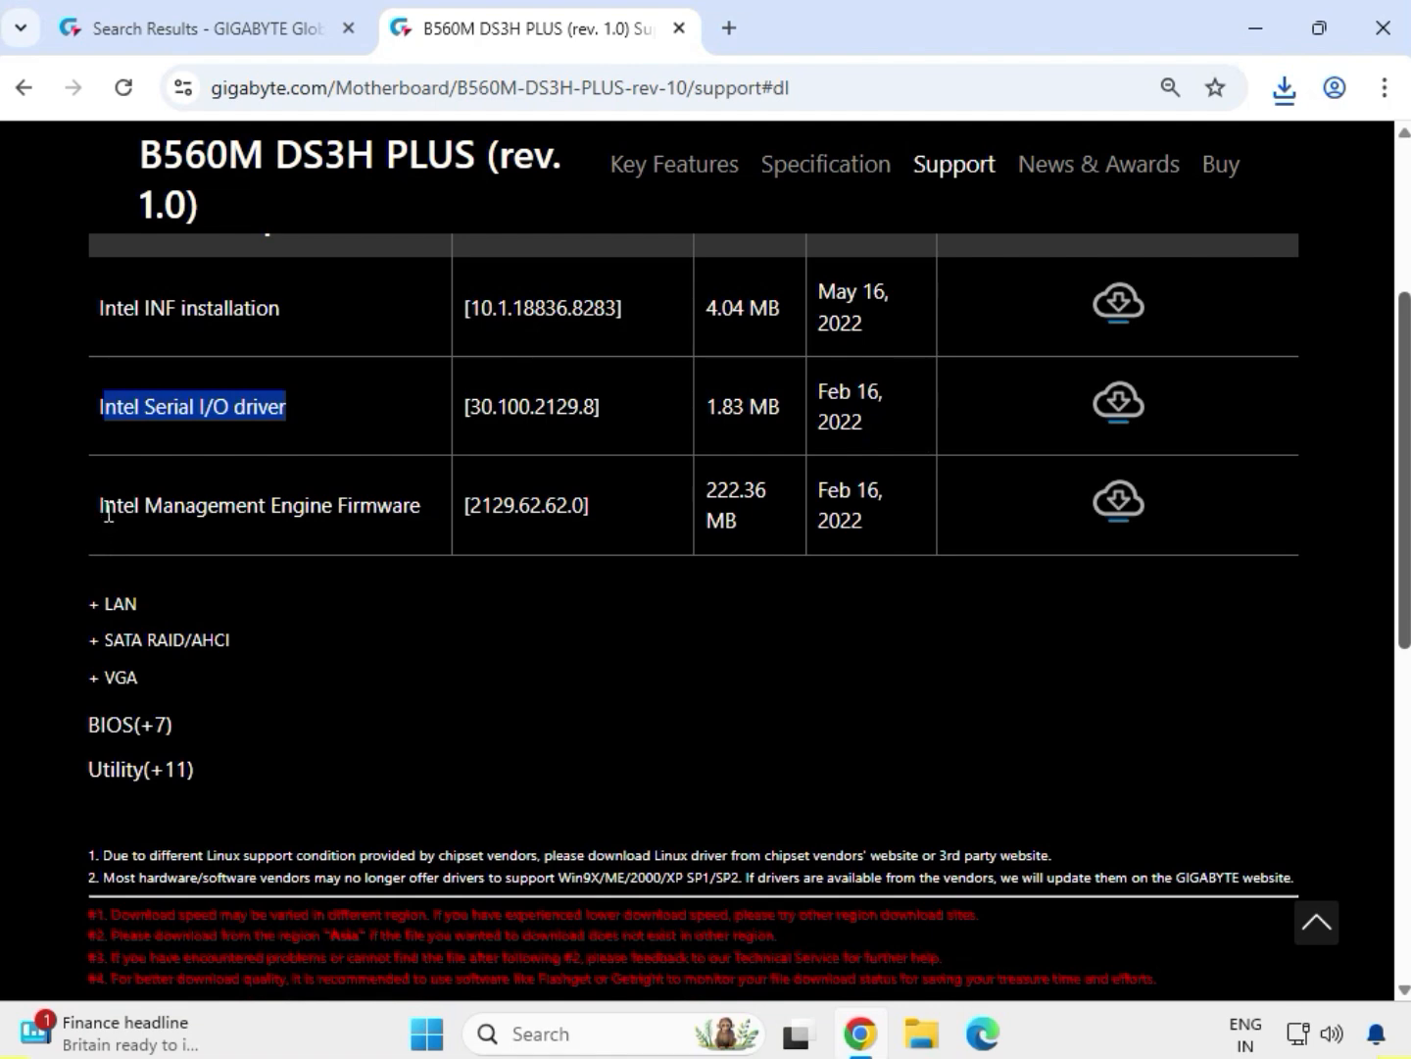
left_click_drag(101, 508, 426, 520)
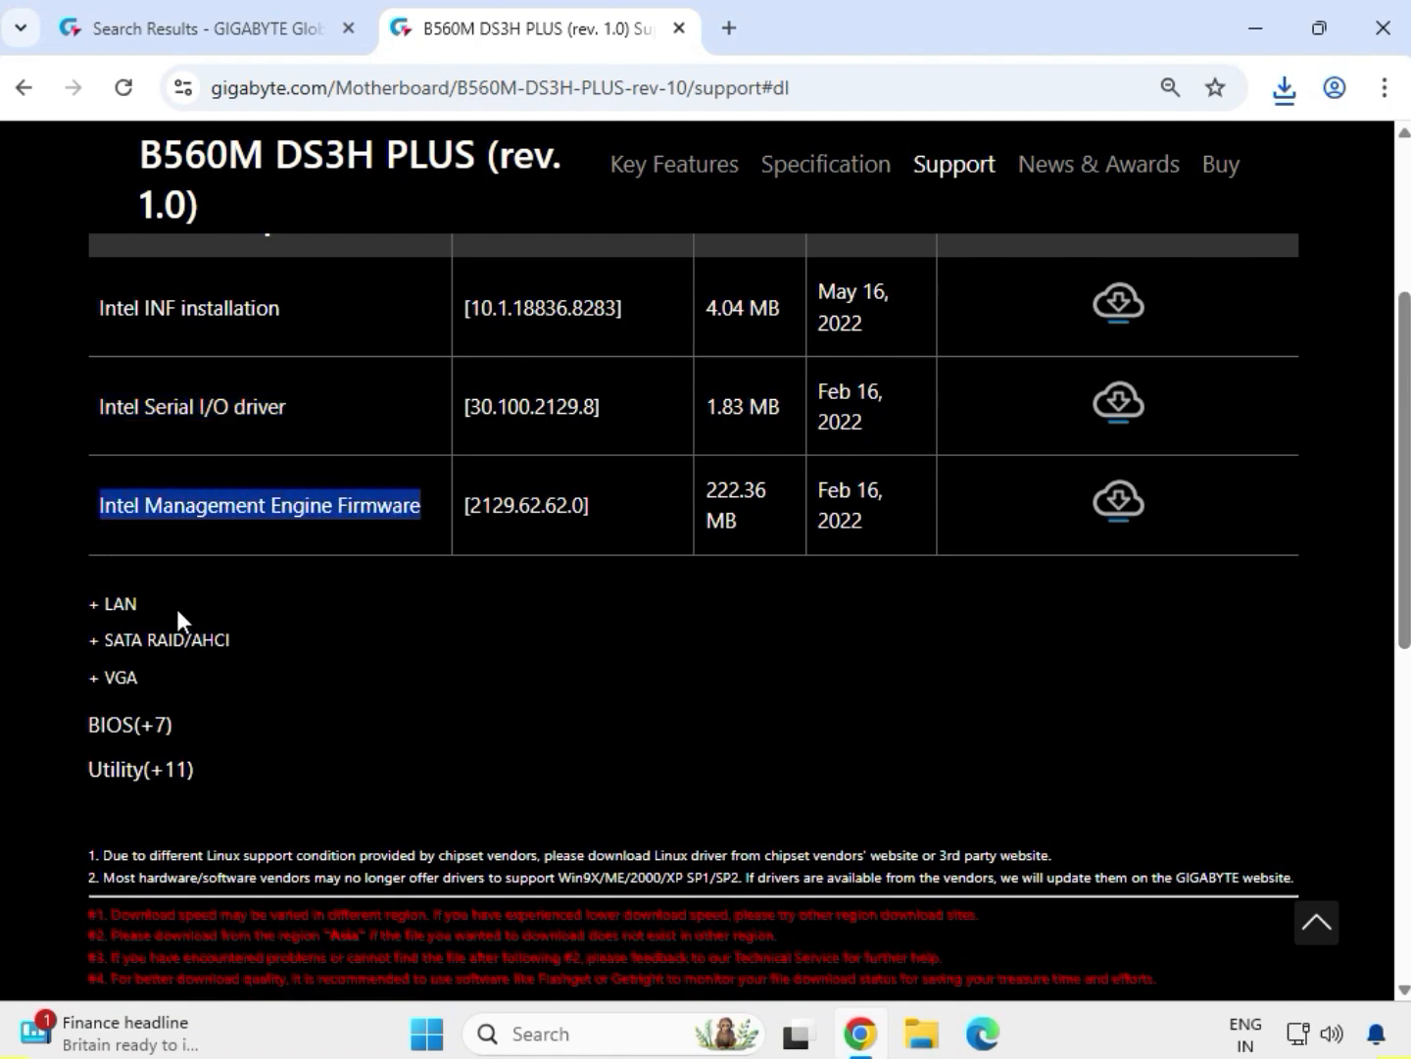
left_click_drag(137, 603, 92, 609)
left_click(113, 616)
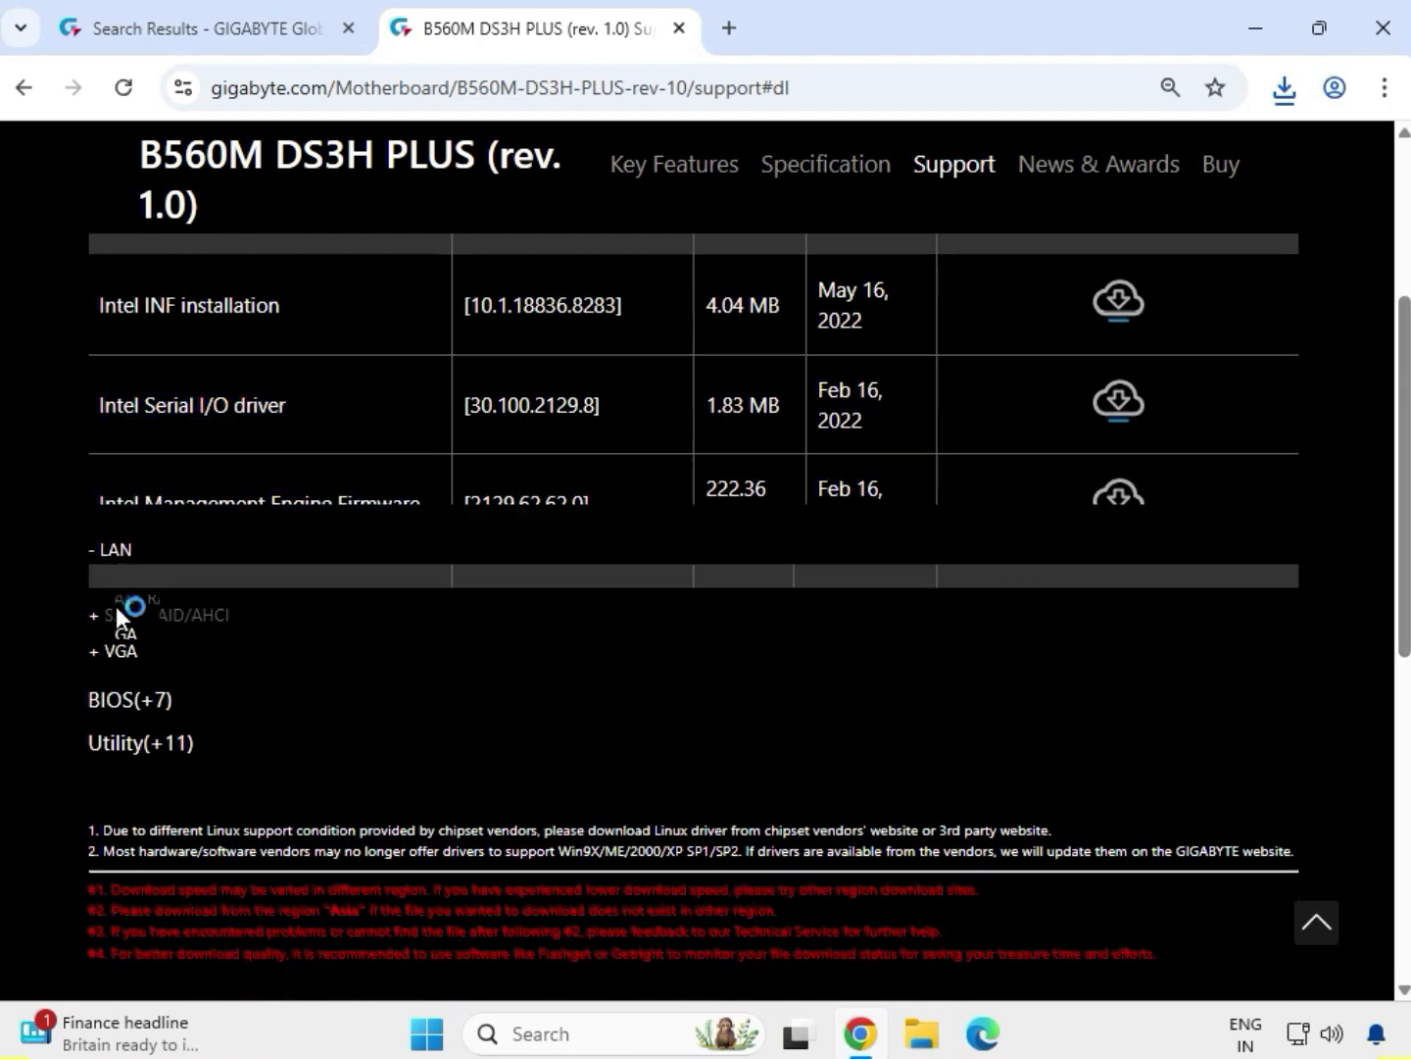
left_click_drag(94, 343, 265, 342)
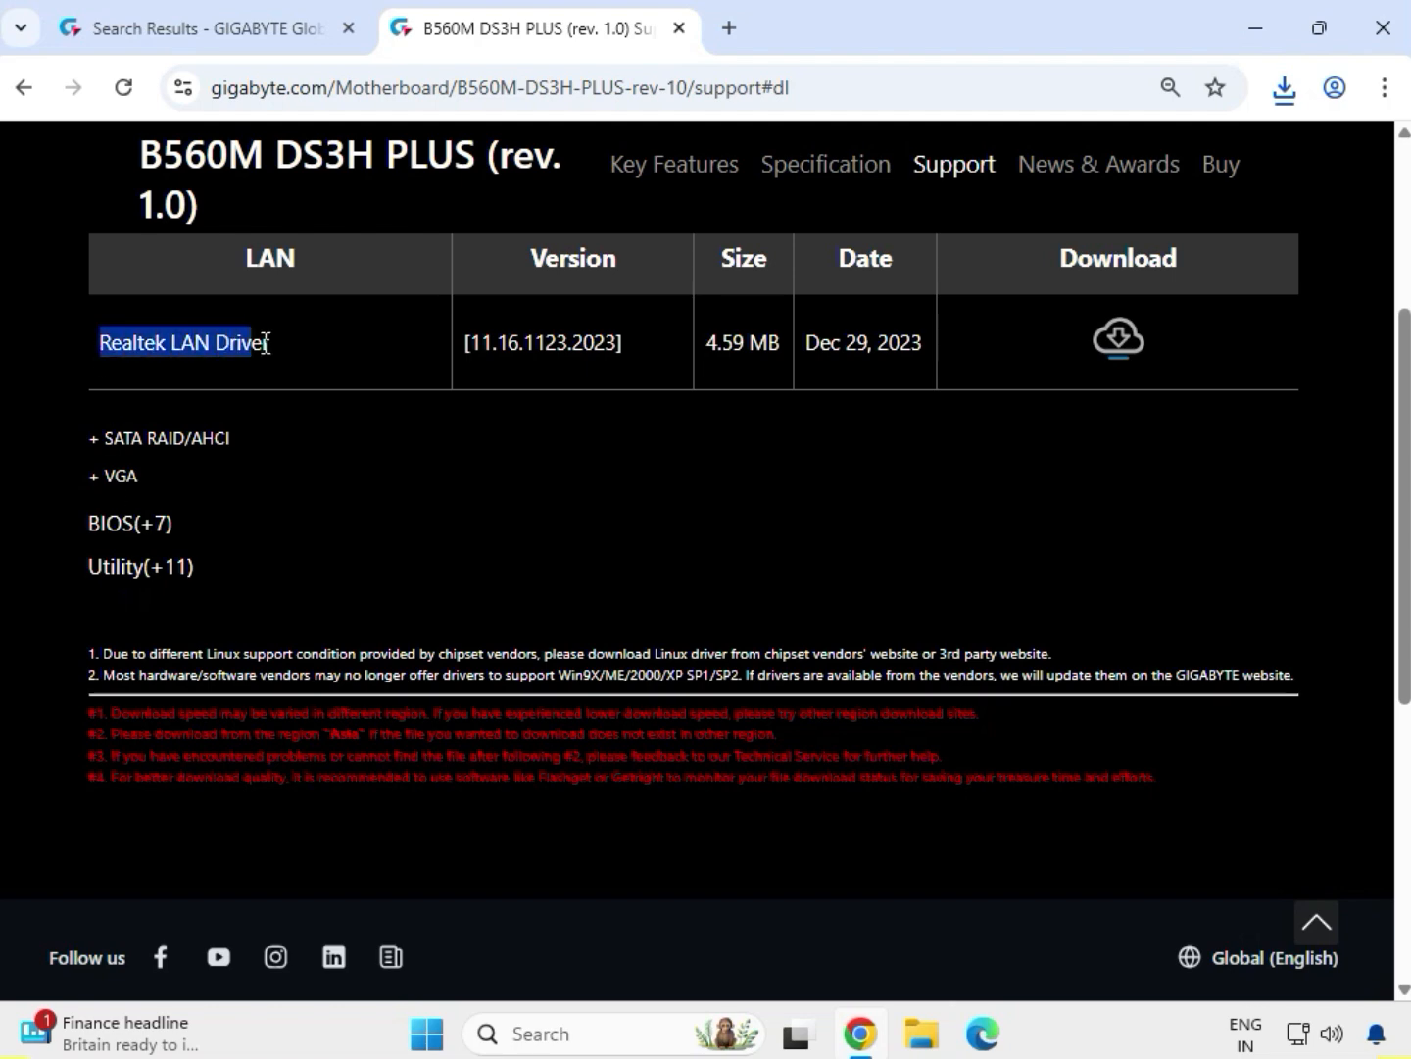
left_click(1118, 339)
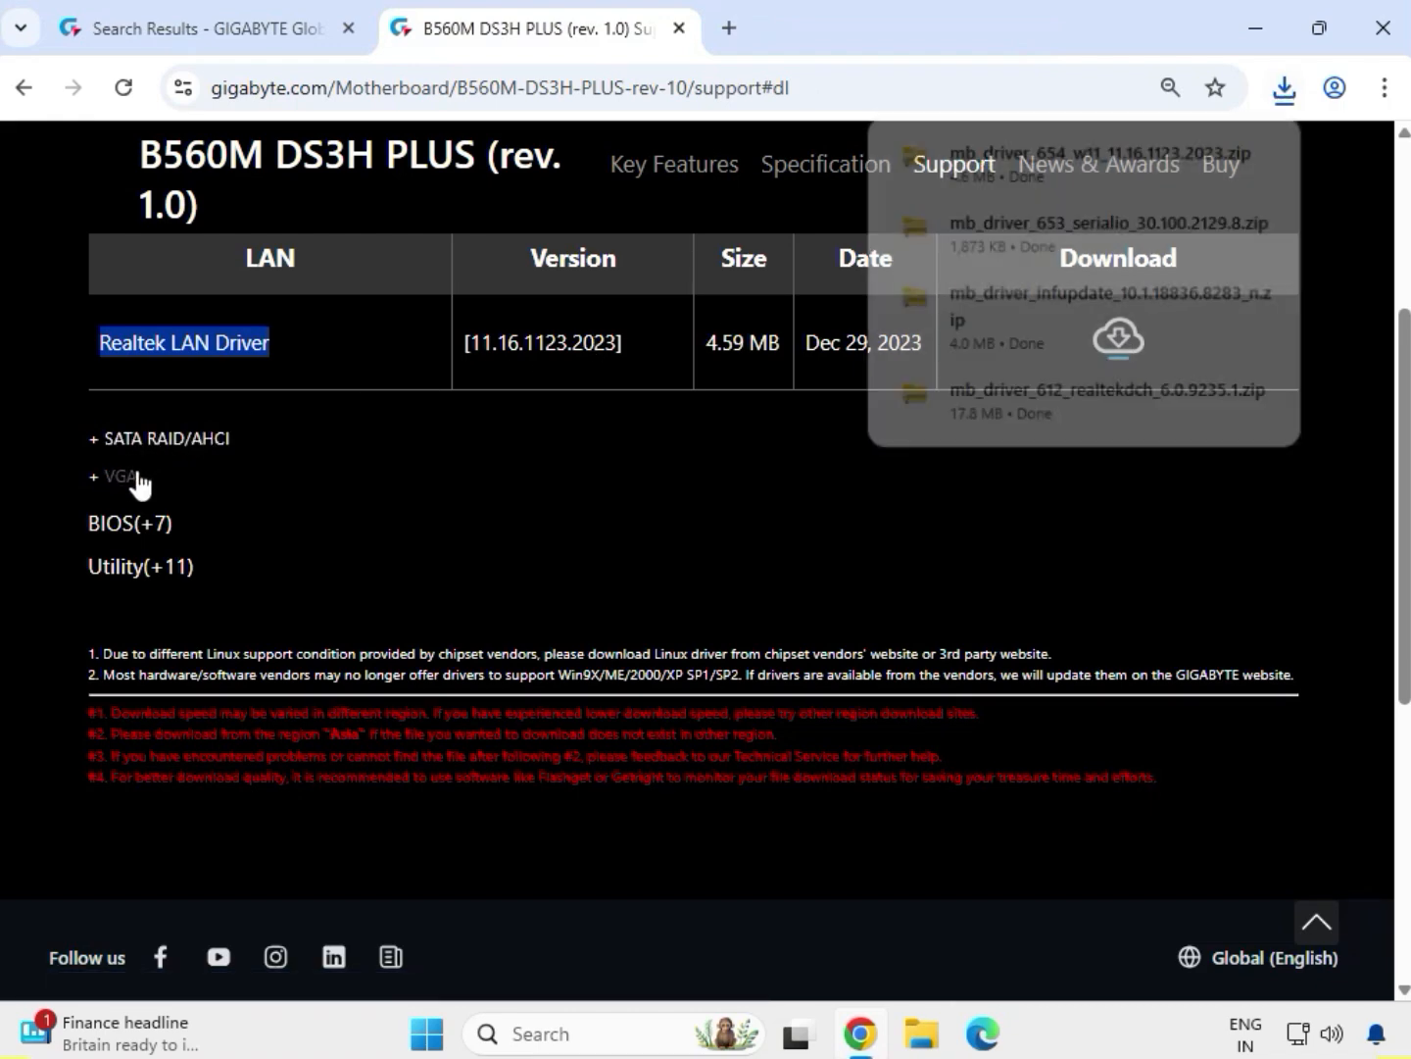
Expand the VGA drivers and download the Intel Graphic Driver
left_click_drag(145, 474, 82, 473)
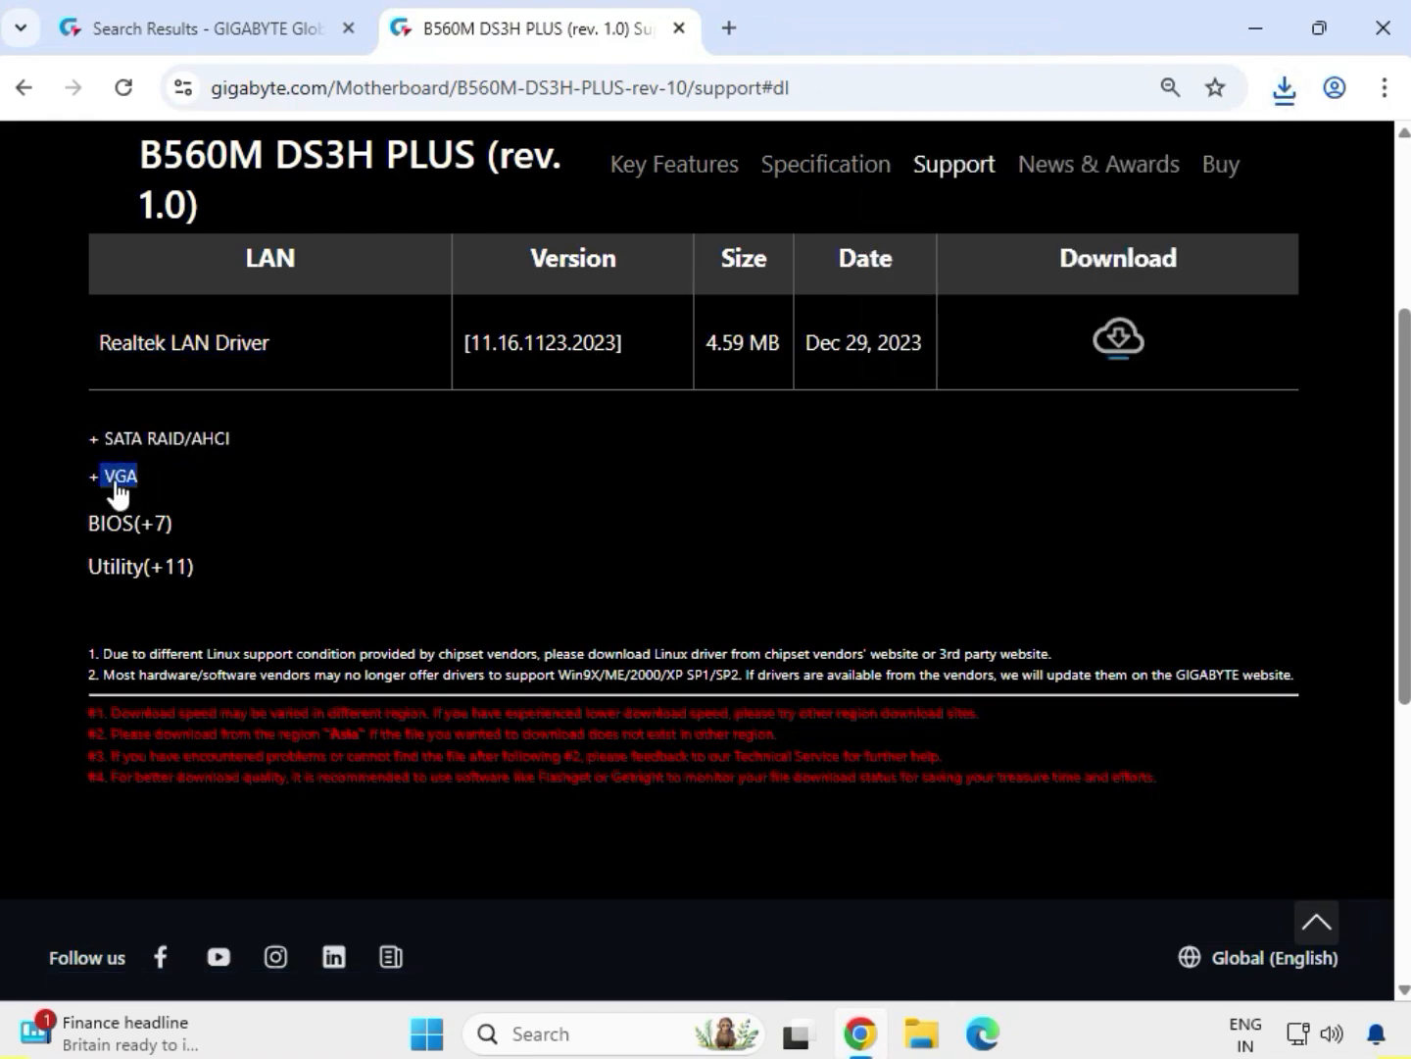
left_click(116, 481)
left_click_drag(101, 423, 289, 420)
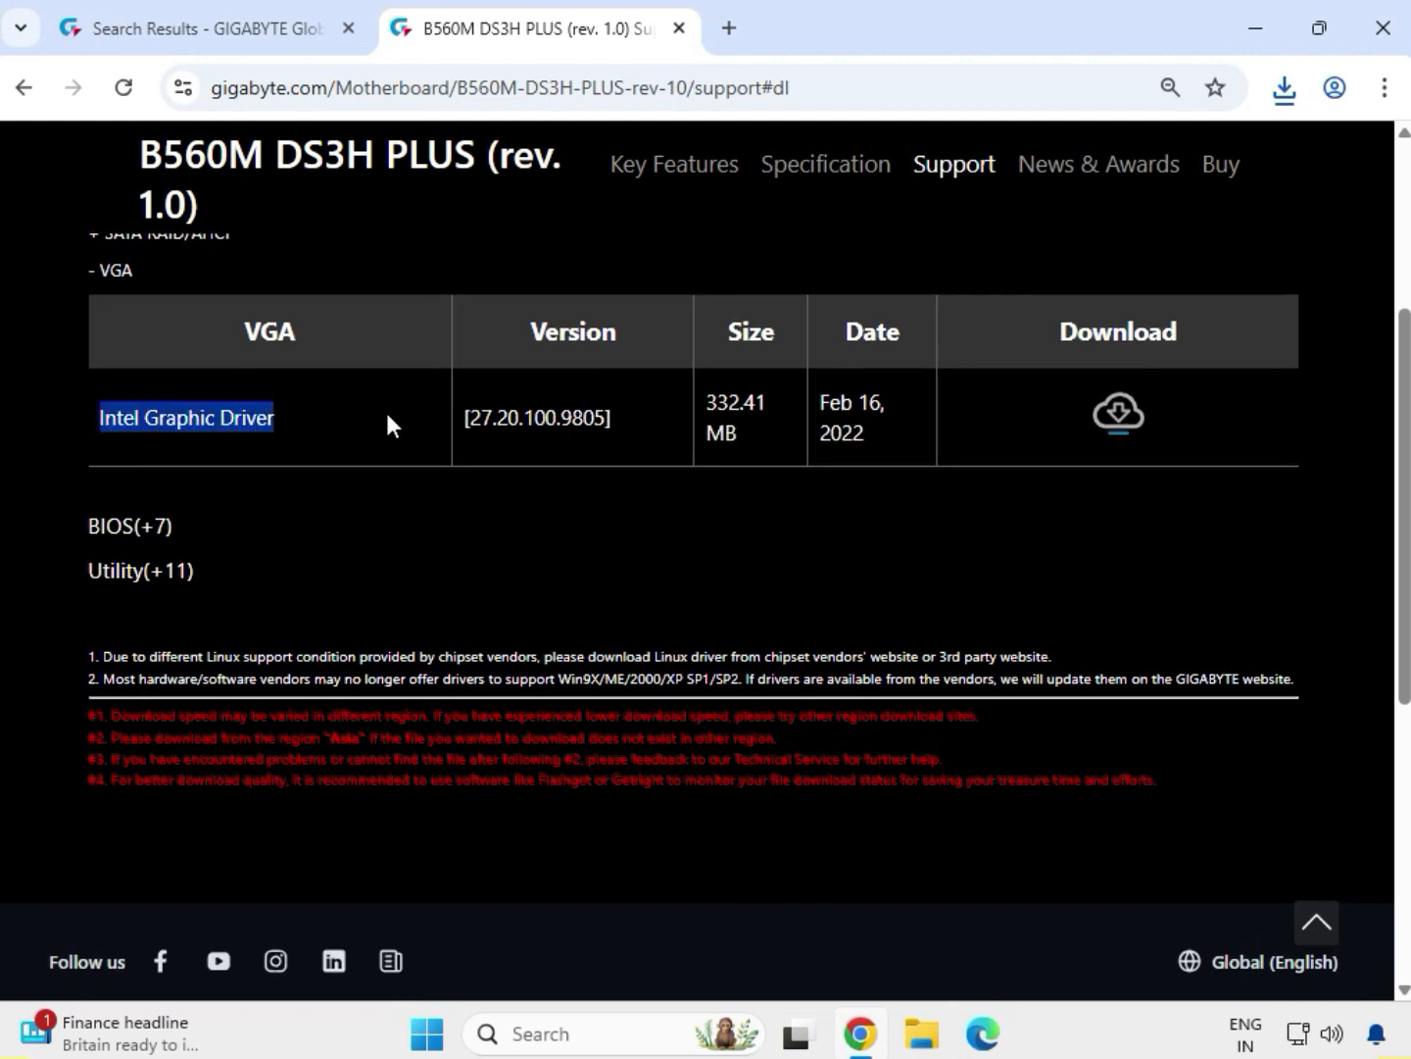
left_click(1105, 419)
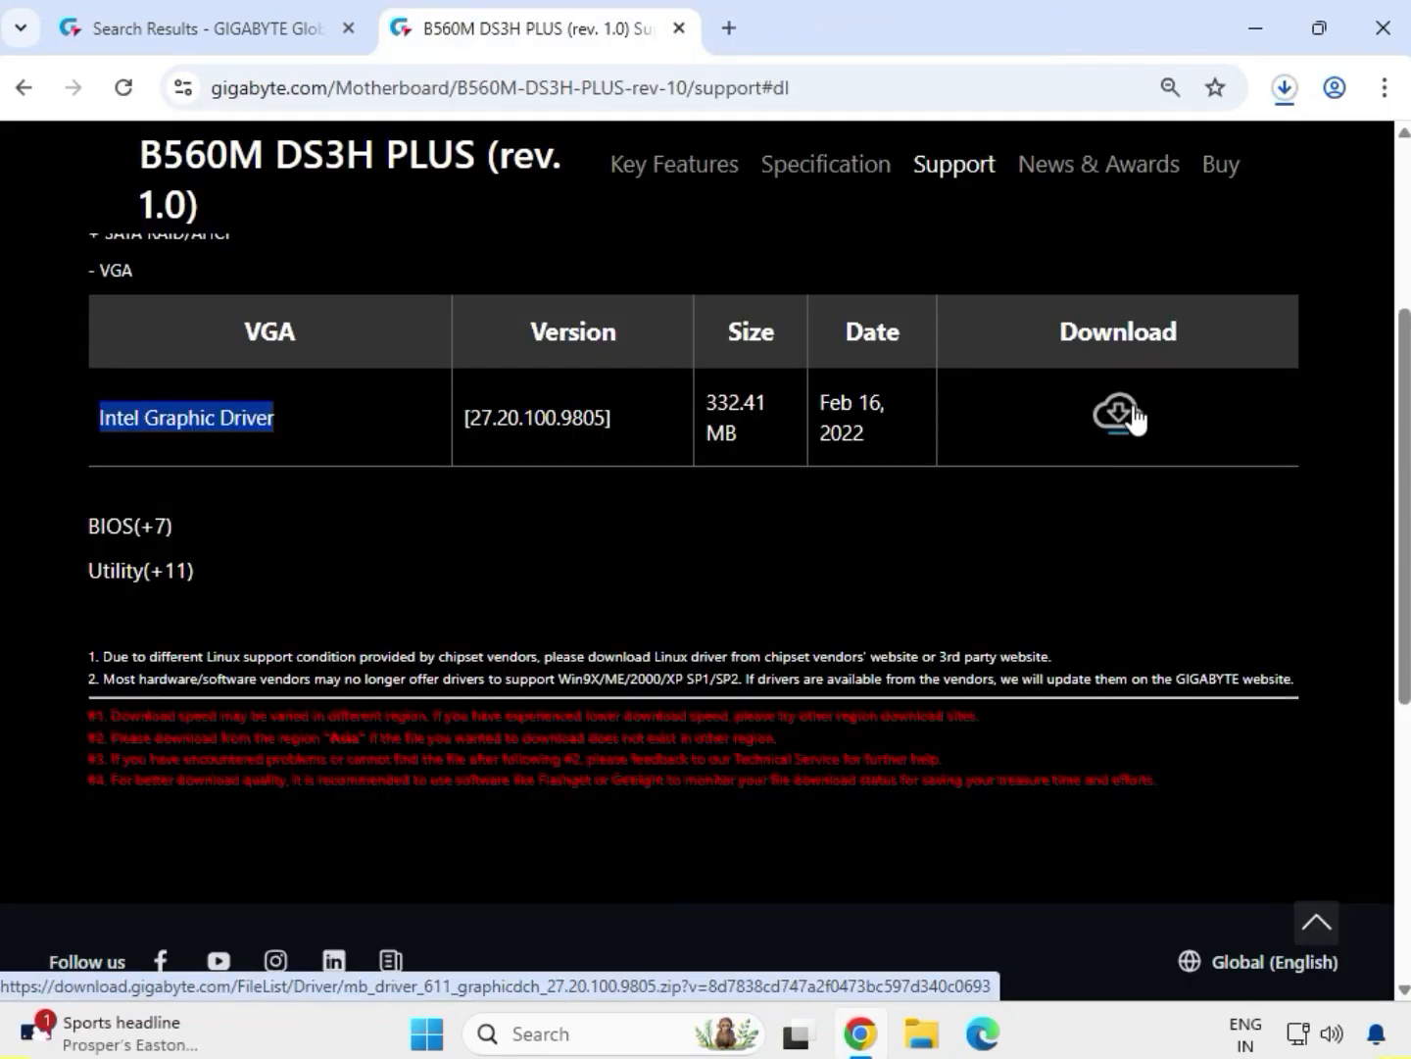
Show the downloaded files in File Explorer and extract the mb_driver_611_graphicdch_30.0.101.1273 archive to its suggested folder
left_click(1286, 88)
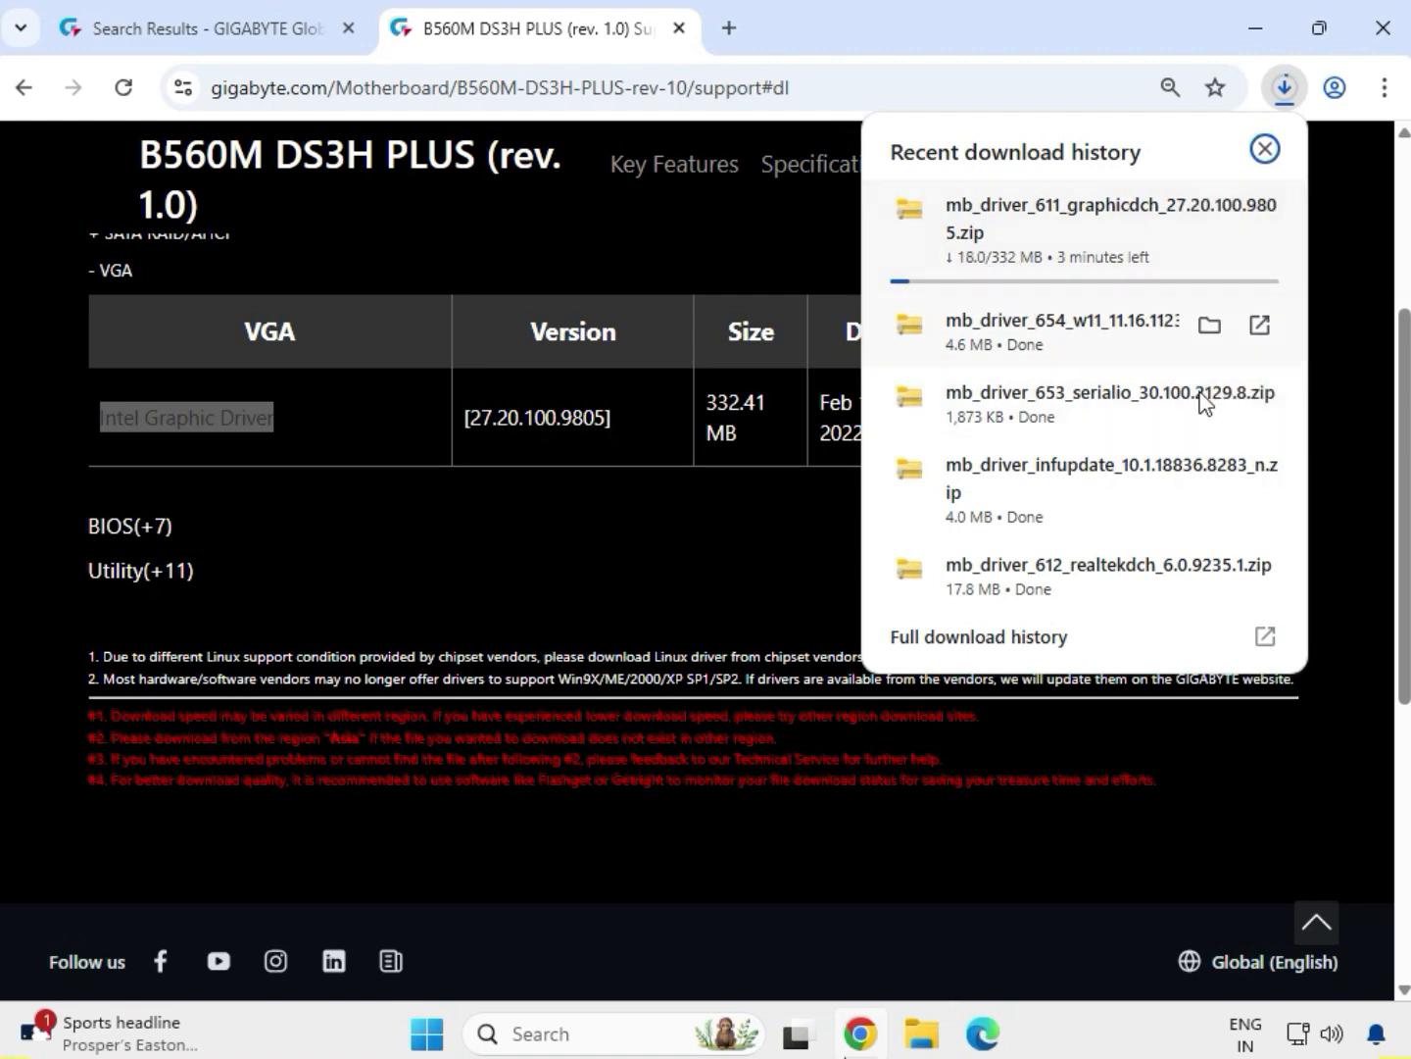
left_click(1213, 327)
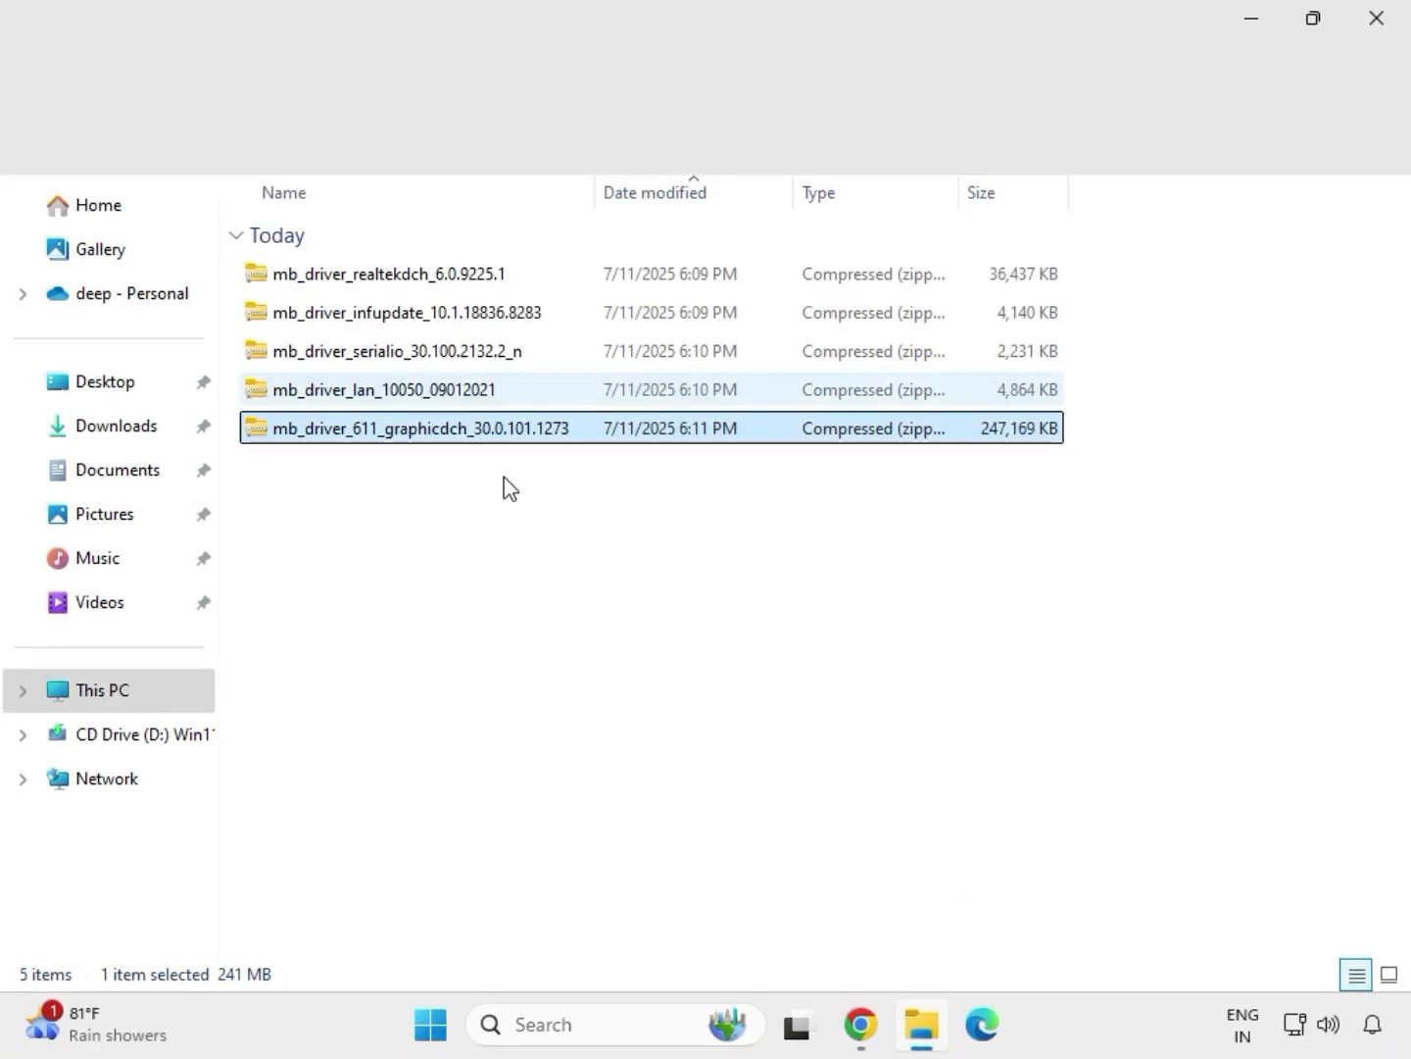
left_click_drag(504, 477, 437, 259)
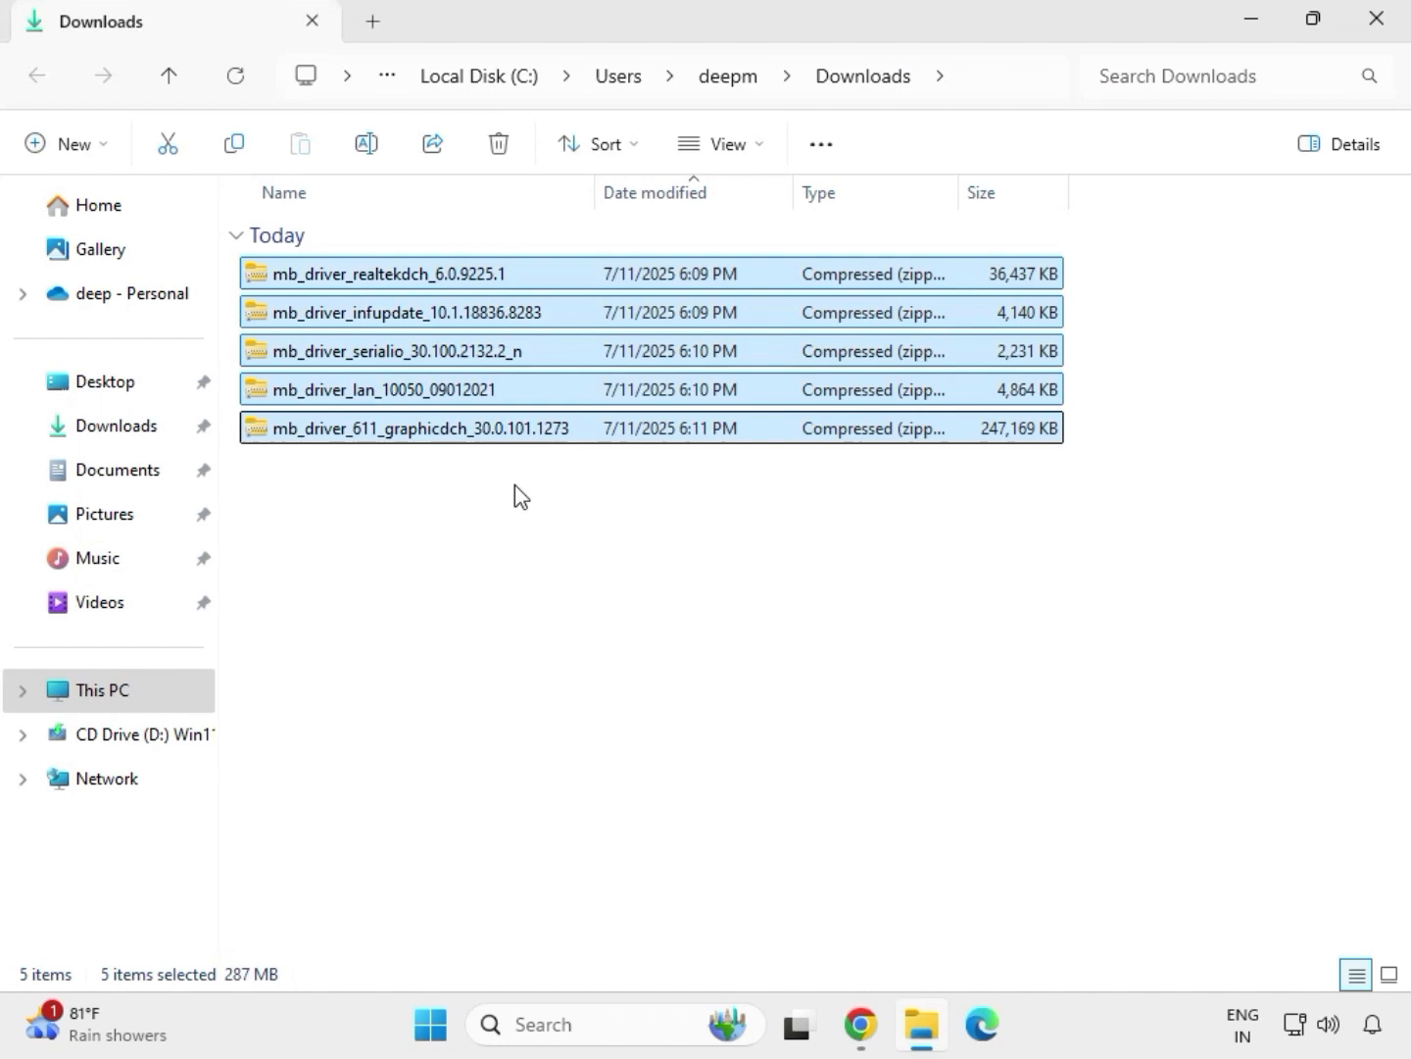
left_click(493, 431)
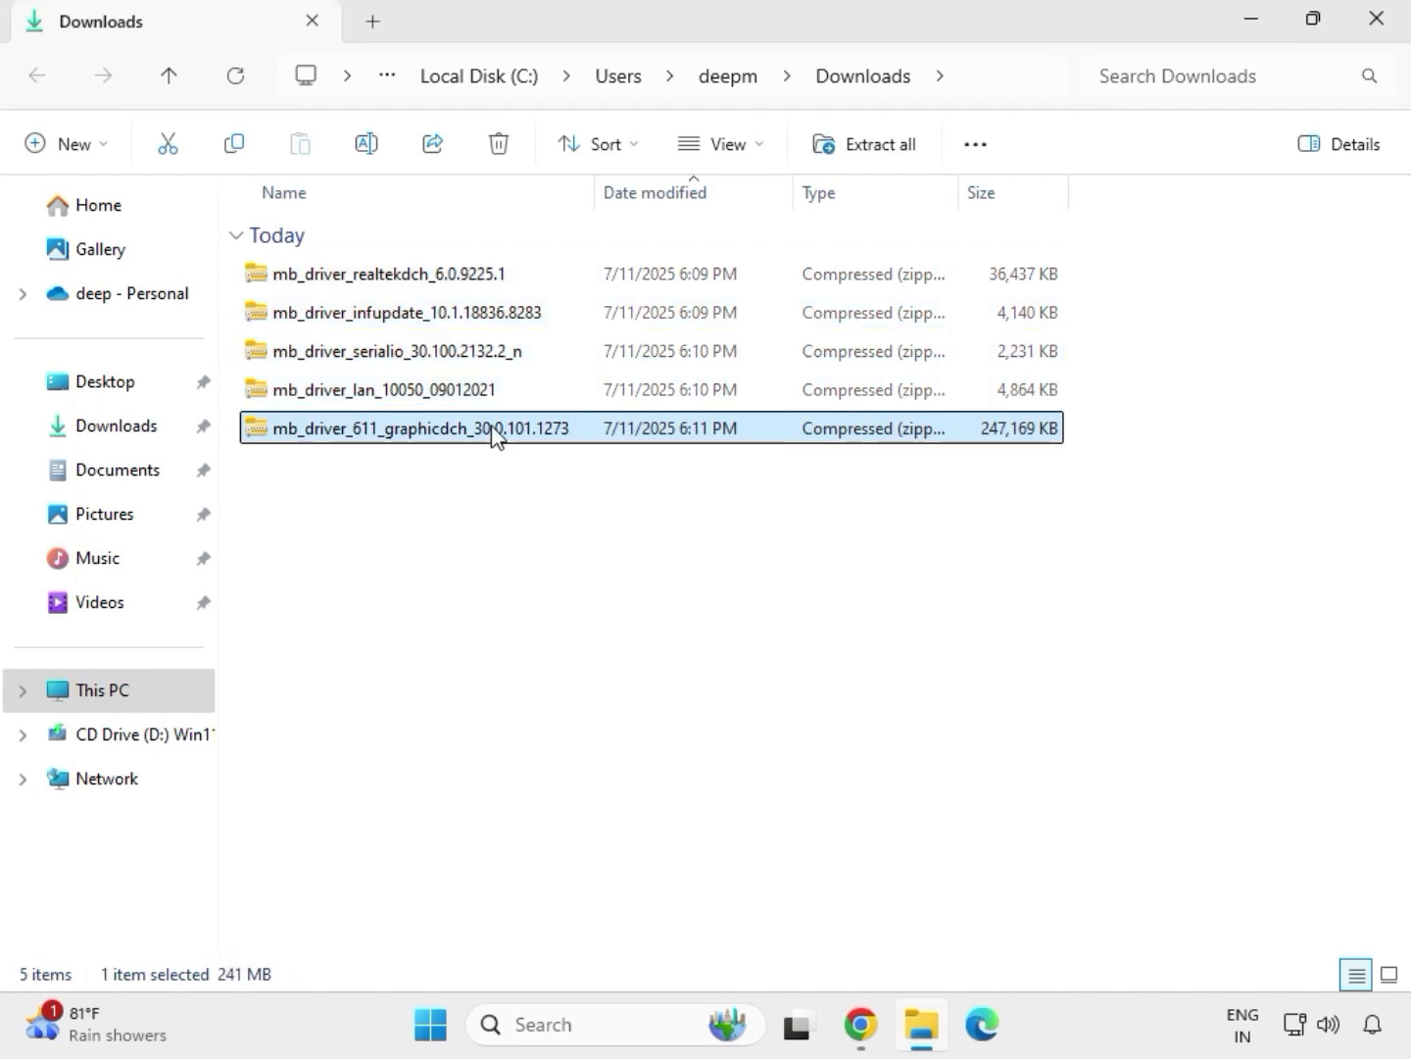
right_click(493, 431)
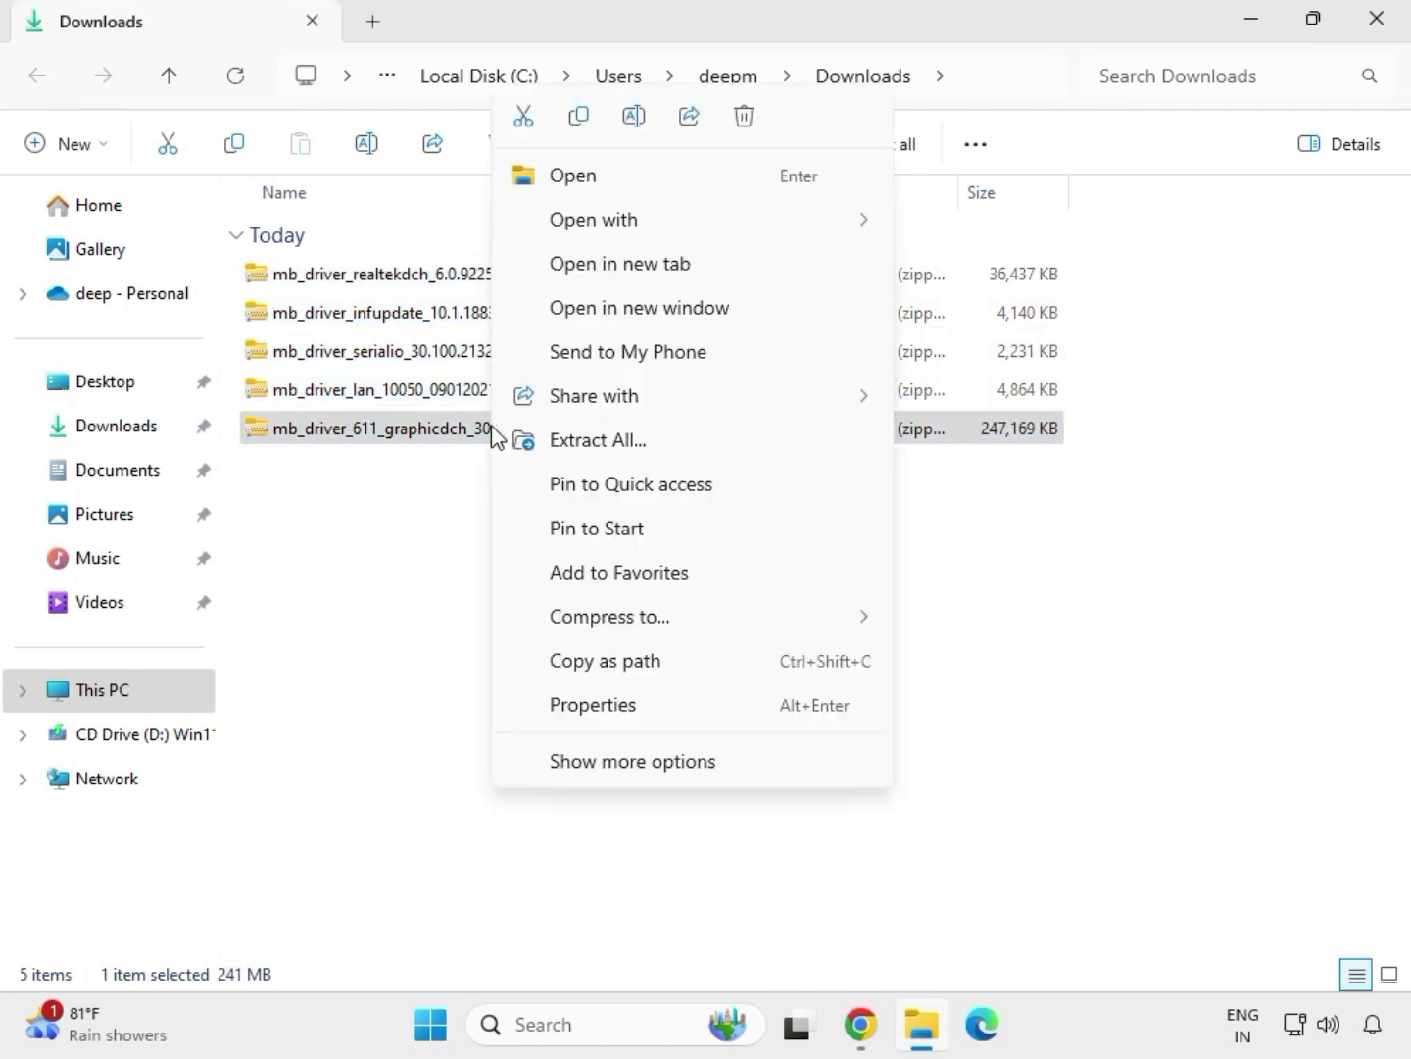
left_click(635, 762)
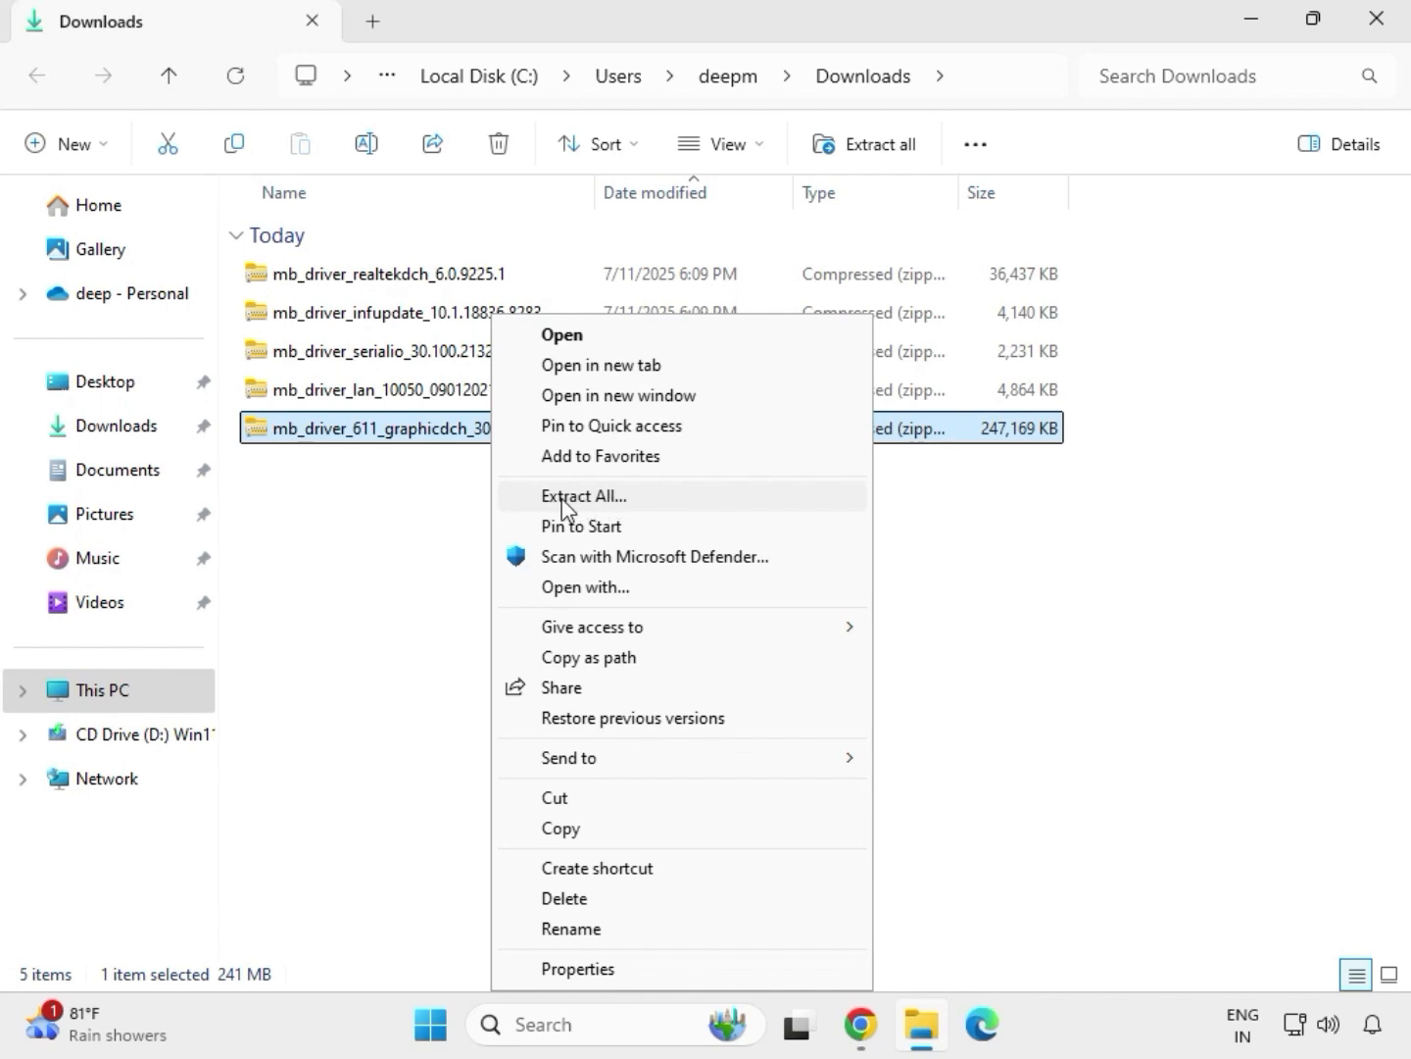
left_click(595, 500)
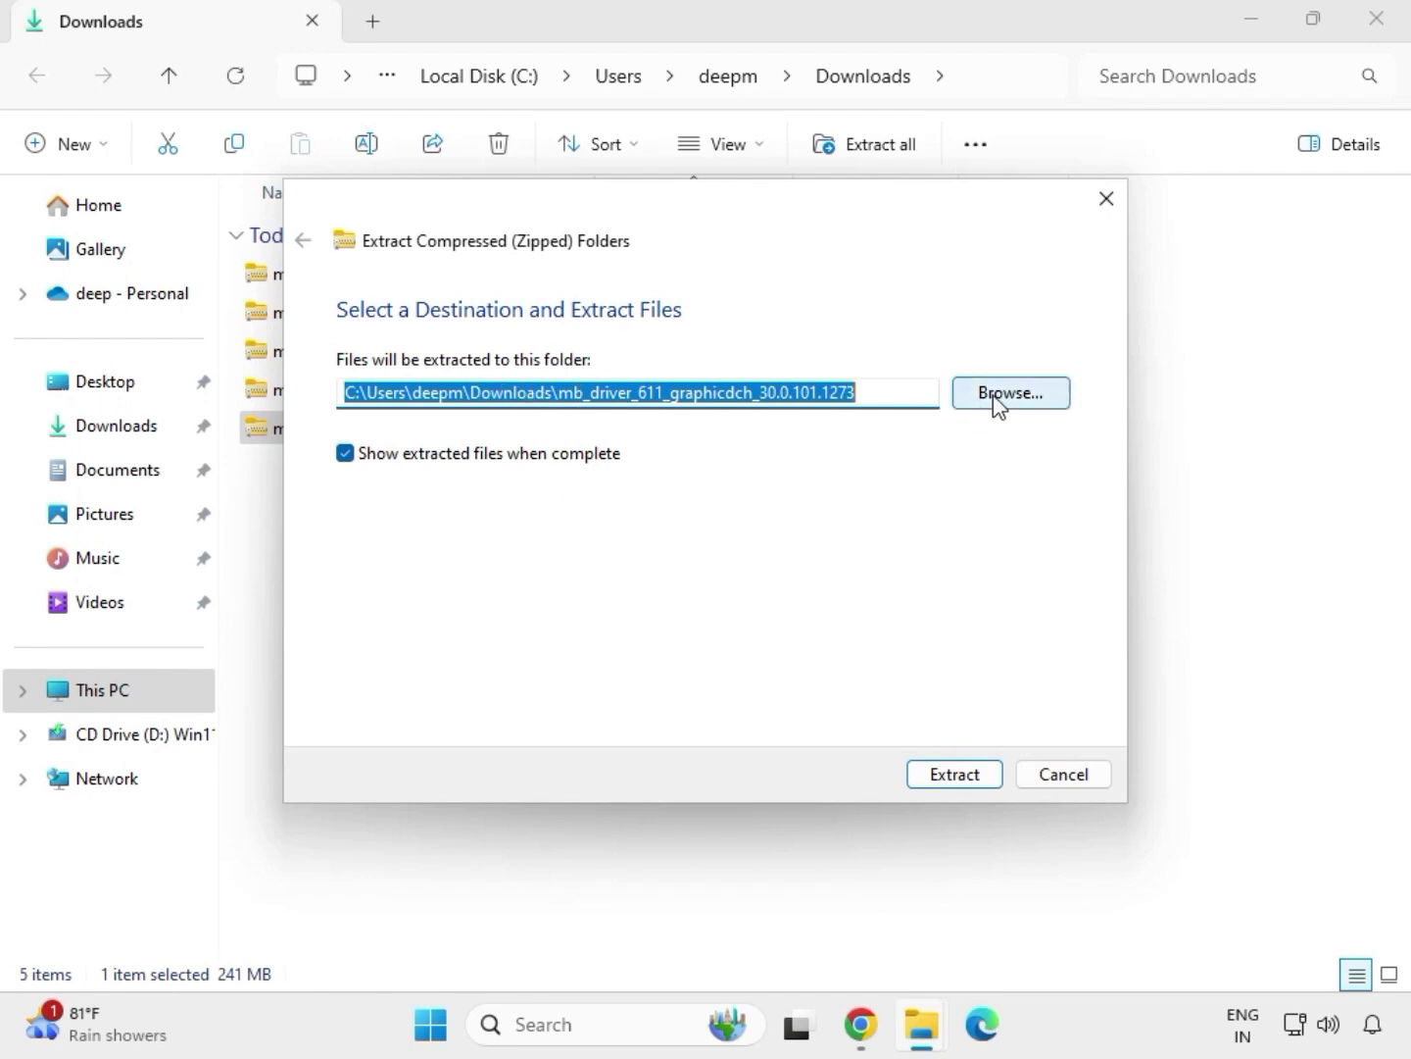
left_click(960, 782)
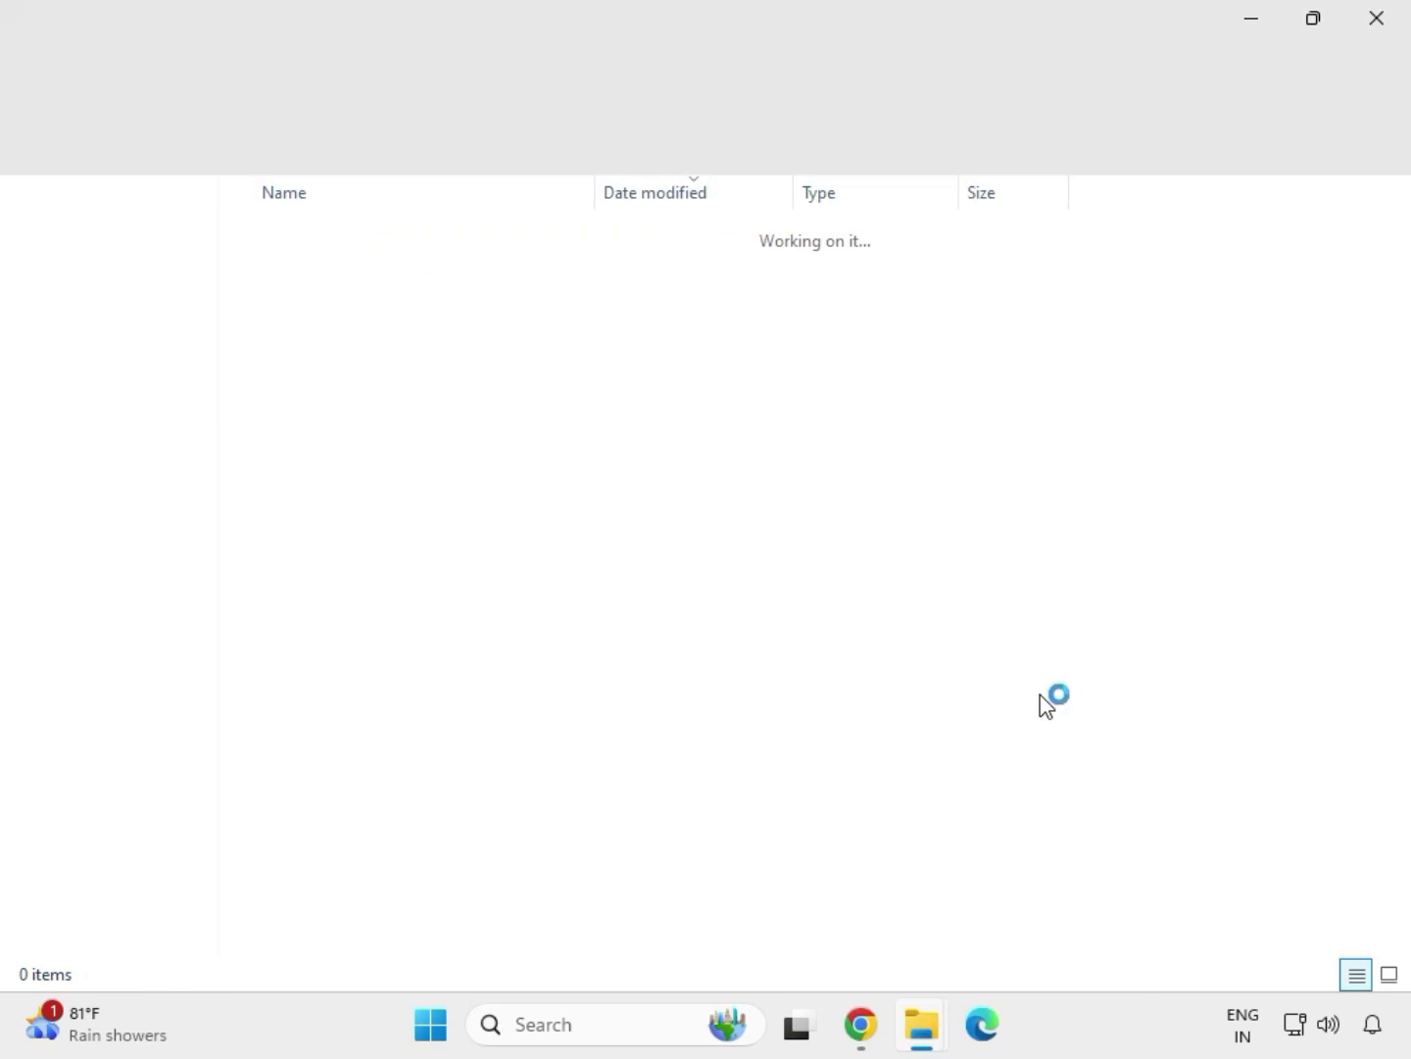
Close the extracted graphics driver window, extract the mb_driver_lan_10050_09012021 archive to its suggested folder and close the resulting window
left_click(1376, 19)
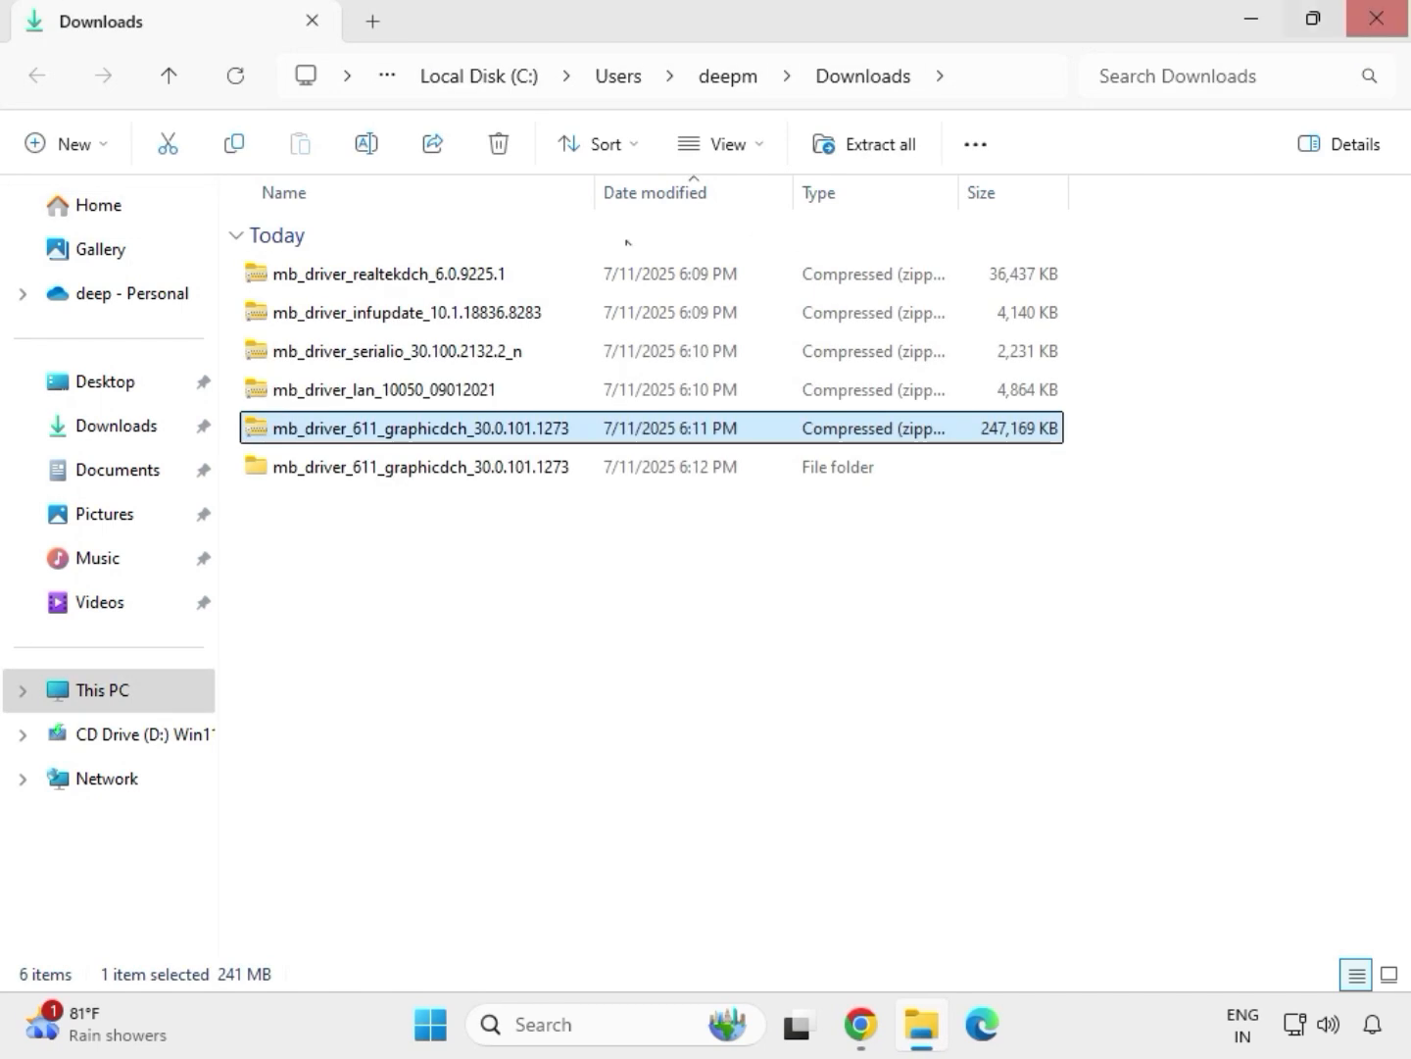
left_click(355, 391)
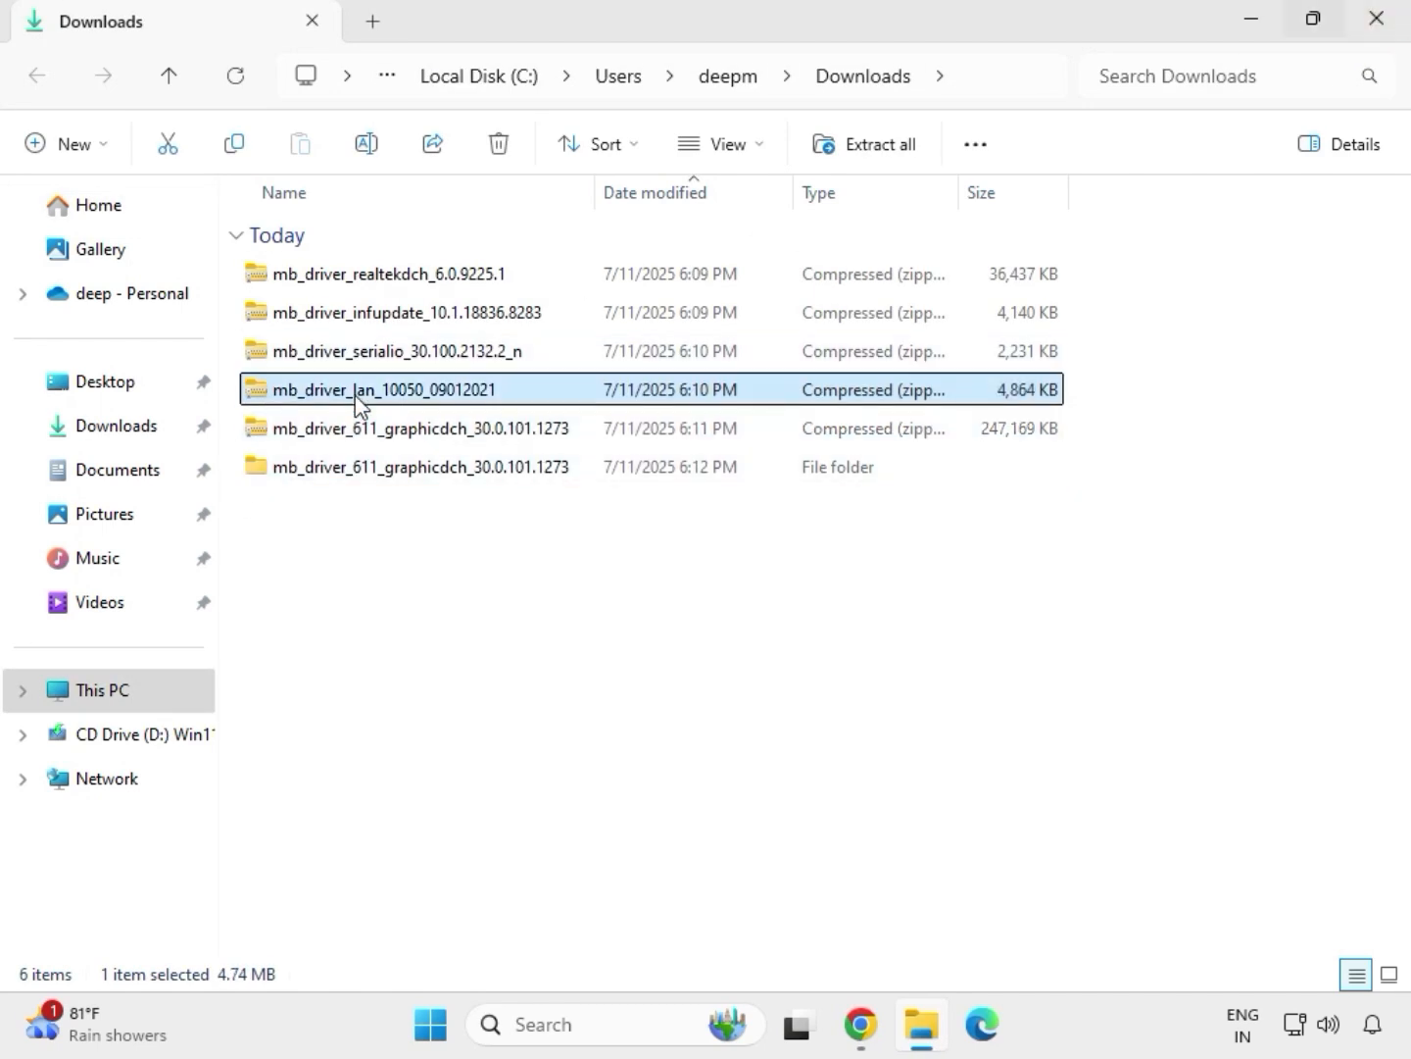
right_click(356, 395)
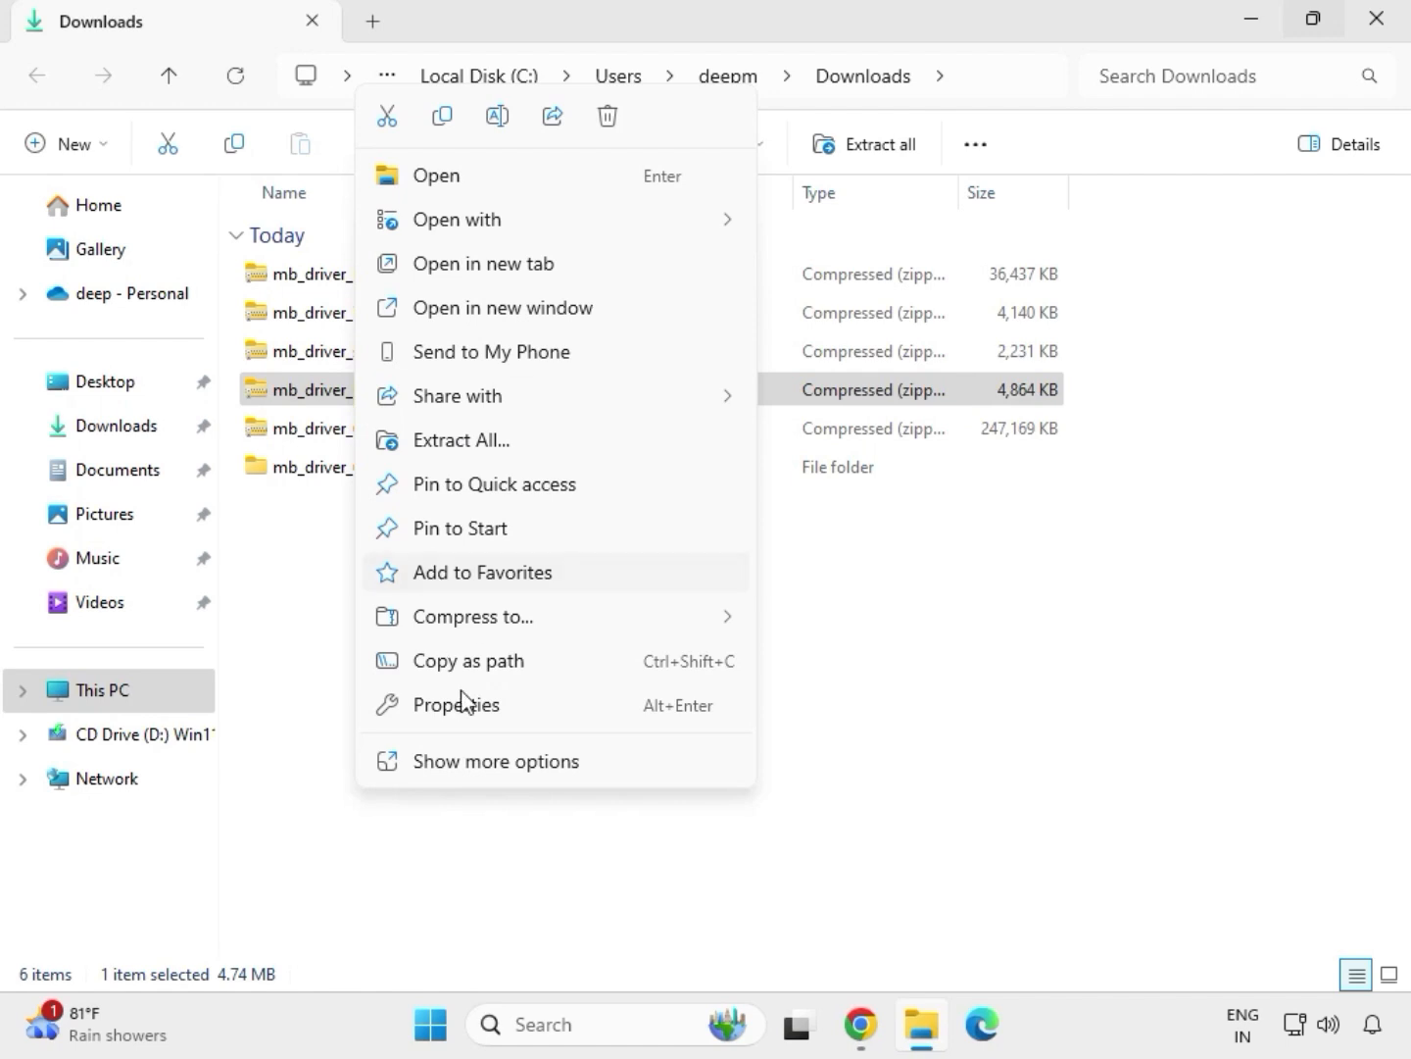
left_click(470, 763)
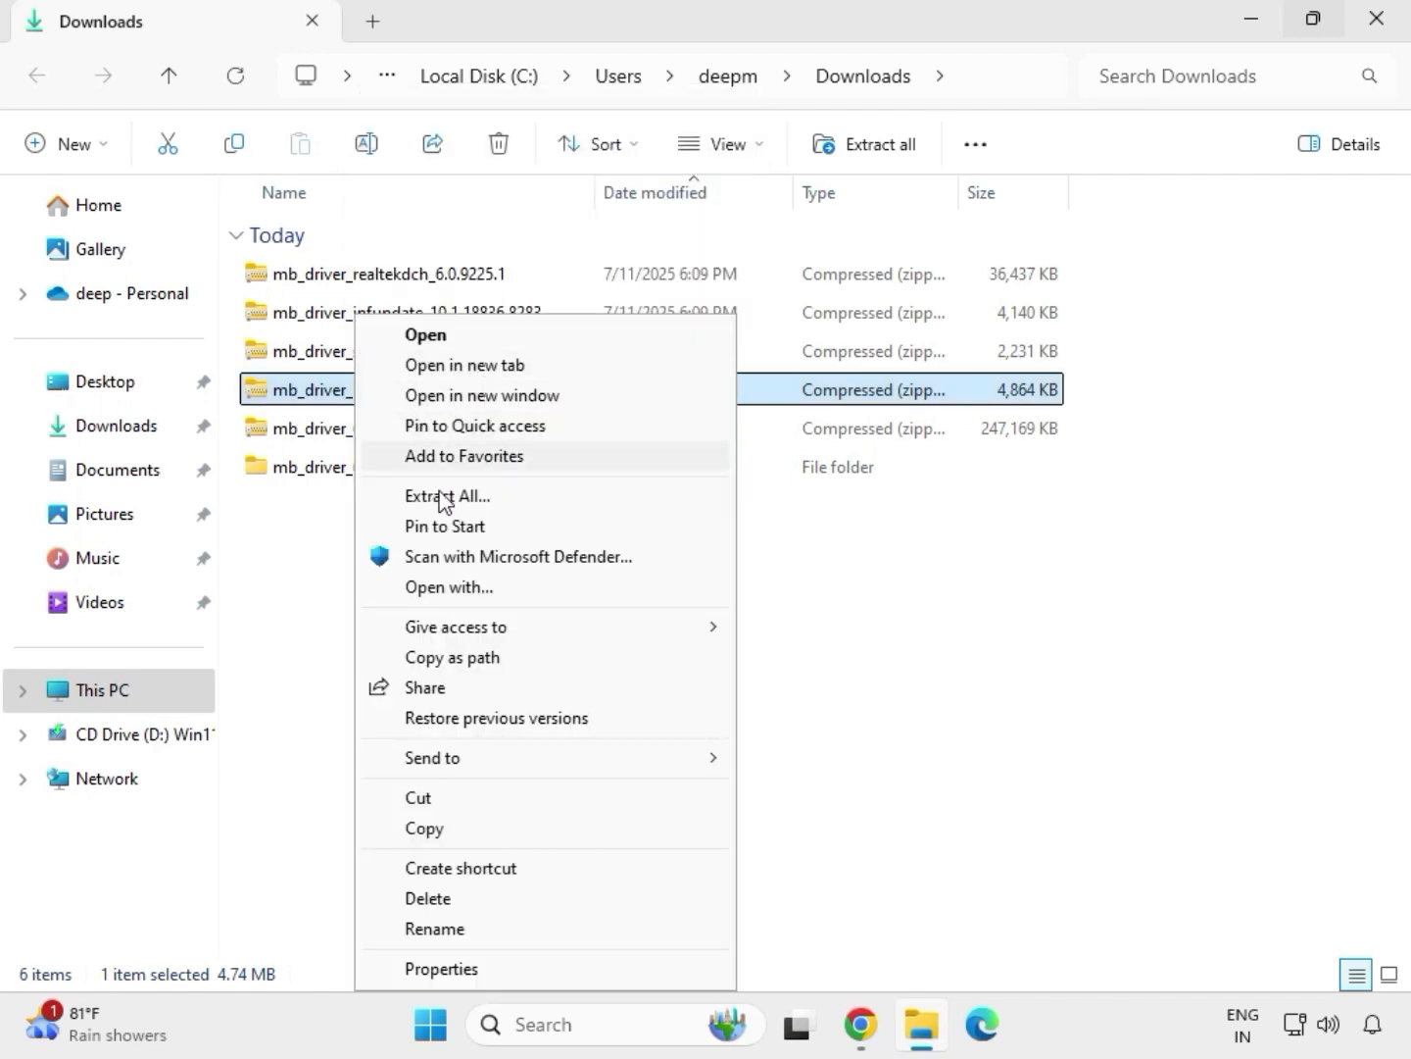
left_click(445, 507)
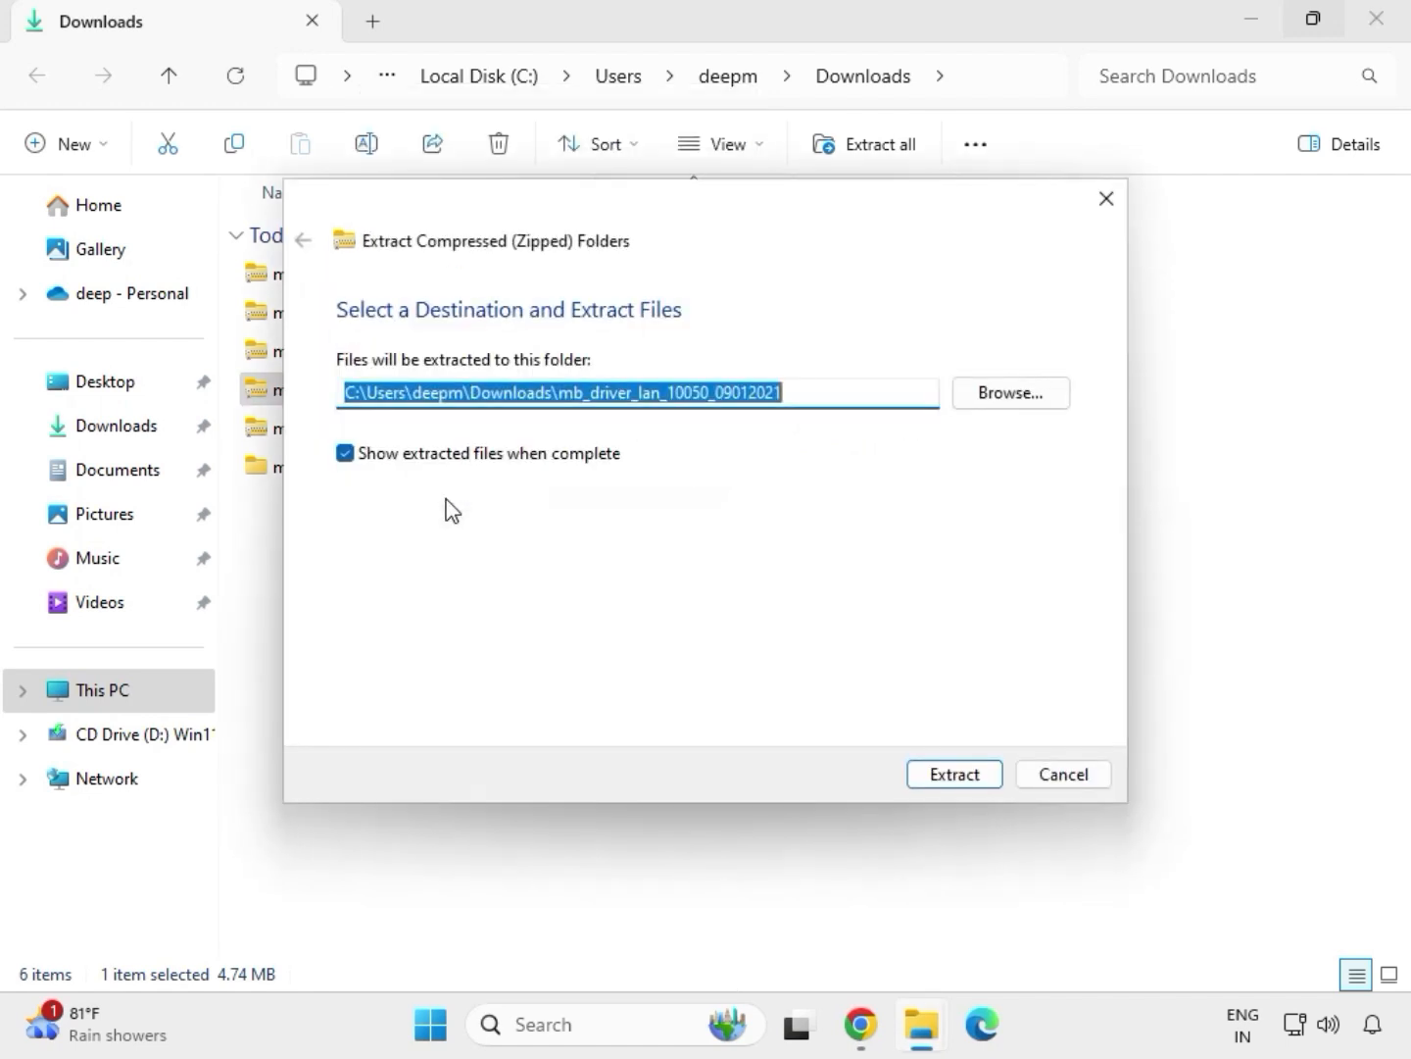
left_click(947, 776)
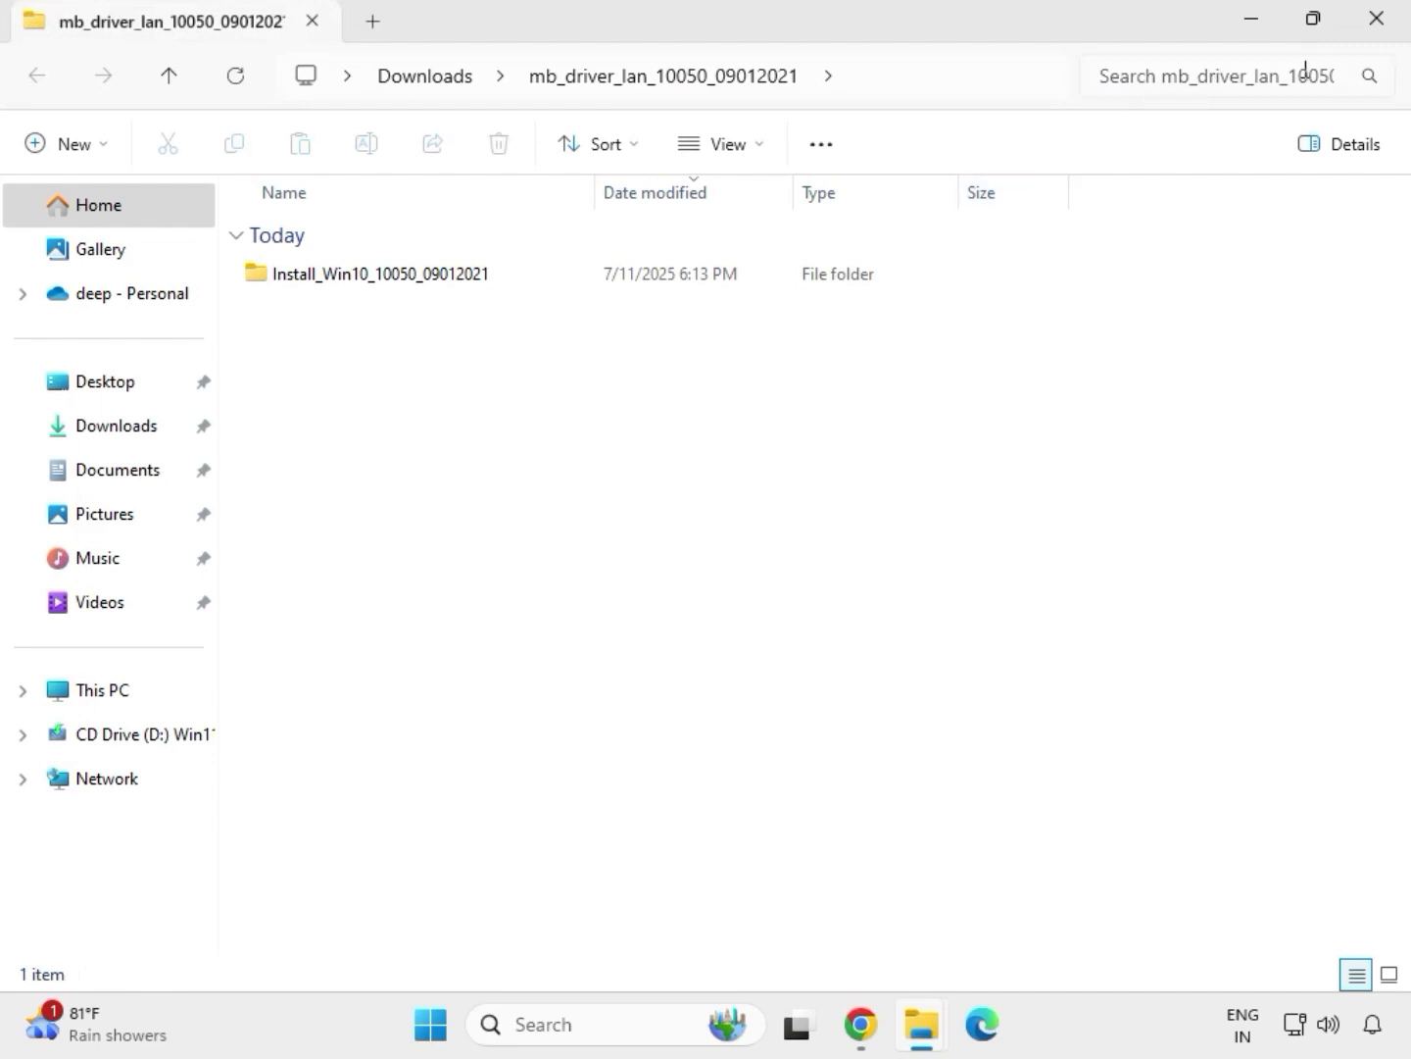
left_click(1381, 32)
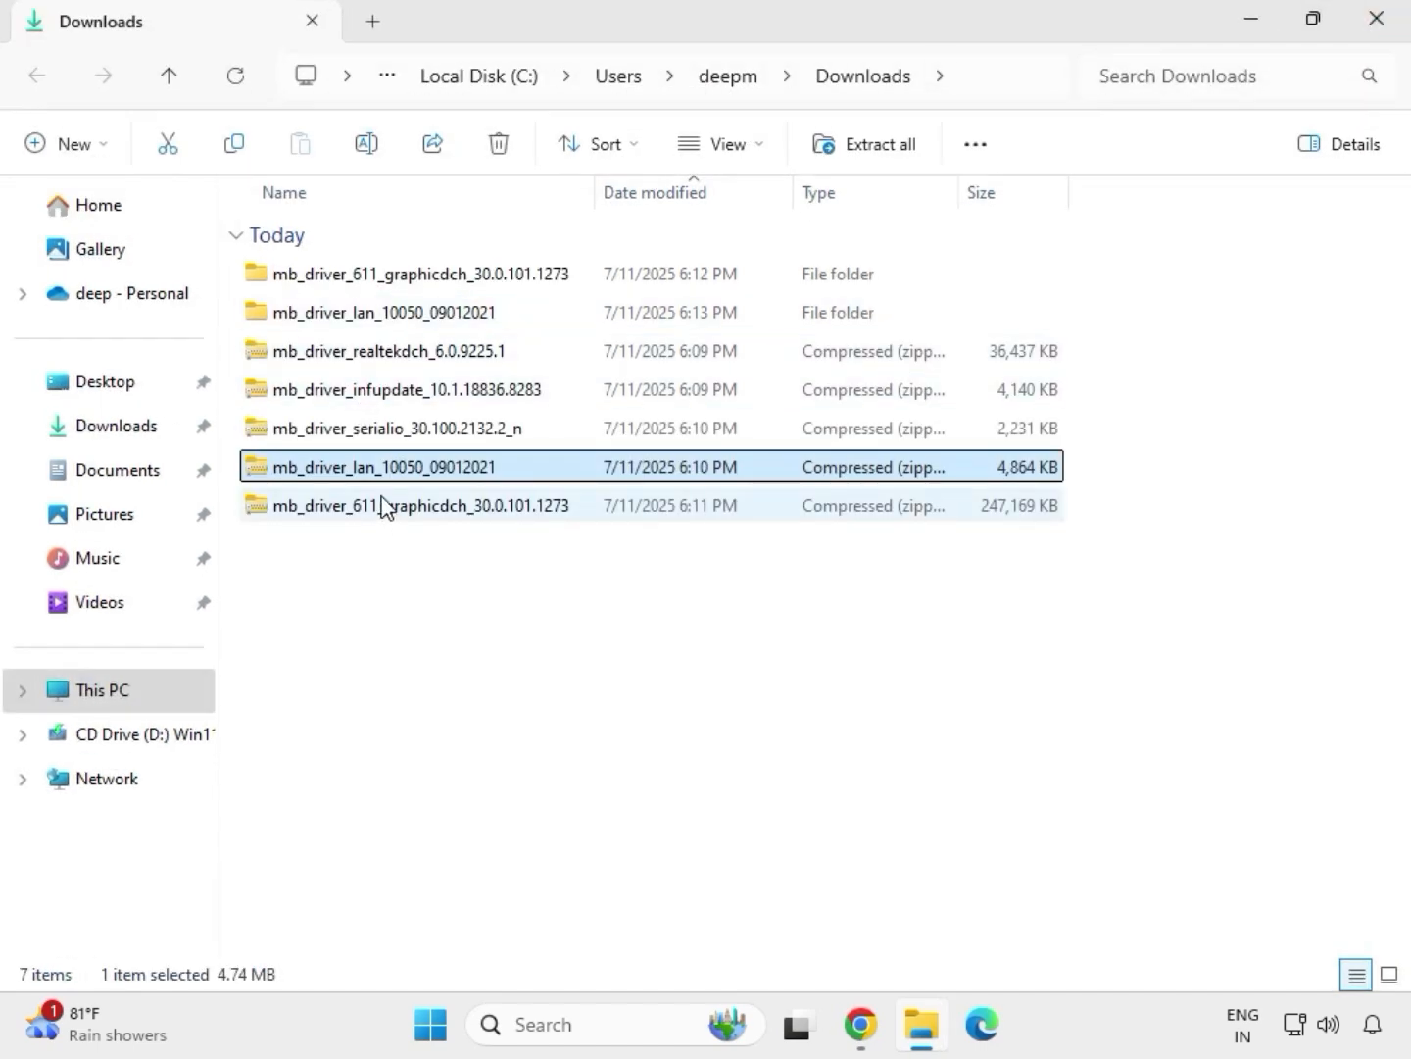
Extract the mb_driver_serialio_30.100.2132.2_n archive to its suggested folder in Downloads and close the window with the extracted files
left_click(353, 439)
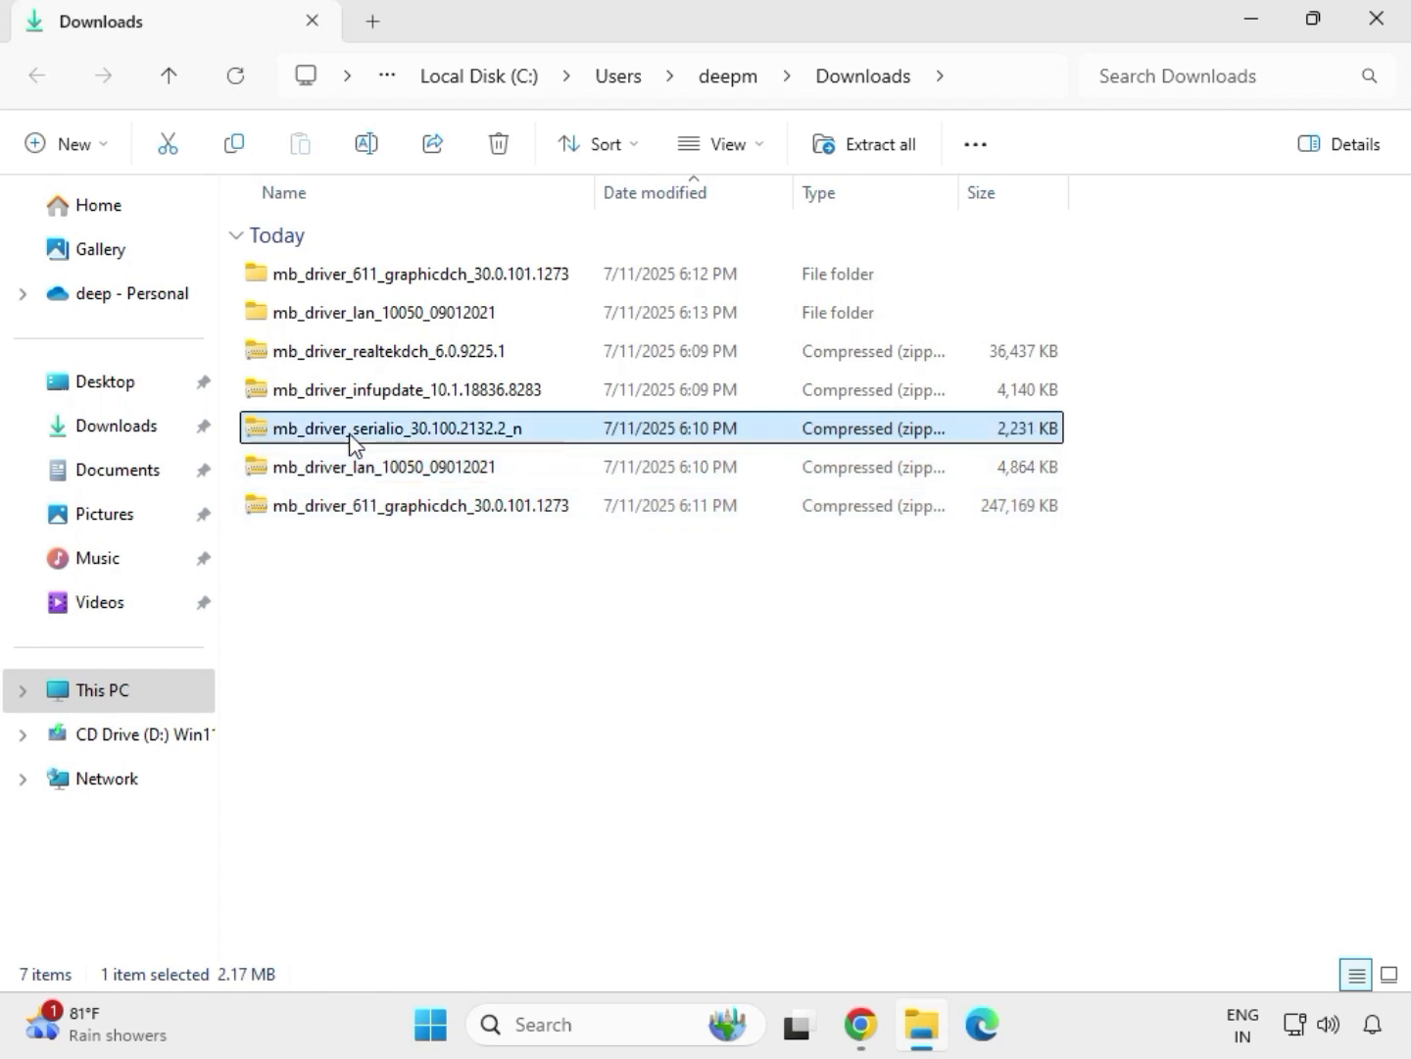
right_click(353, 438)
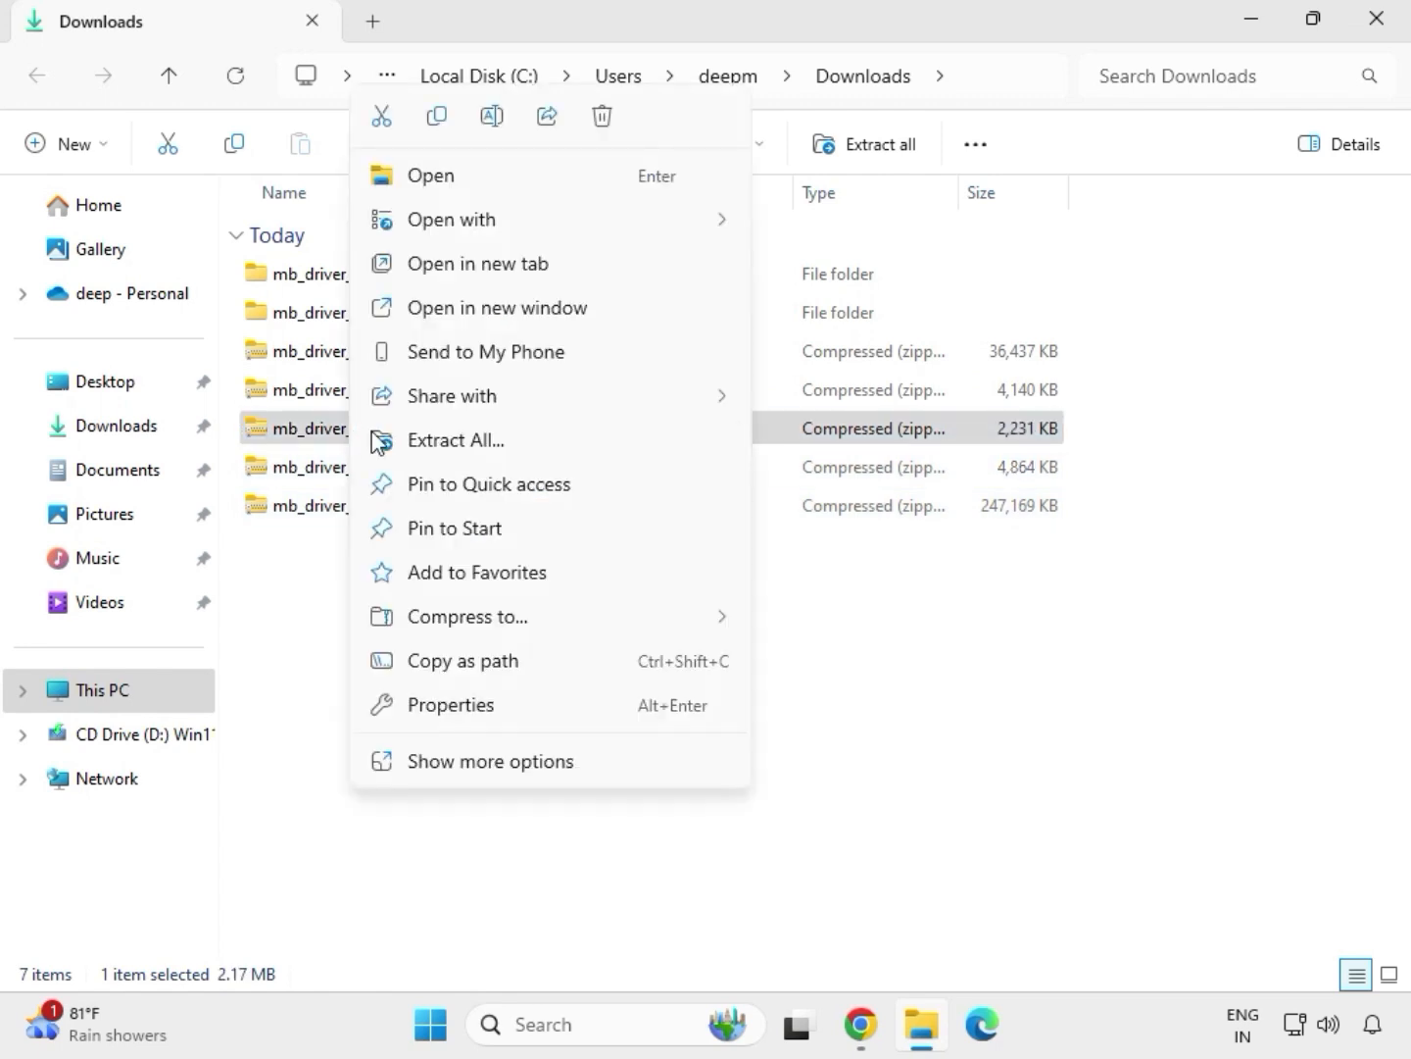
left_click(431, 443)
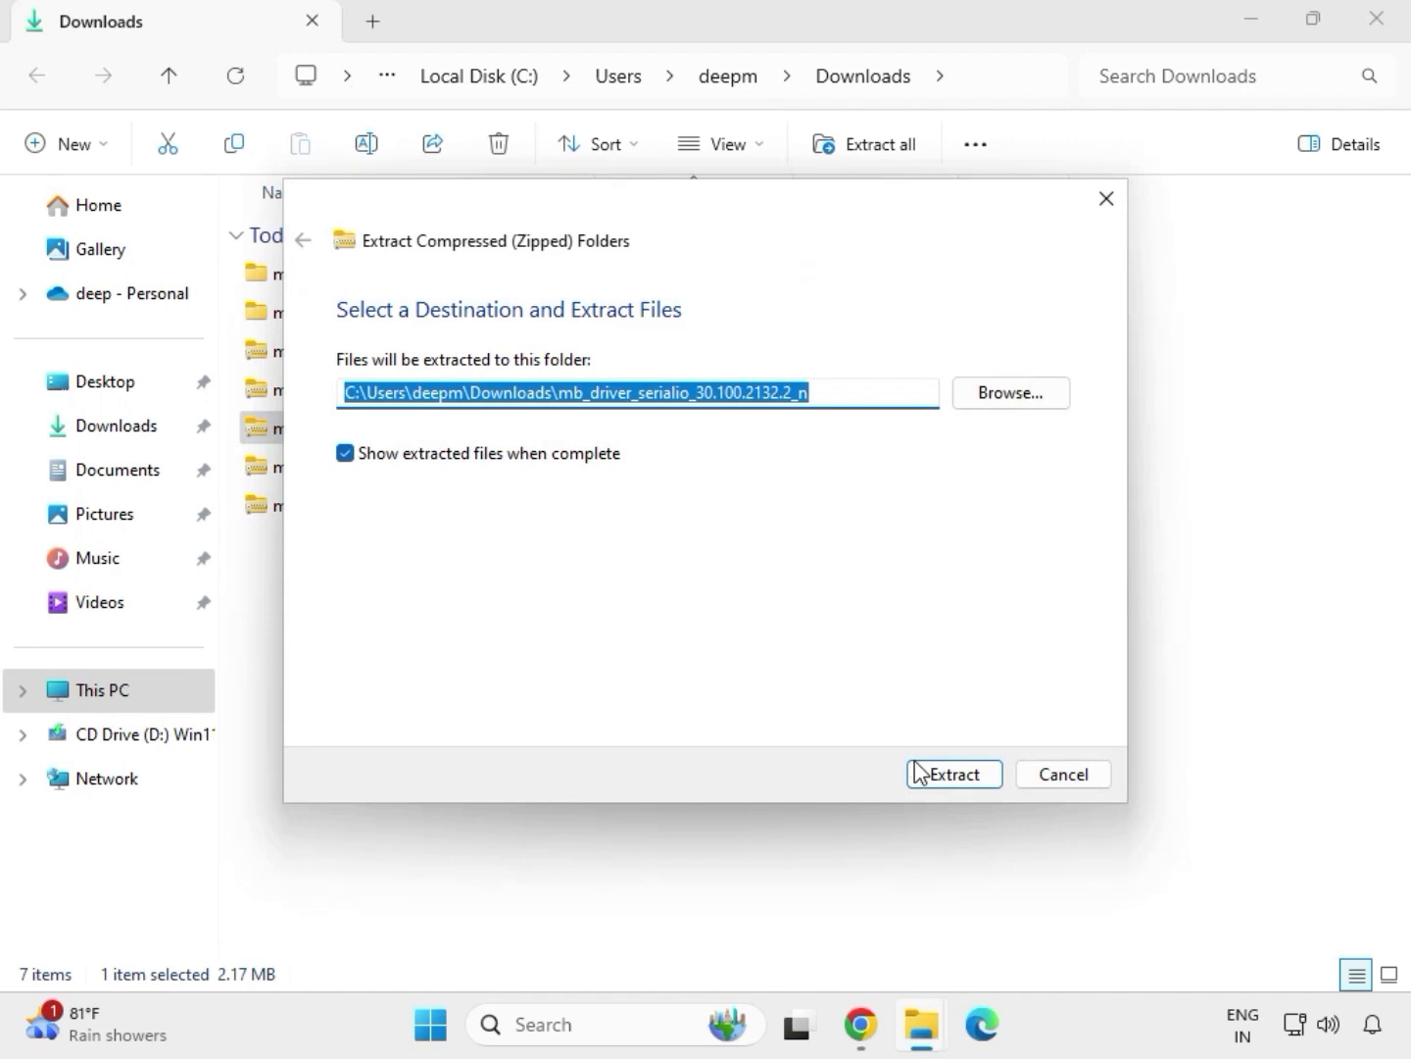
left_click(915, 774)
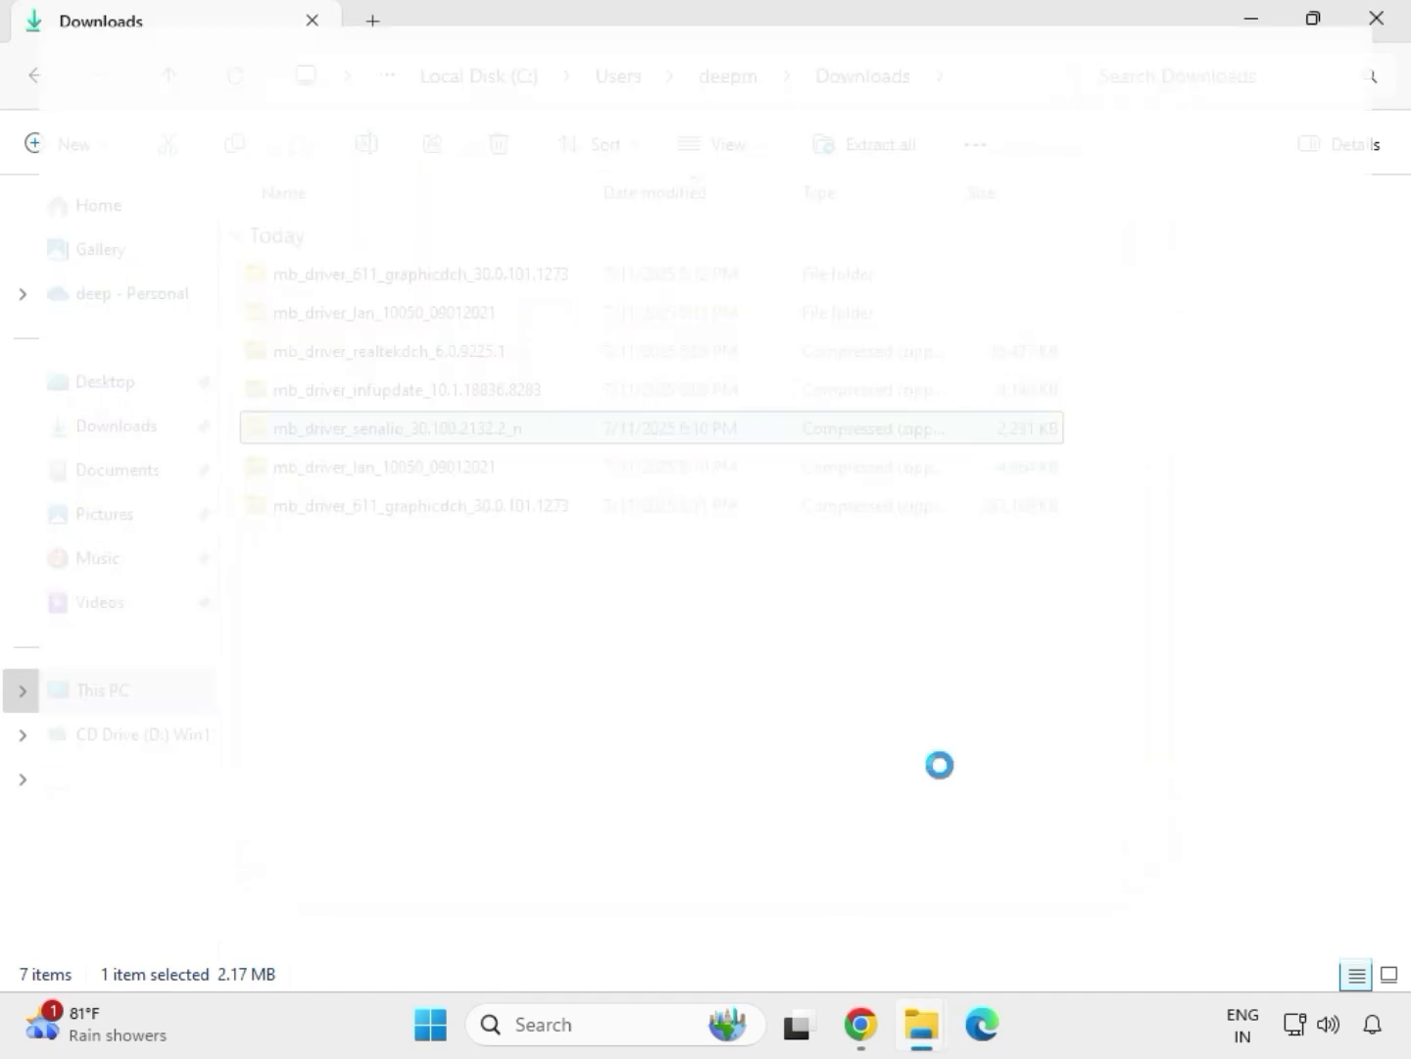
left_click(1378, 21)
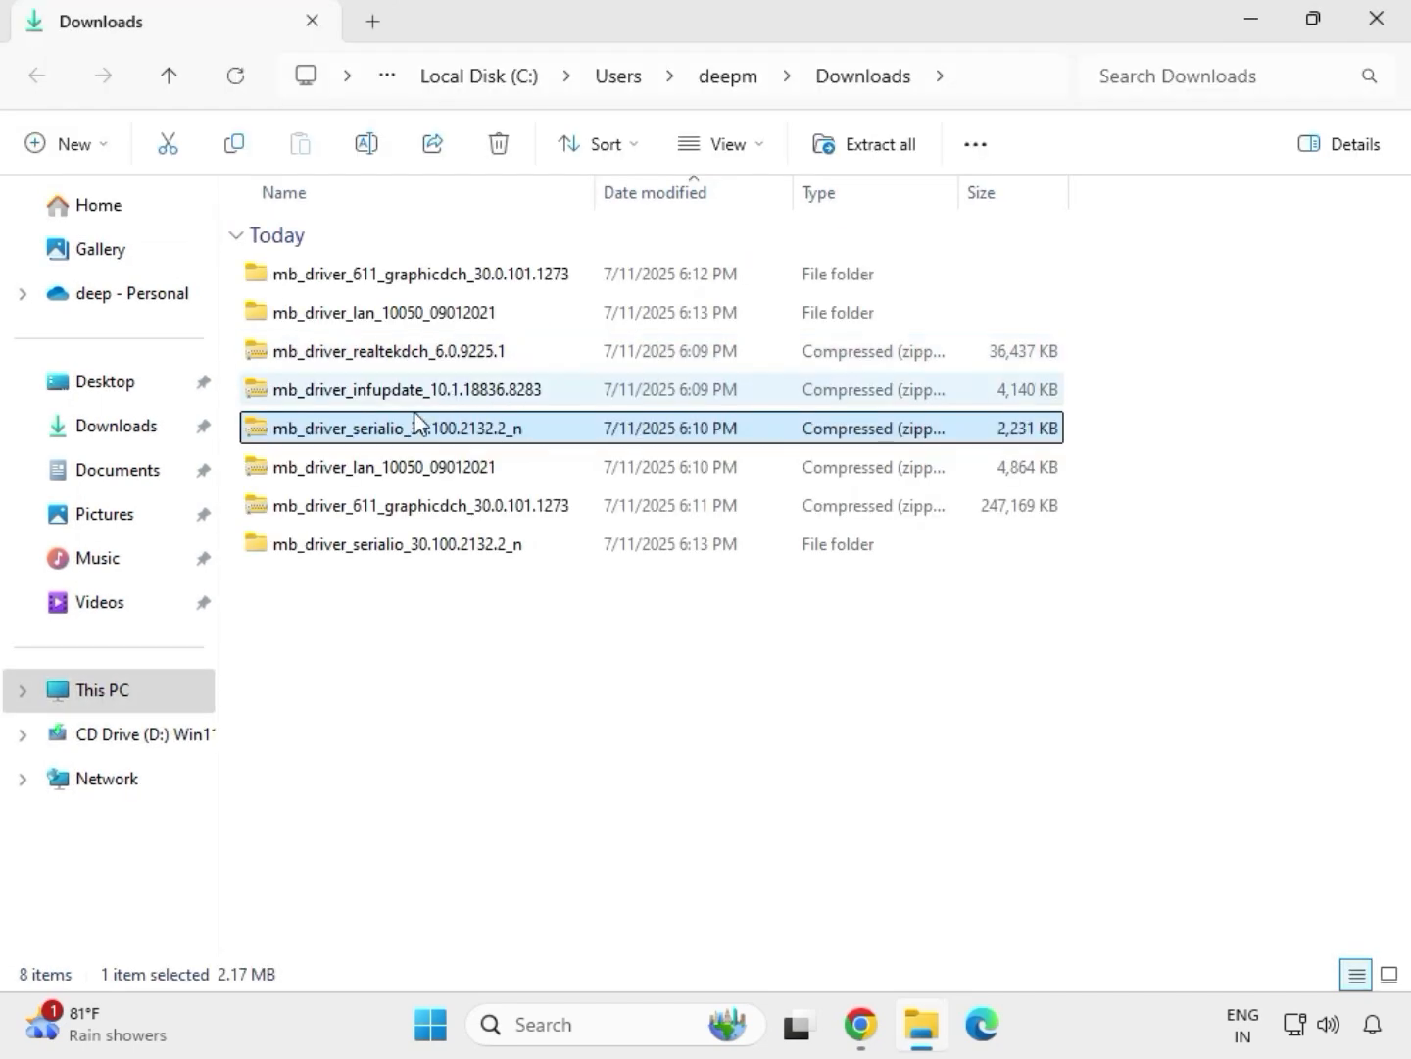
Extract the mb_driver_infupdate_10.1.18836.8283 archive to its suggested folder in Downloads and close the window with the extracted files
left_click(363, 387)
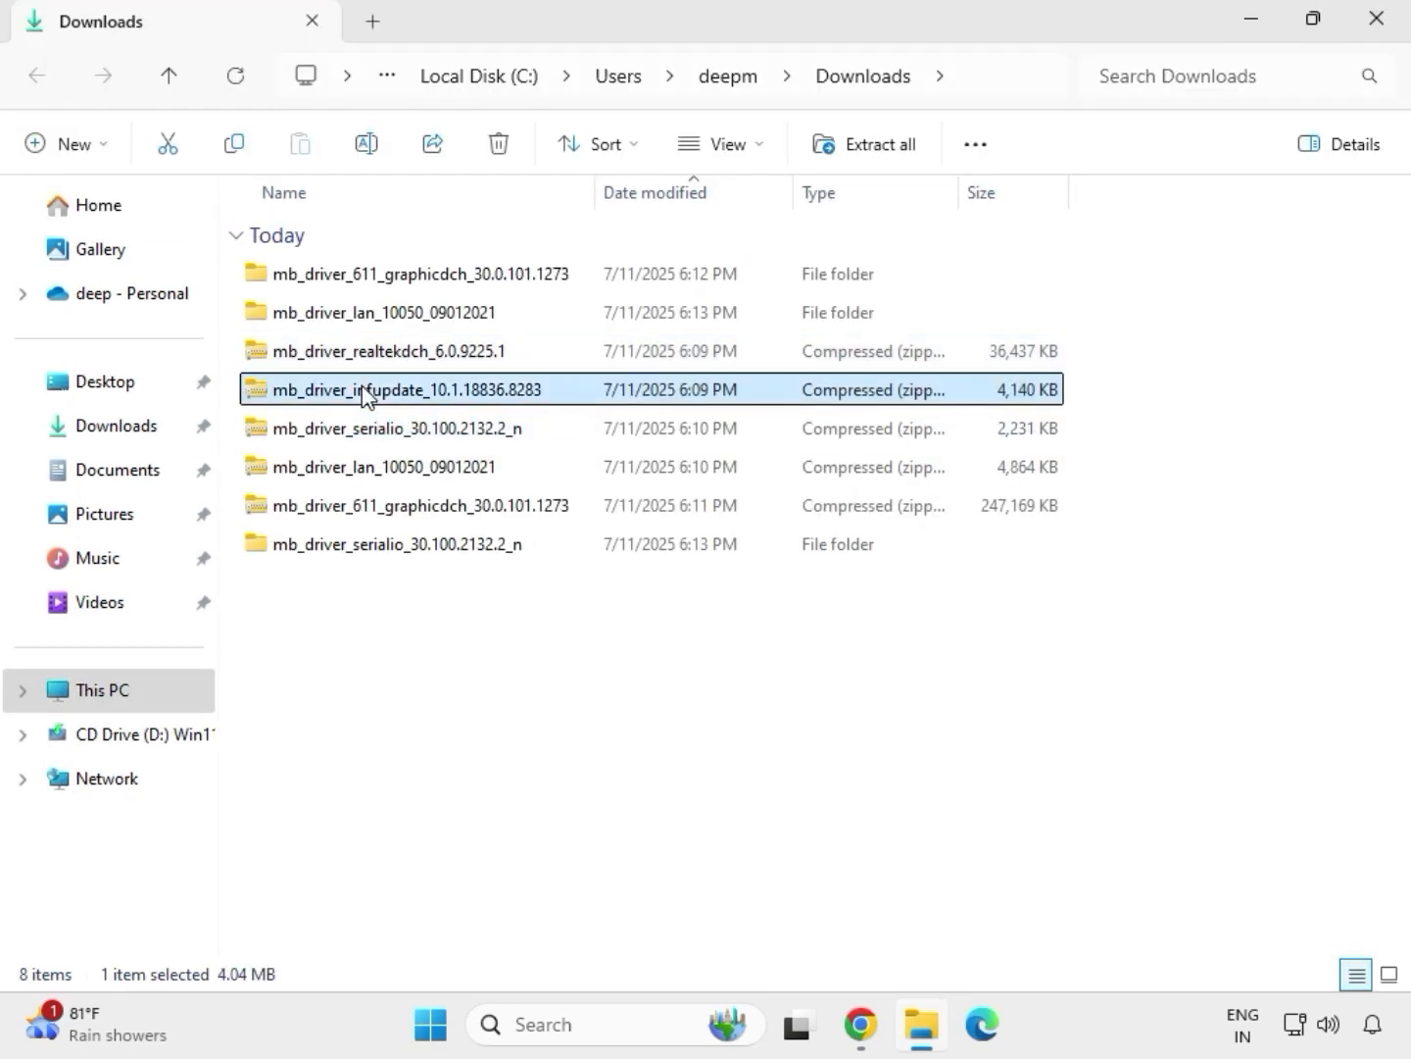
right_click(364, 395)
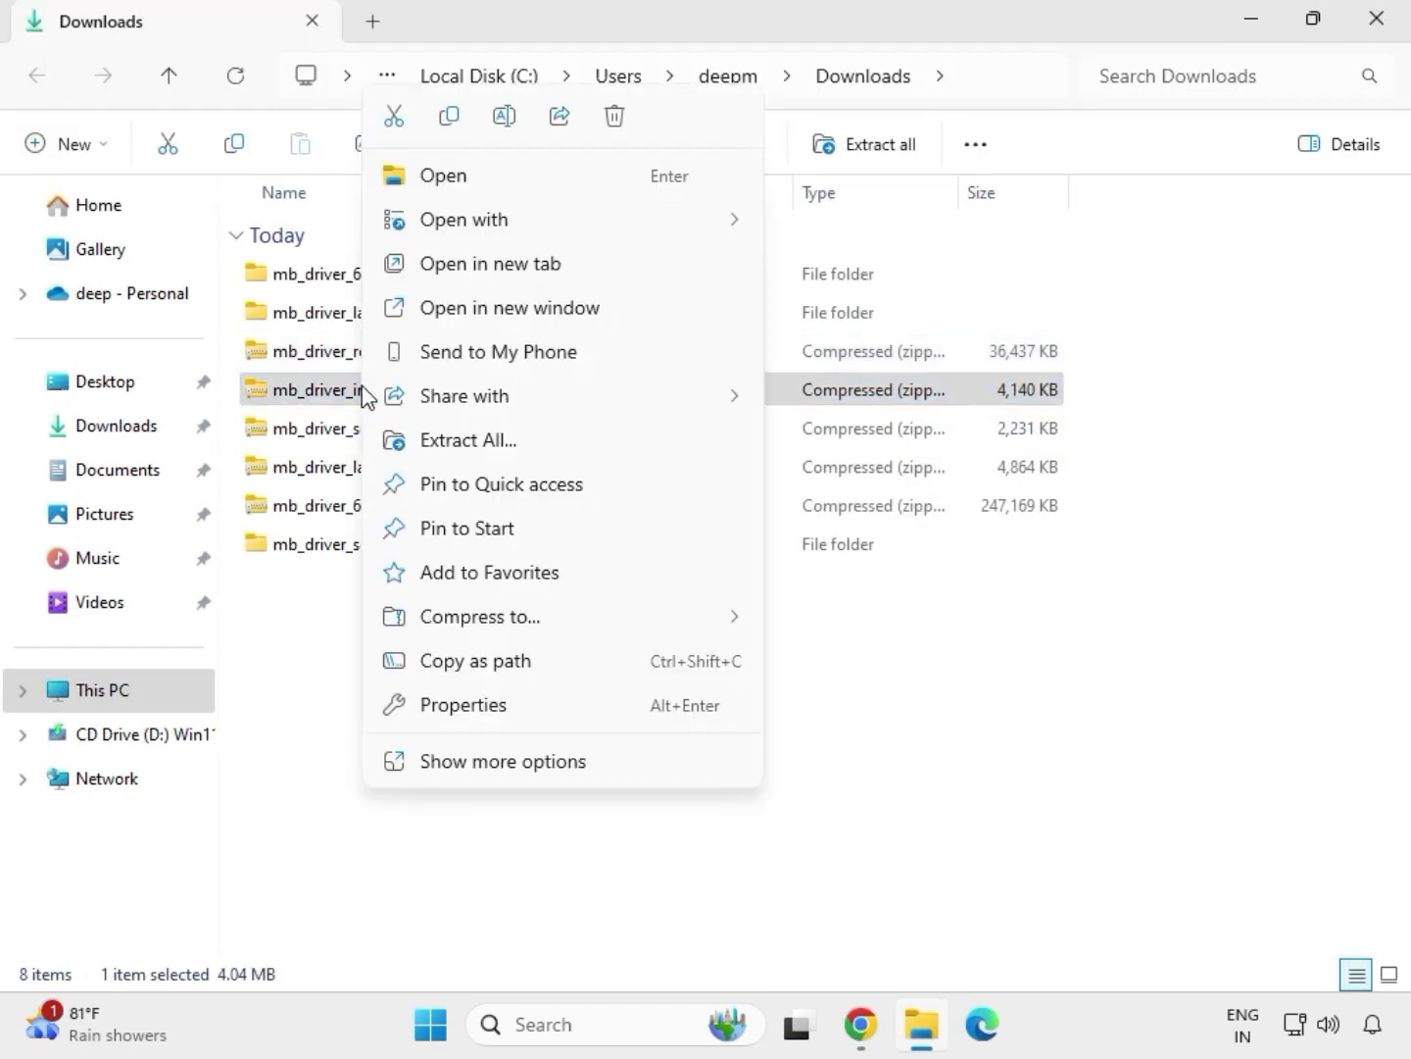
left_click(495, 441)
left_click(939, 779)
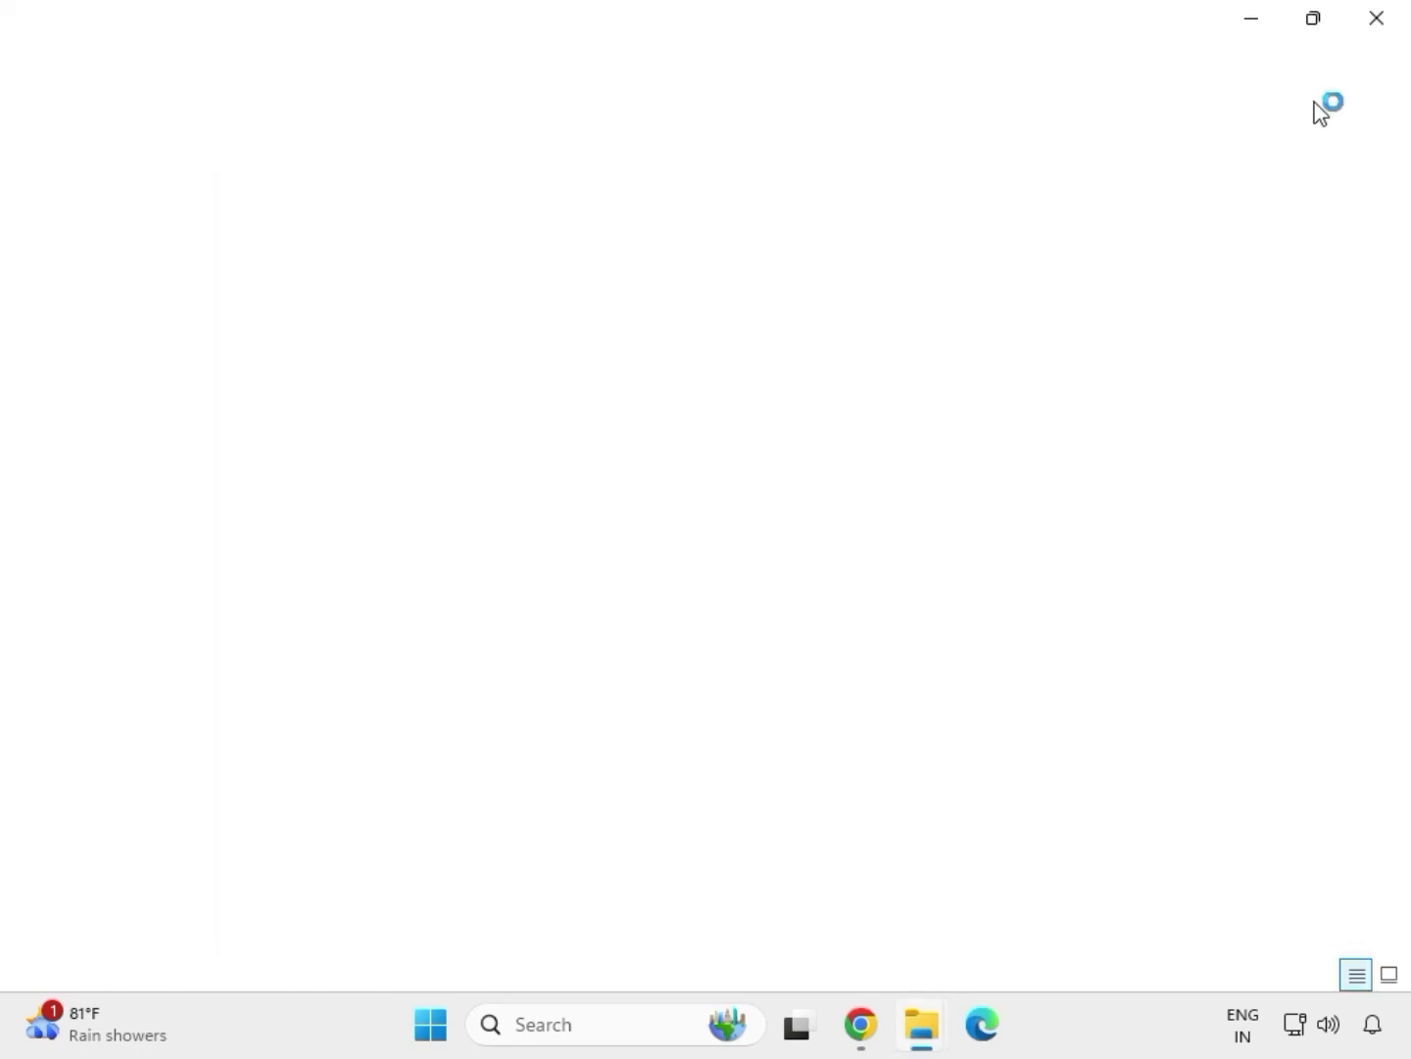
left_click(1379, 25)
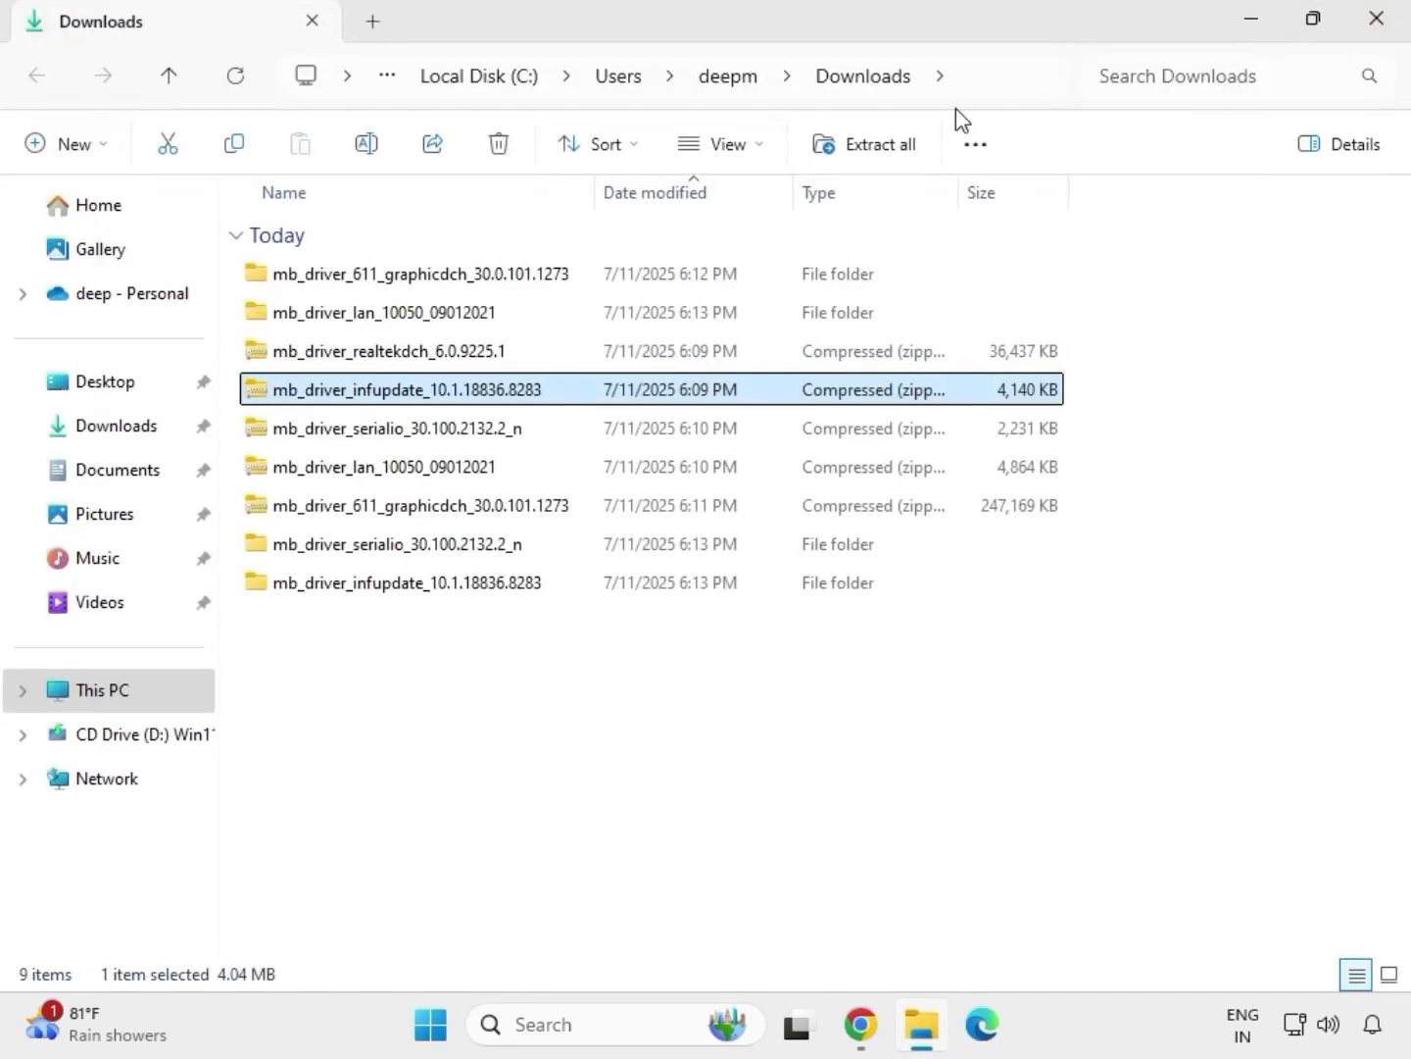
Extract the mb_driver_realtekdch_6.0.9225.1 archive to its suggested folder in Downloads and close the window with the extracted files
left_click(373, 356)
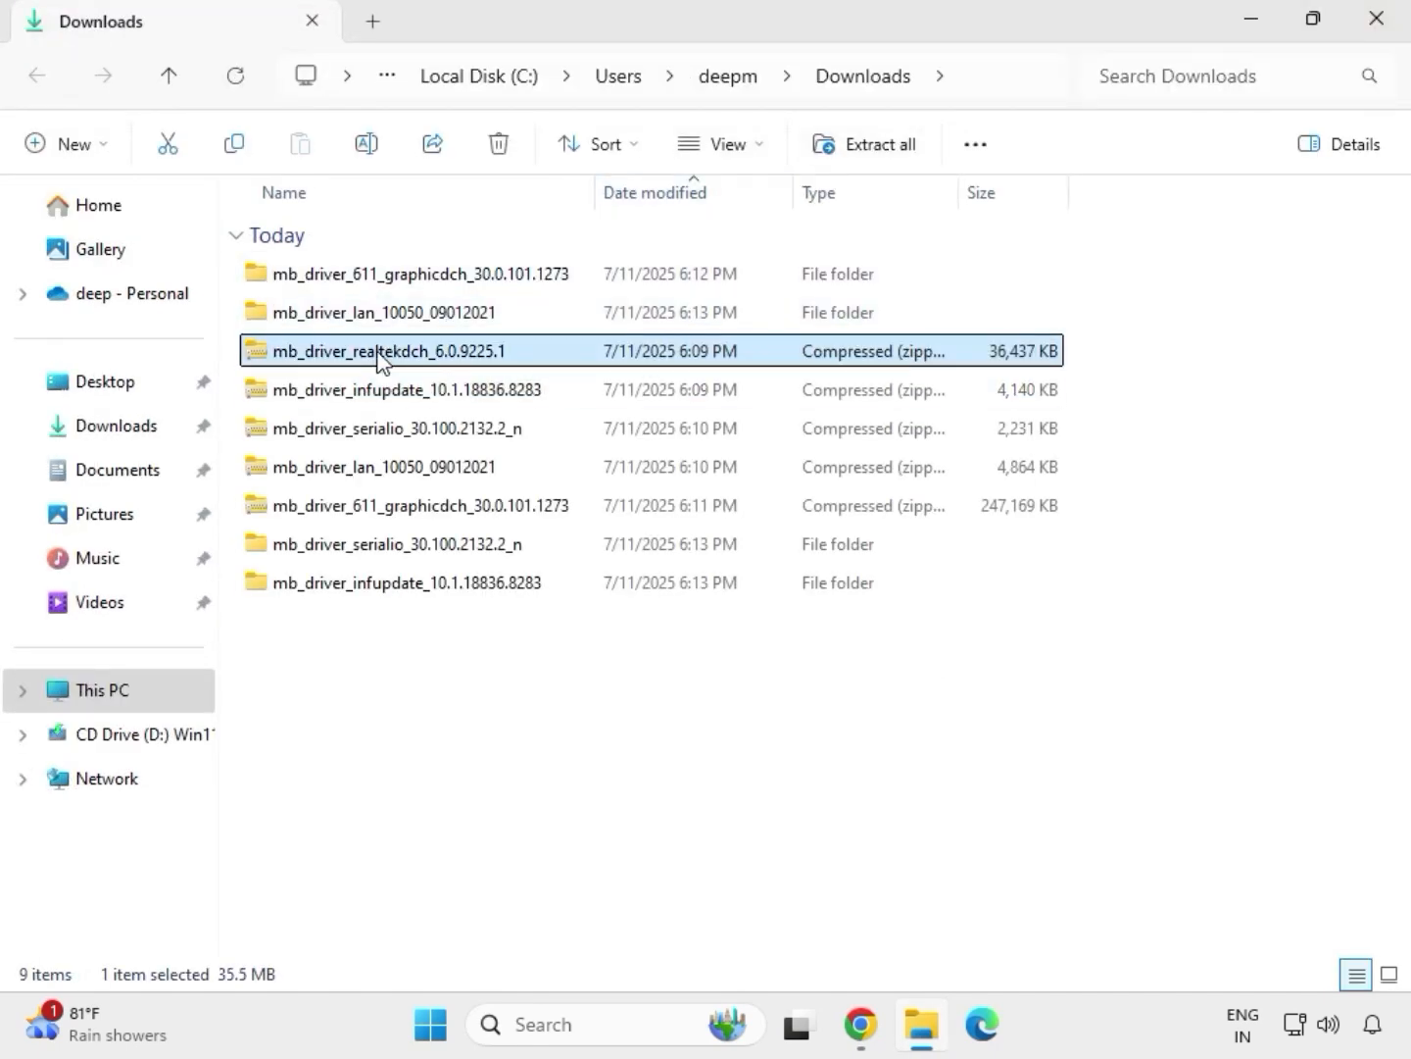
right_click(379, 355)
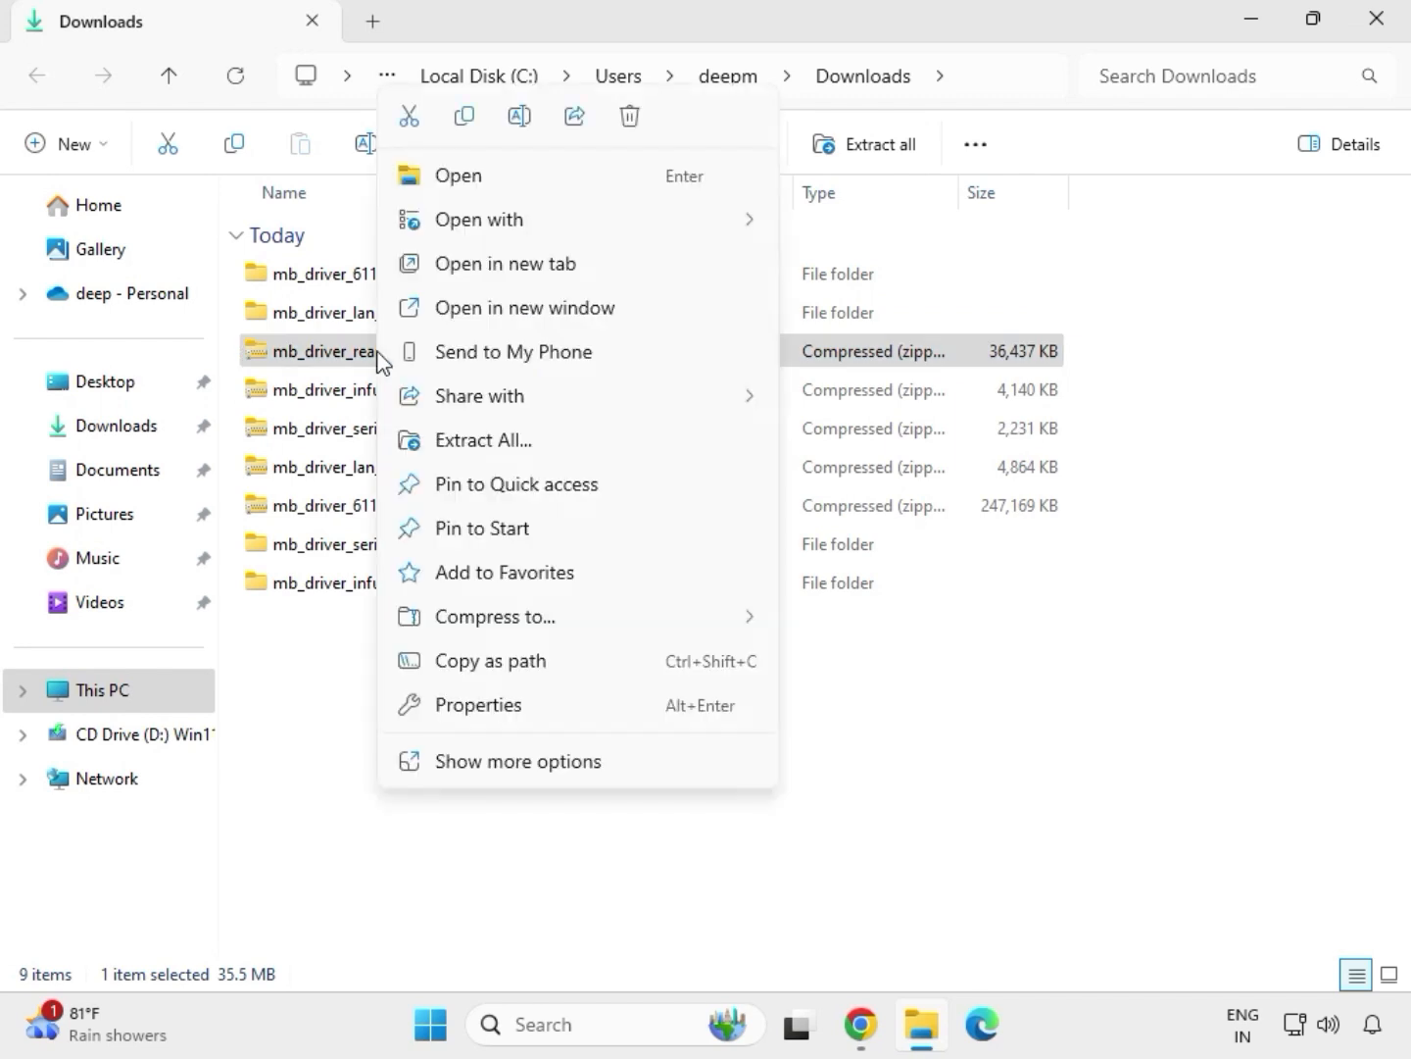
left_click(464, 442)
left_click(922, 777)
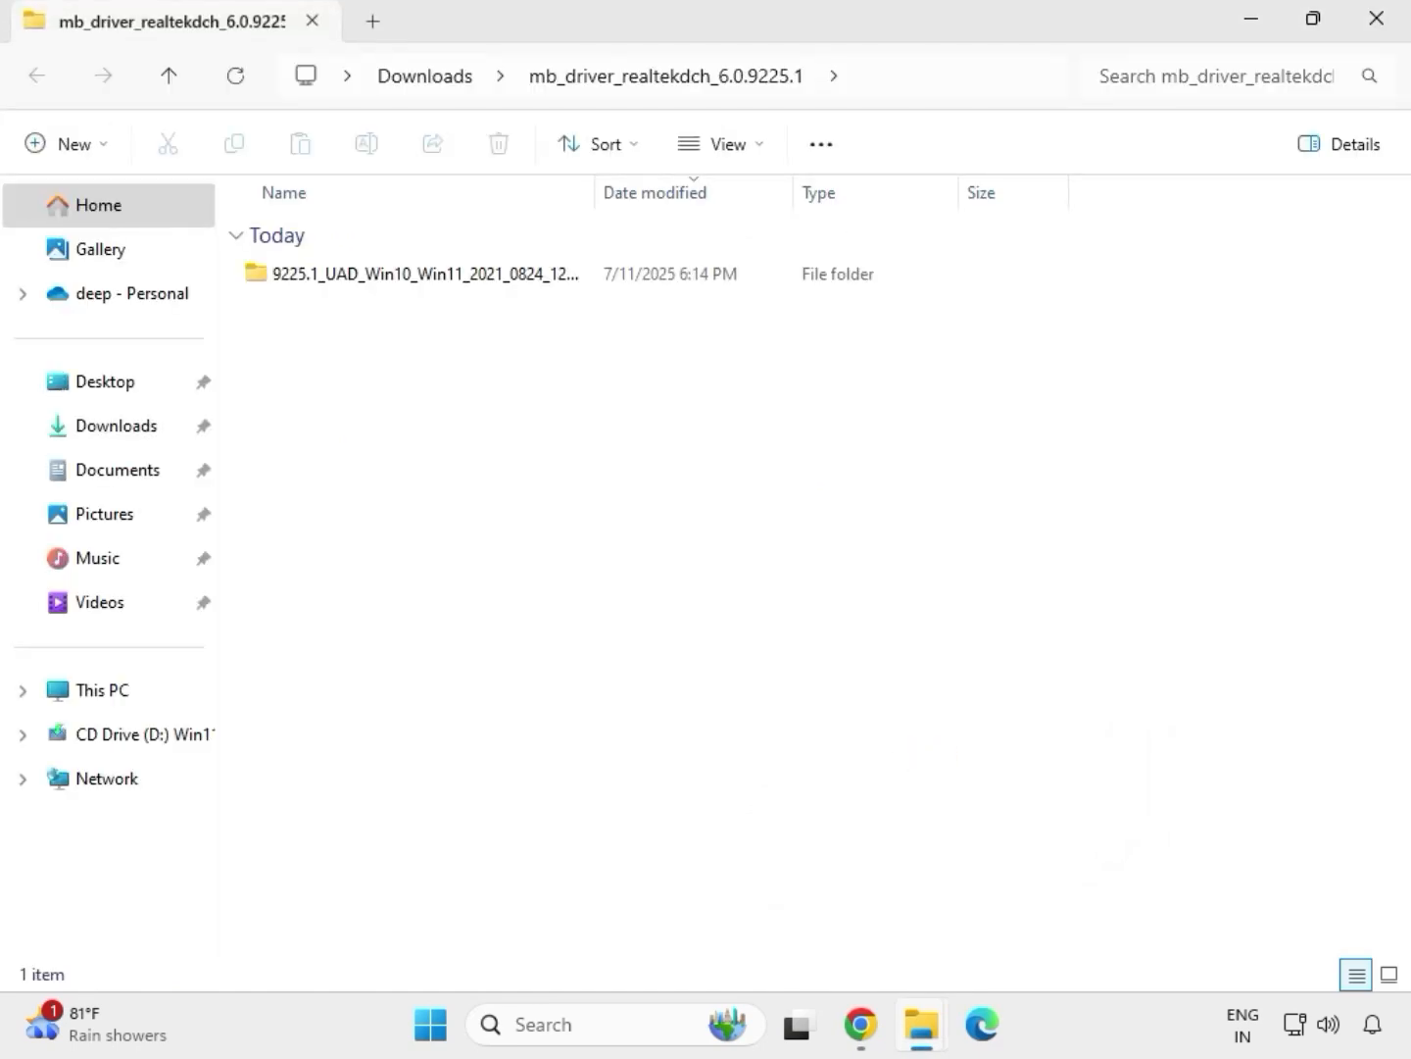
left_click(1381, 32)
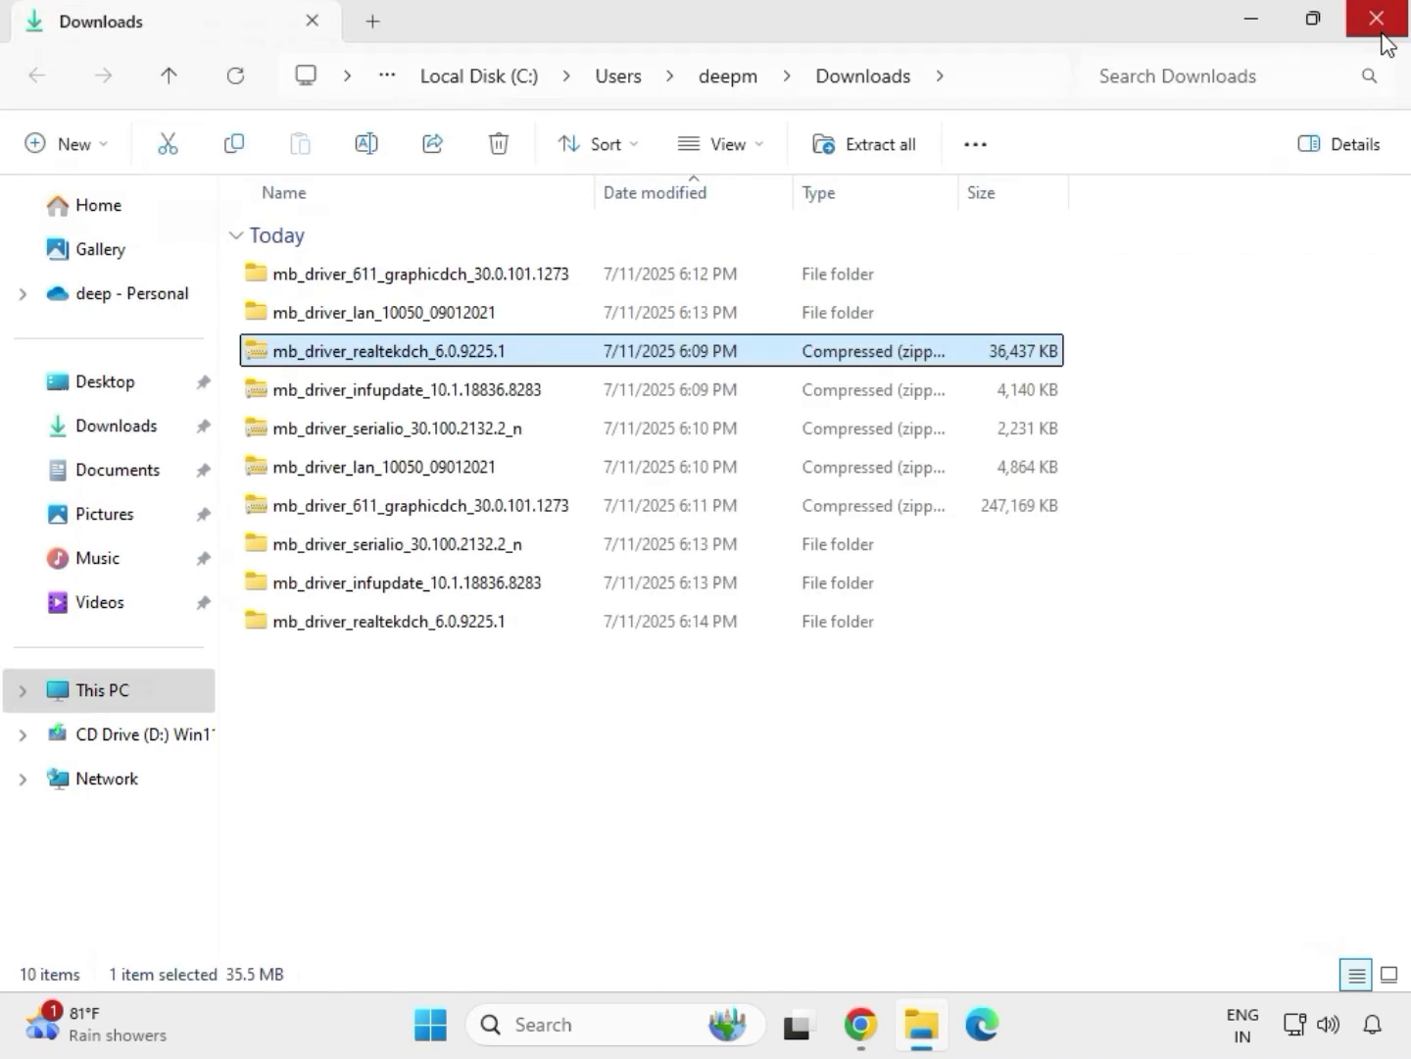
Refresh the file listing of the Downloads folder
left_click(665, 783)
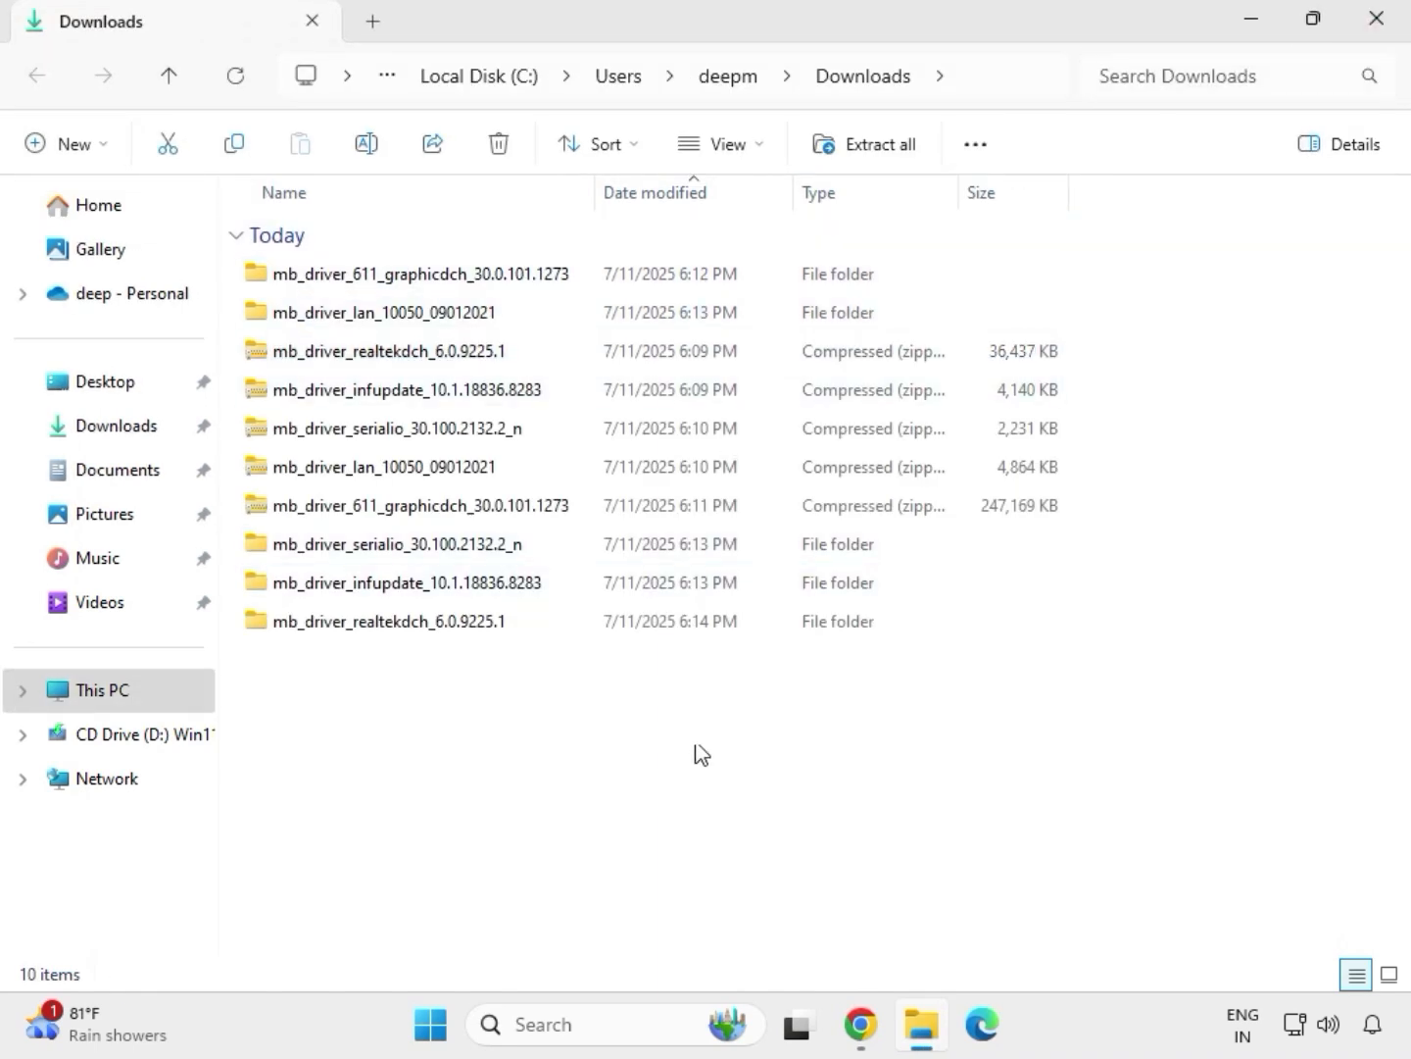
right_click(626, 726)
left_click(592, 732)
right_click(592, 732)
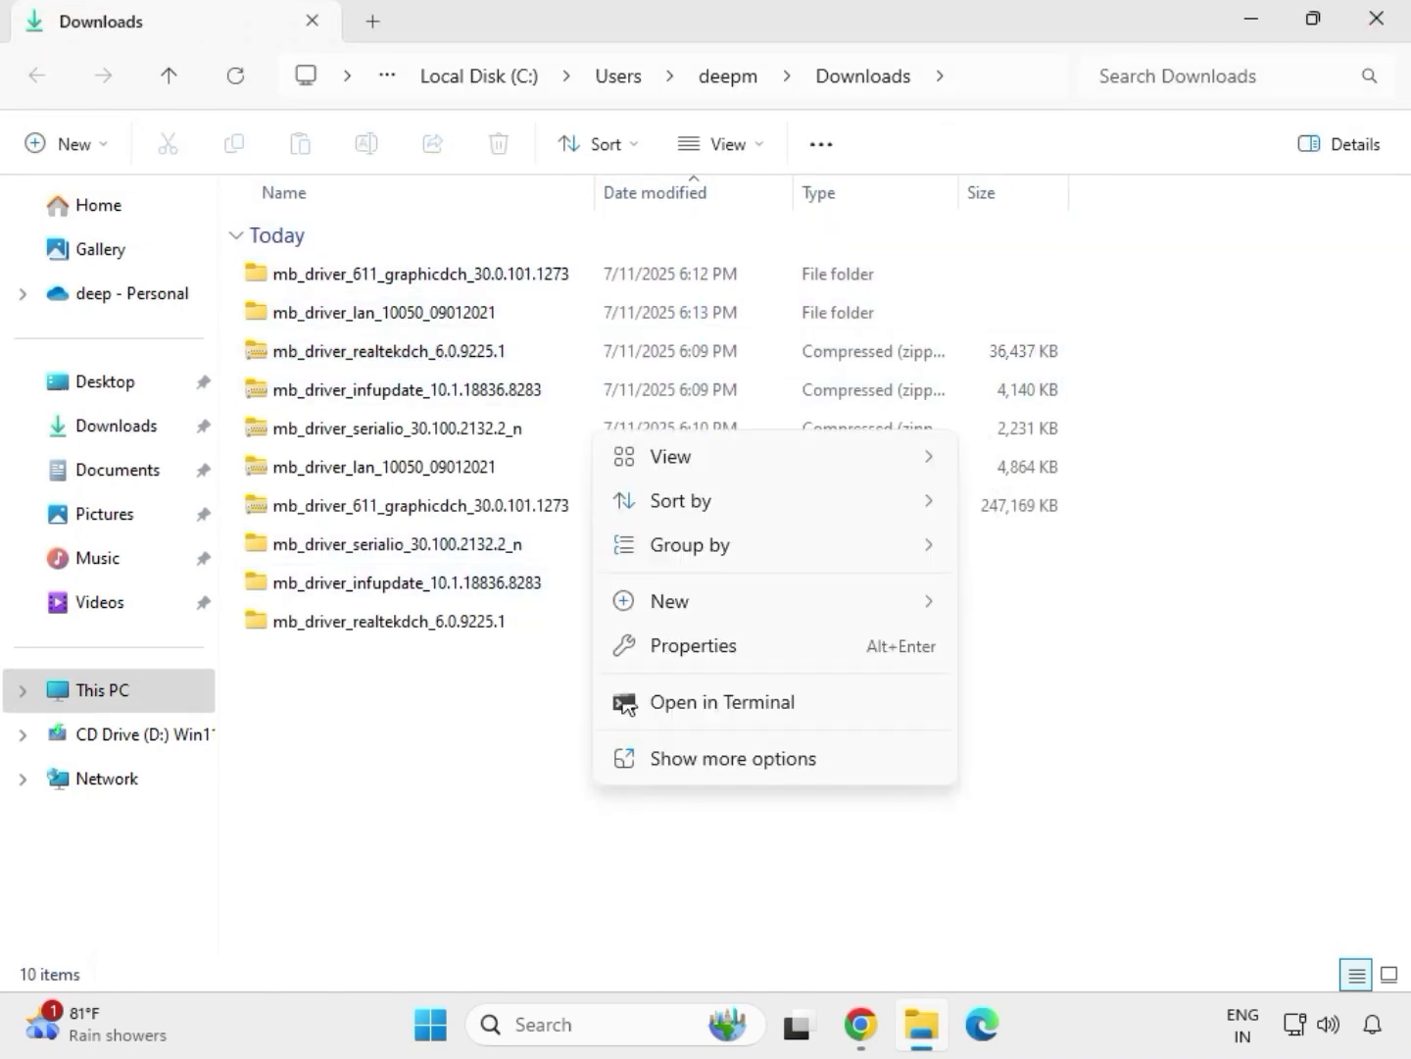
mouse_move(668, 617)
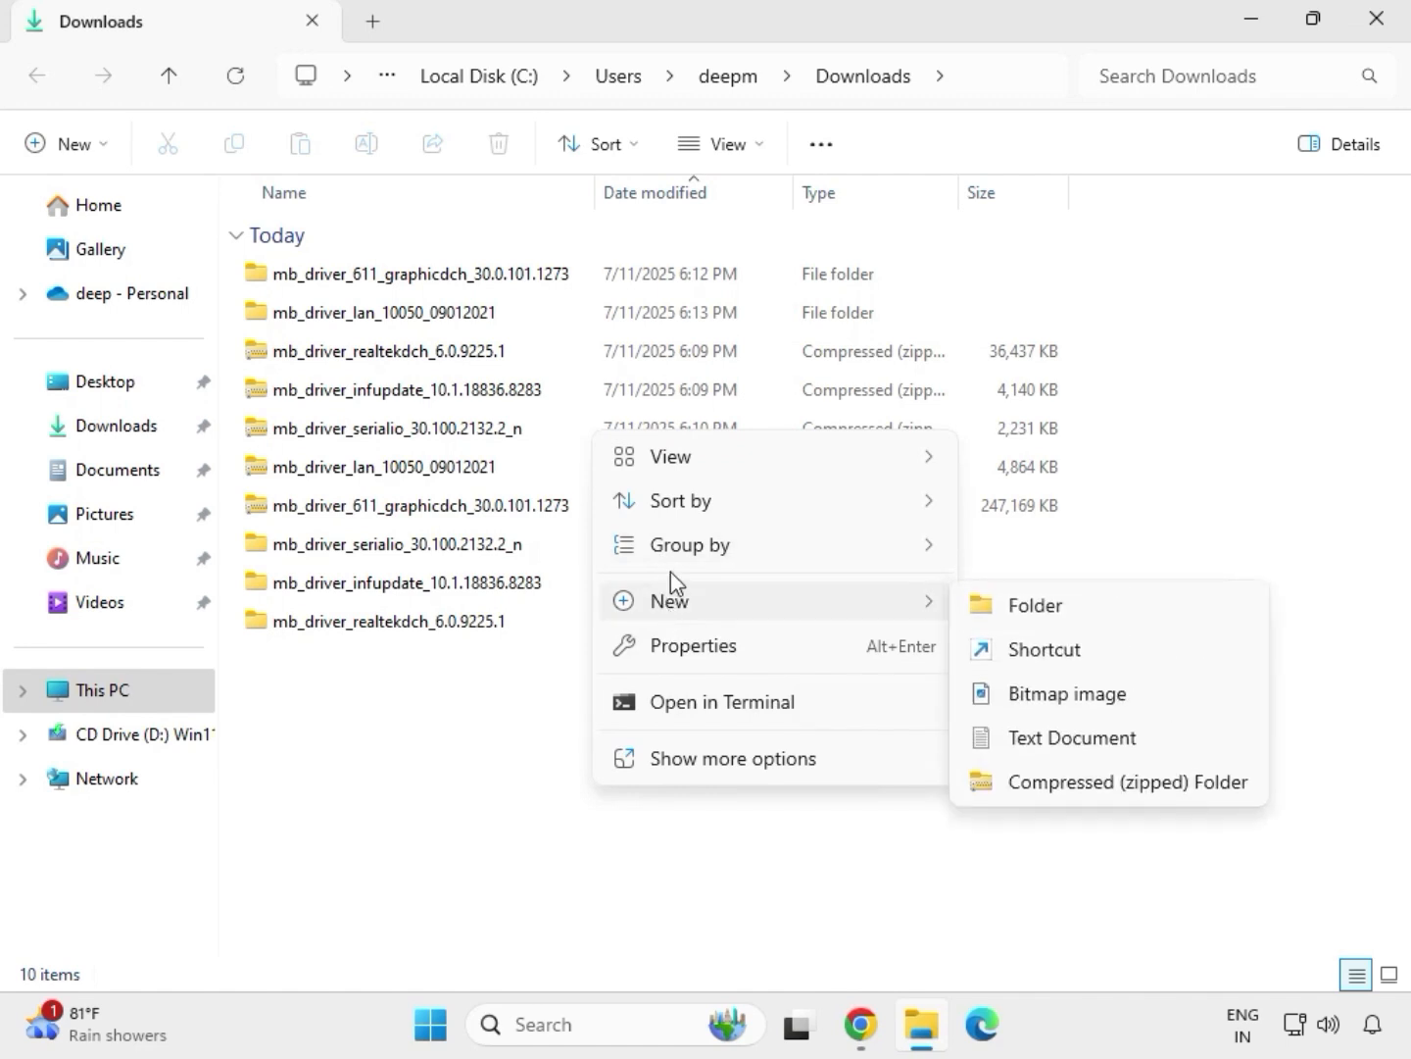
left_click(563, 702)
right_click(564, 701)
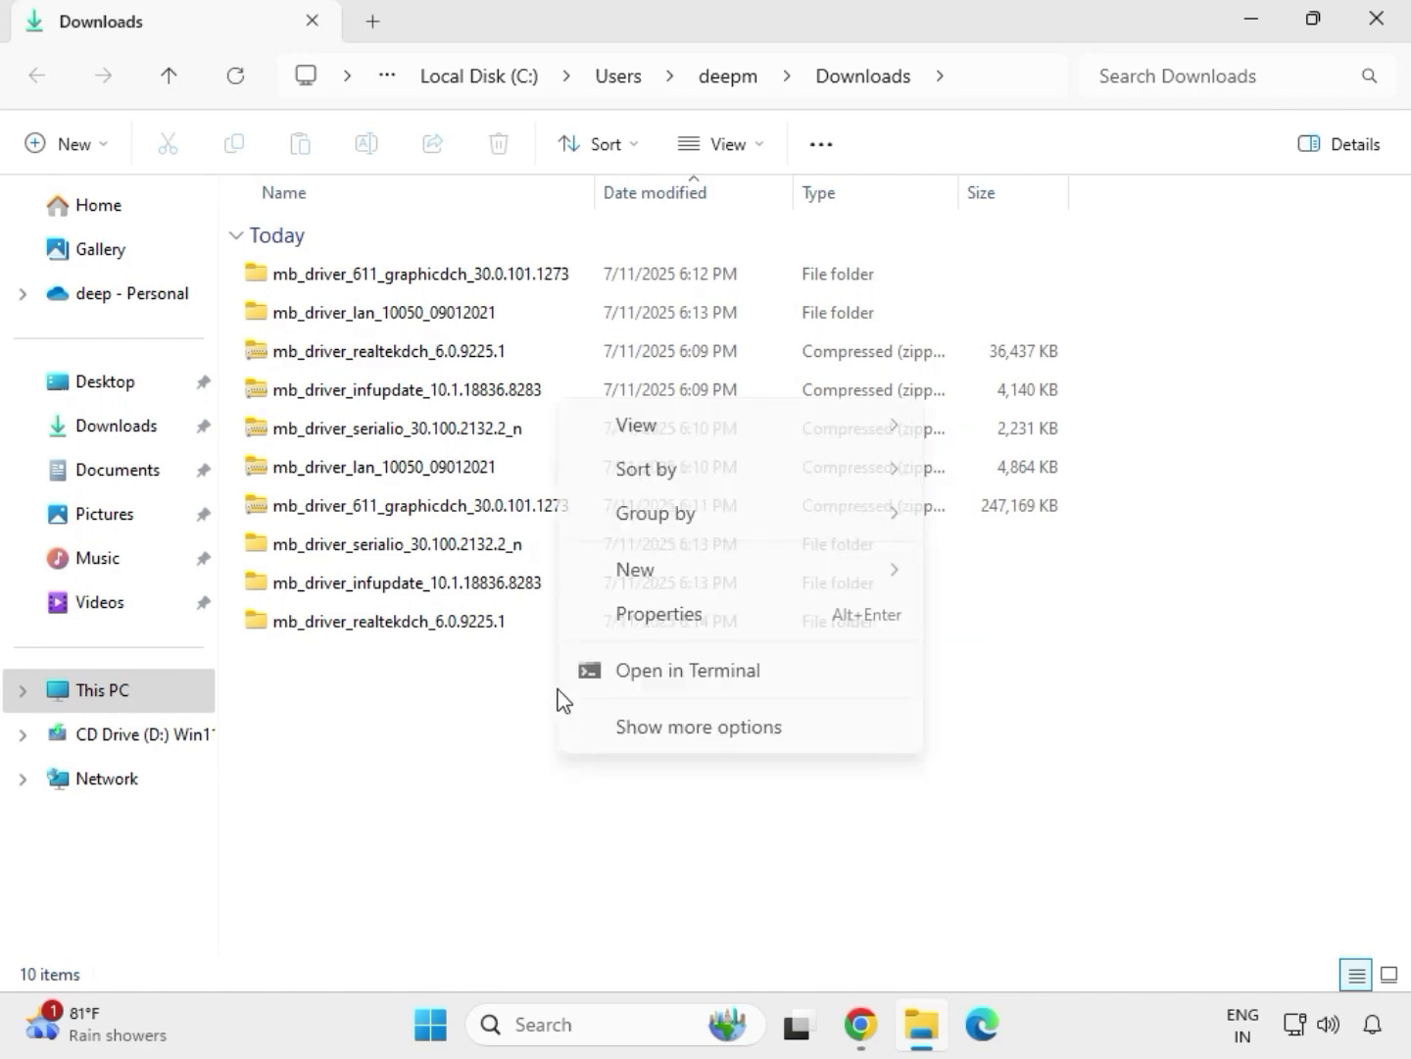
left_click(639, 710)
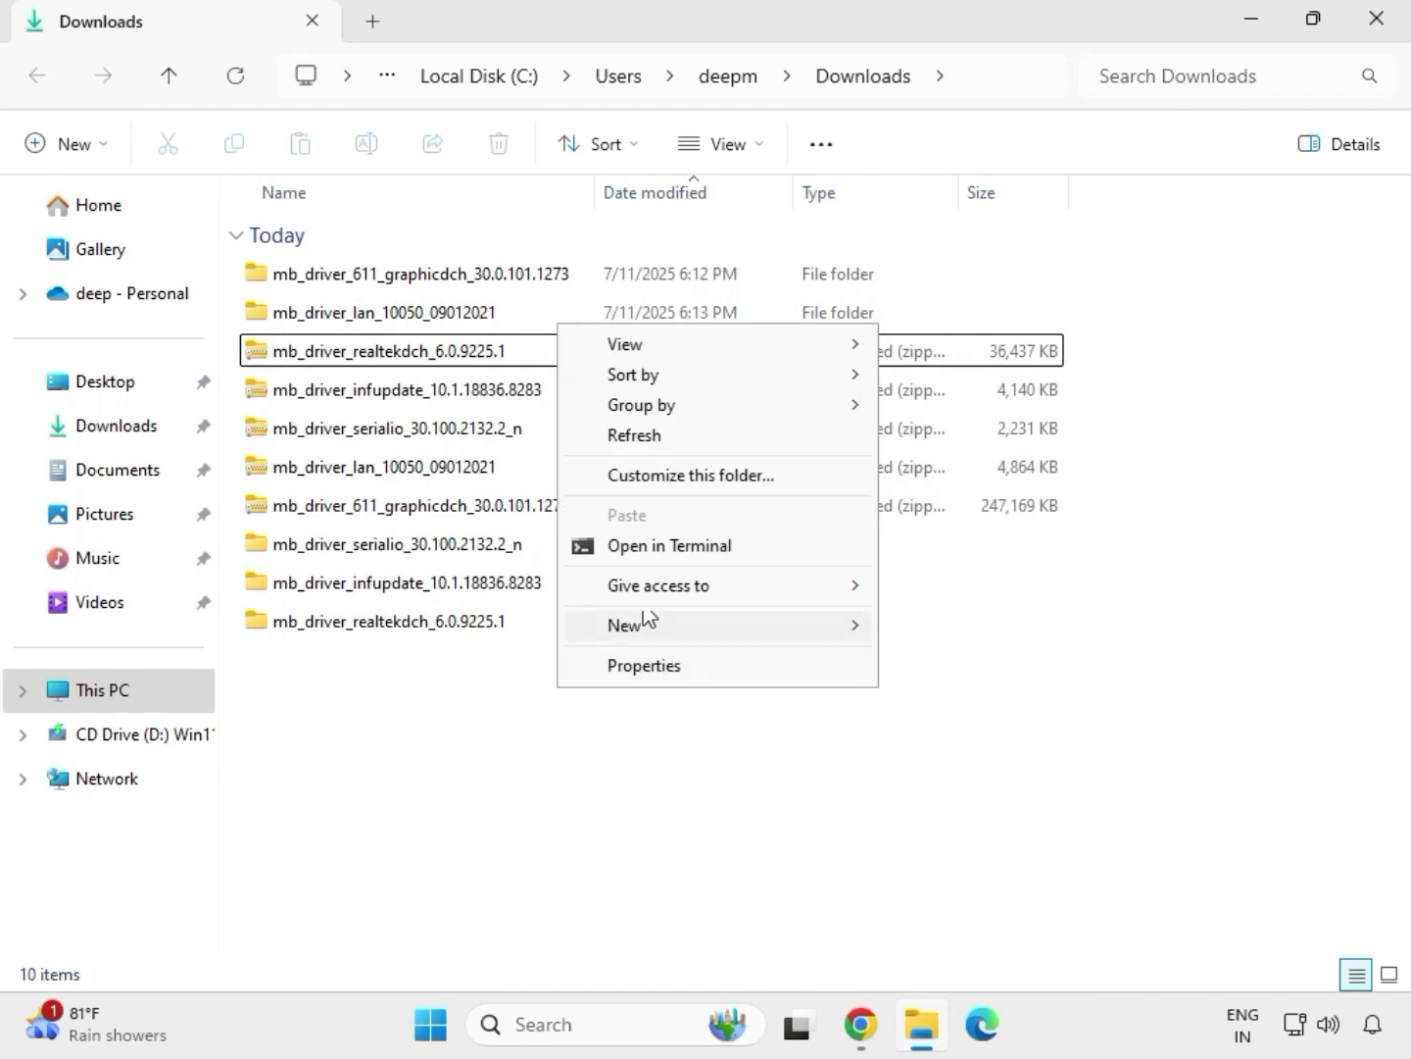
left_click(648, 436)
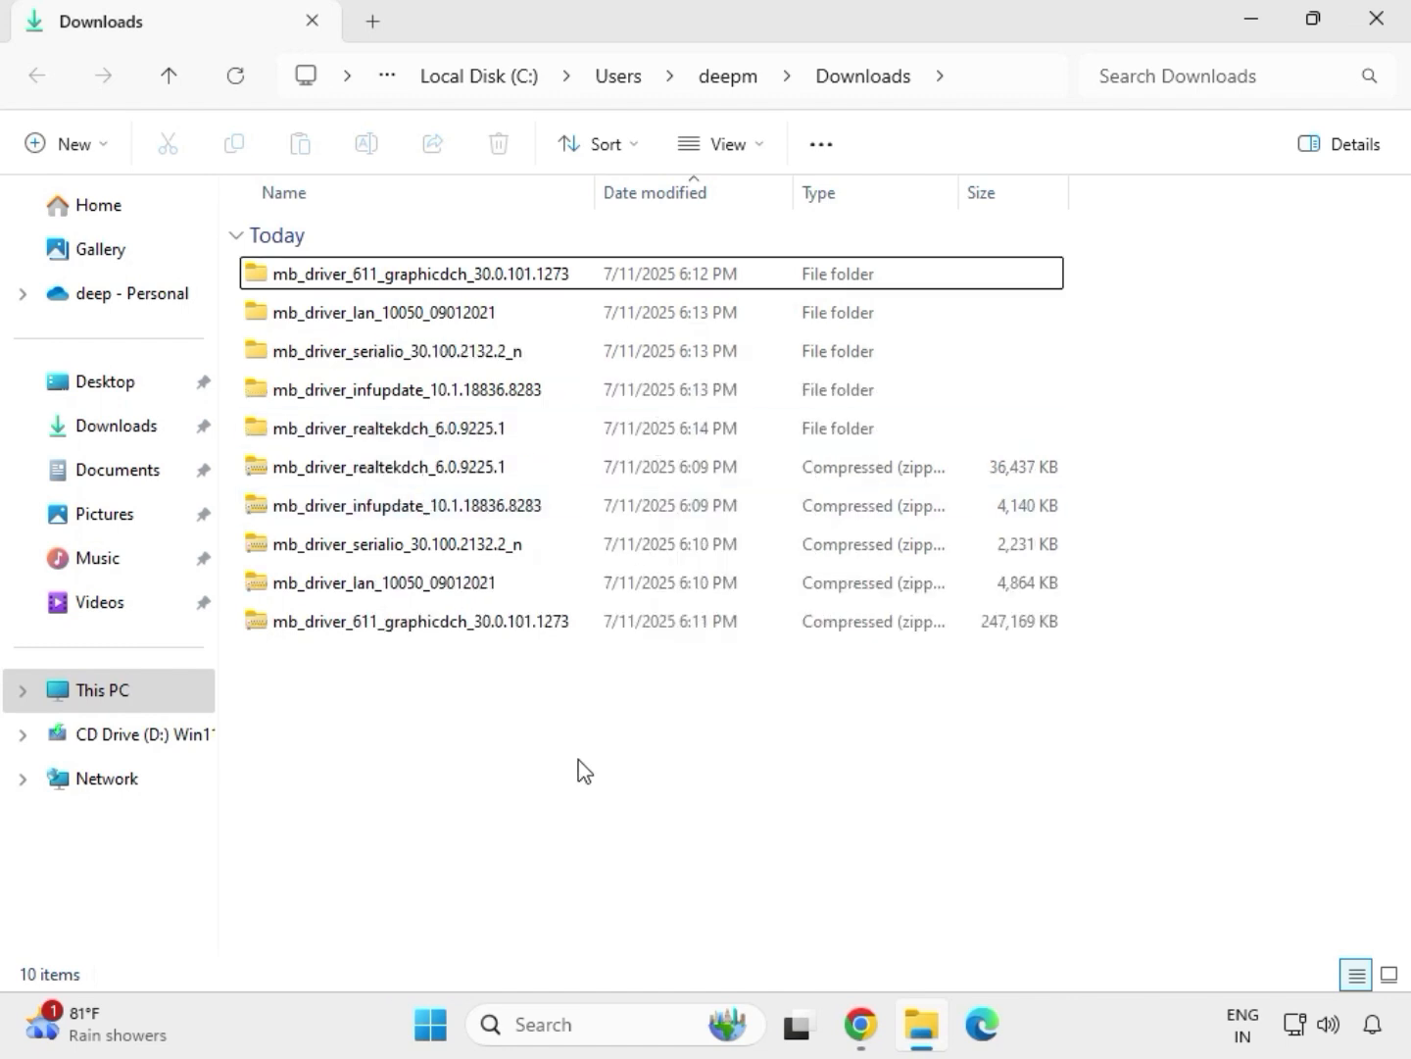
Run the setup application in the extracted mb_driver_611_graphicdch_30.0.101.1273 folder as administrator and allow it to make changes to the device
left_click_drag(1085, 445, 702, 285)
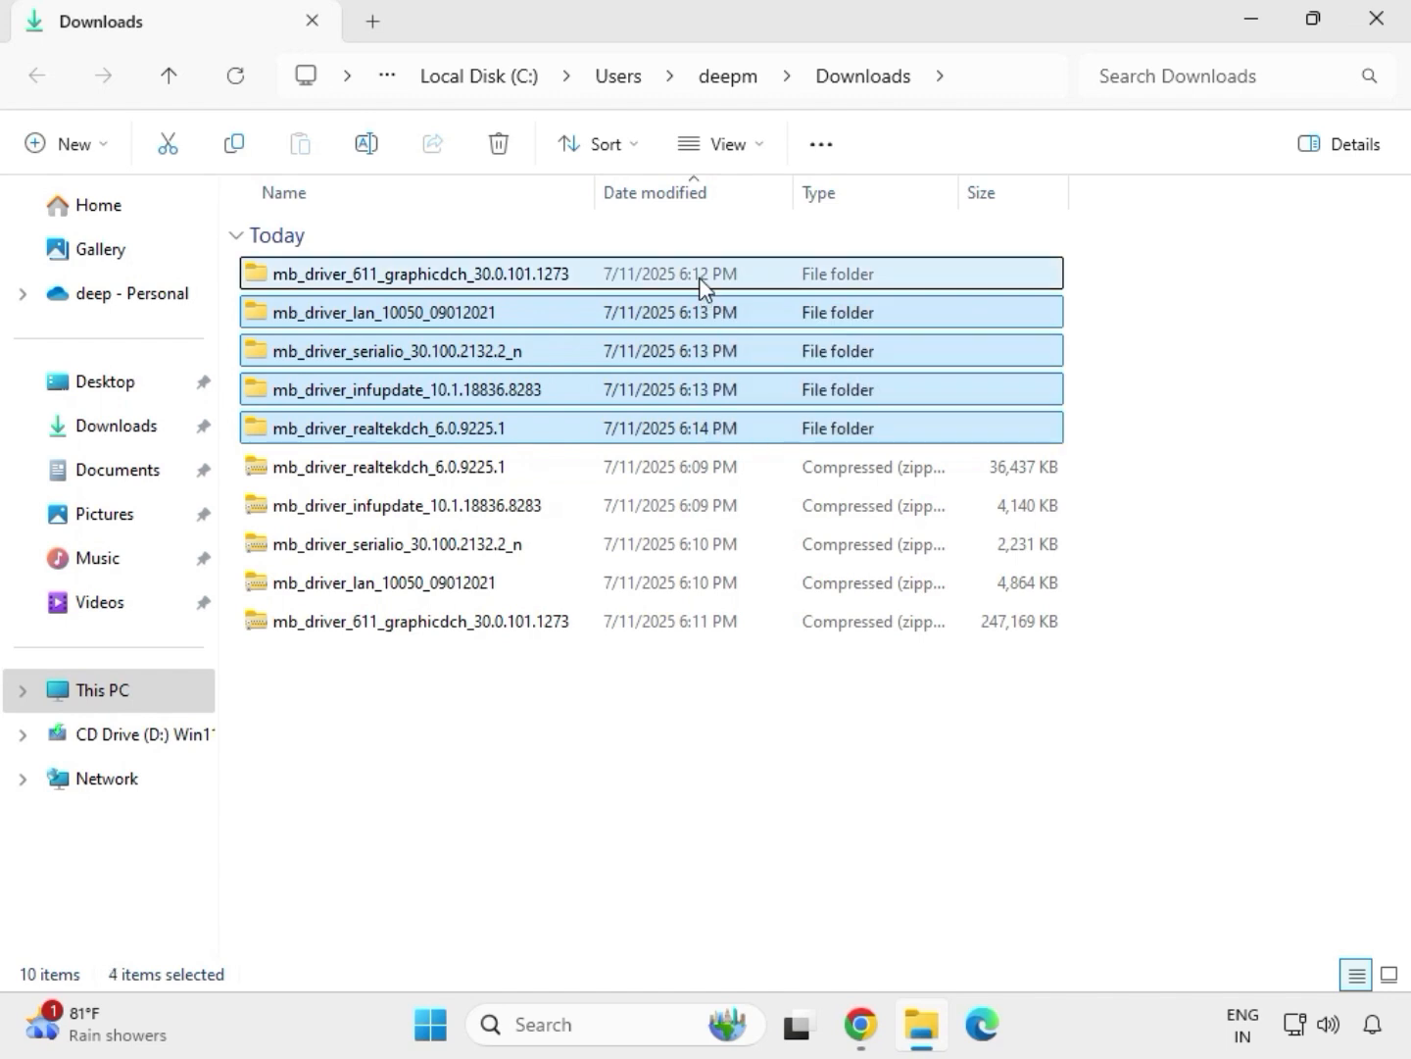
left_click(414, 284)
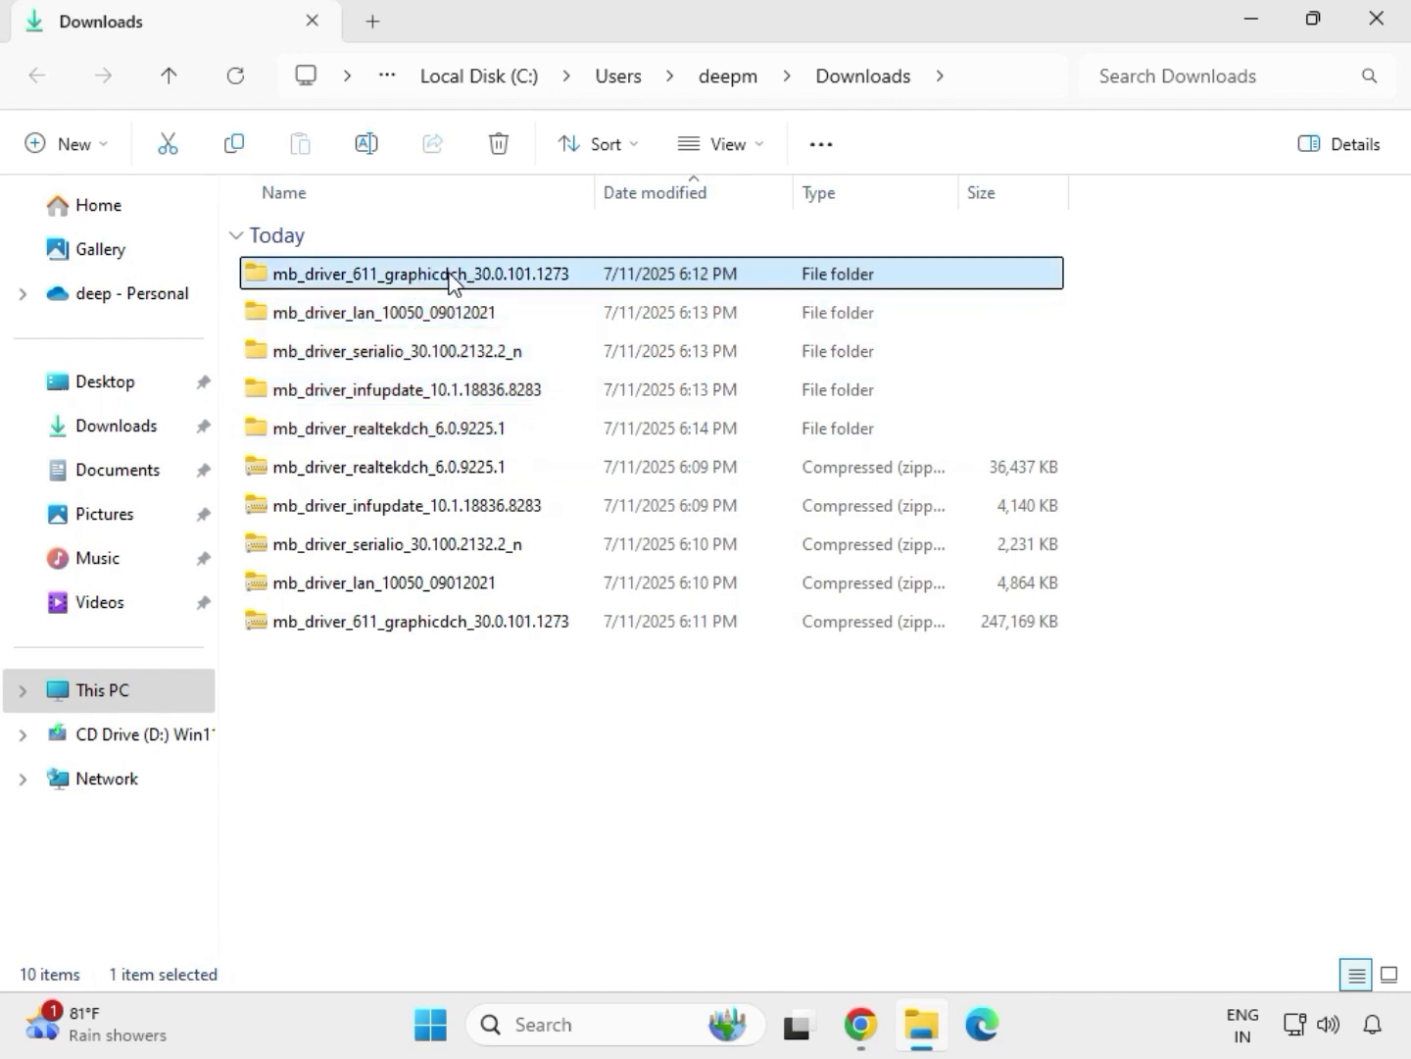
double_click(454, 283)
left_click(391, 279)
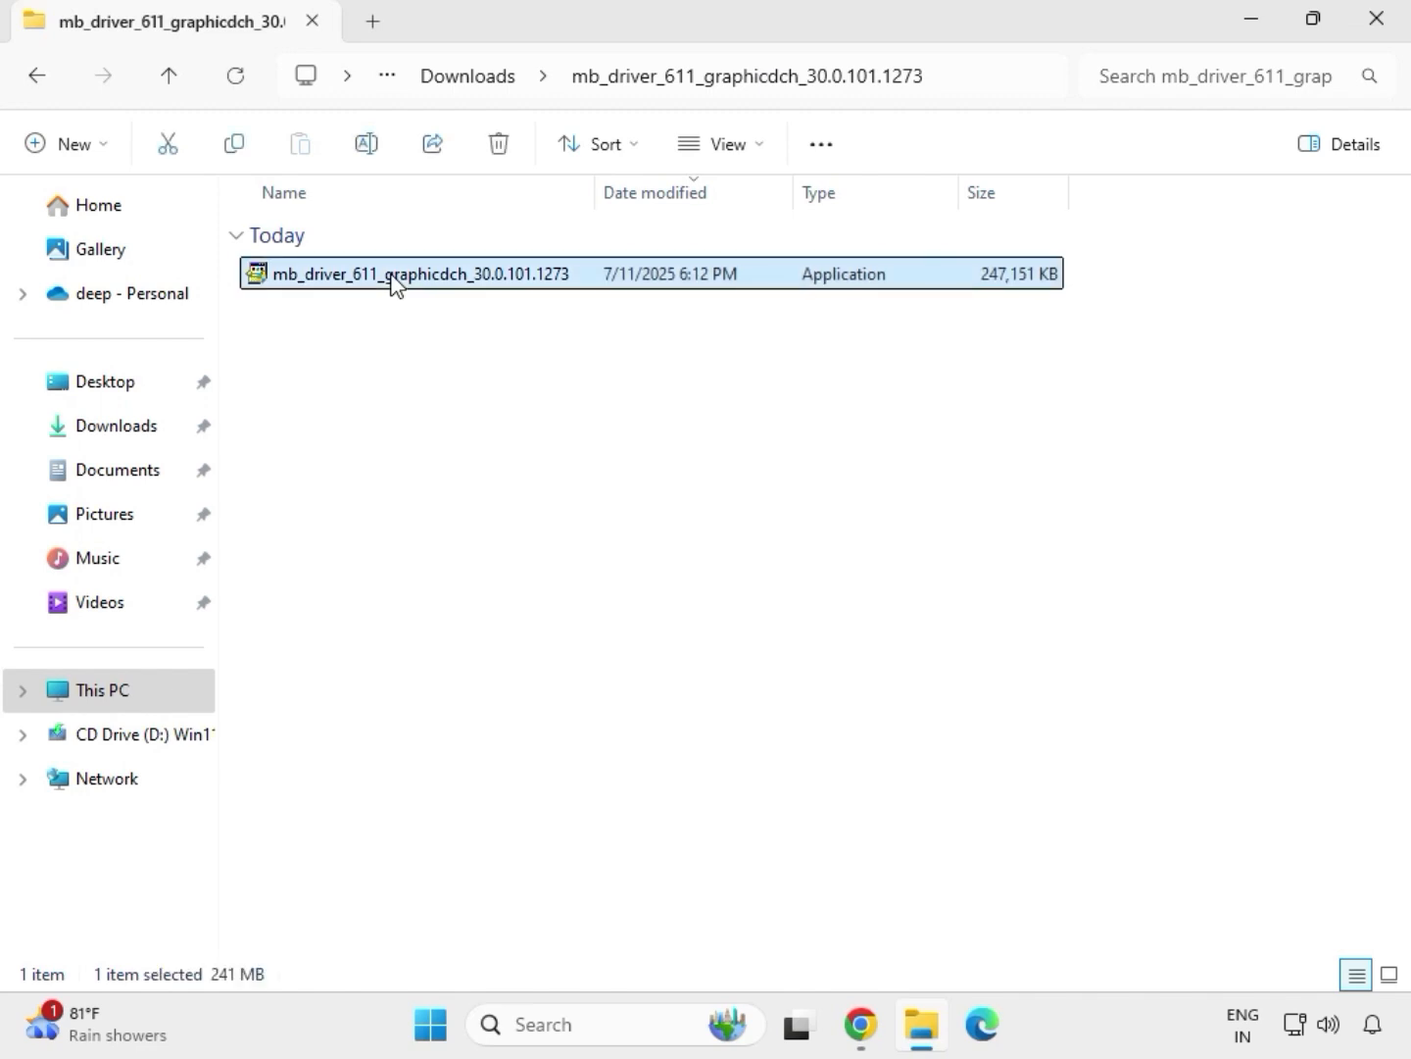
right_click(392, 287)
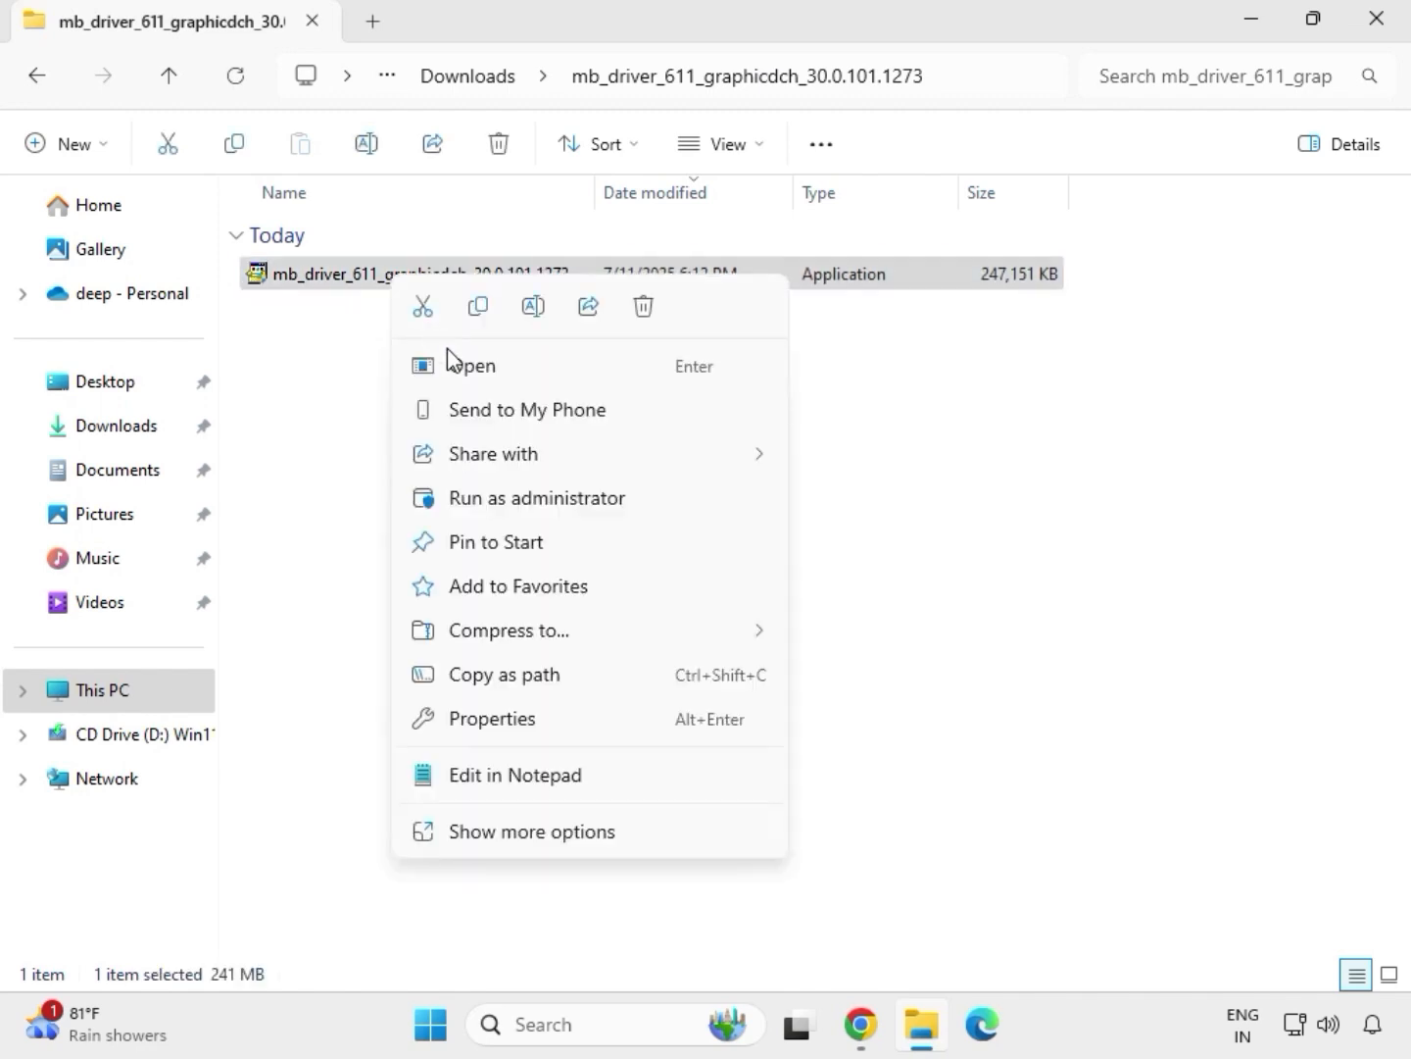
left_click(516, 501)
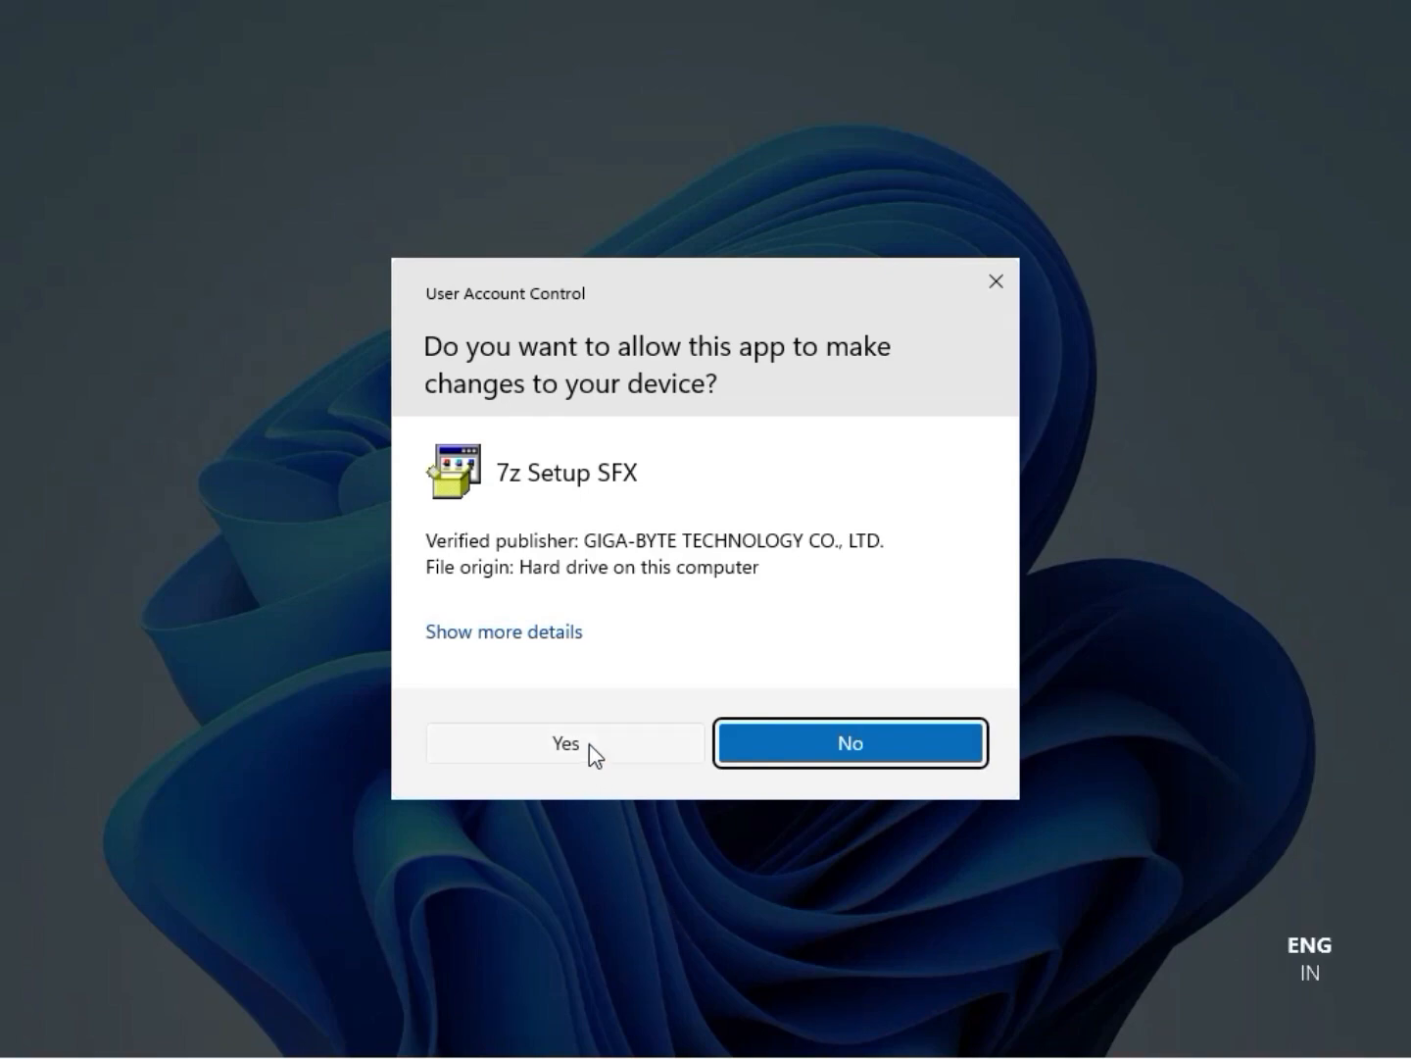
left_click(568, 743)
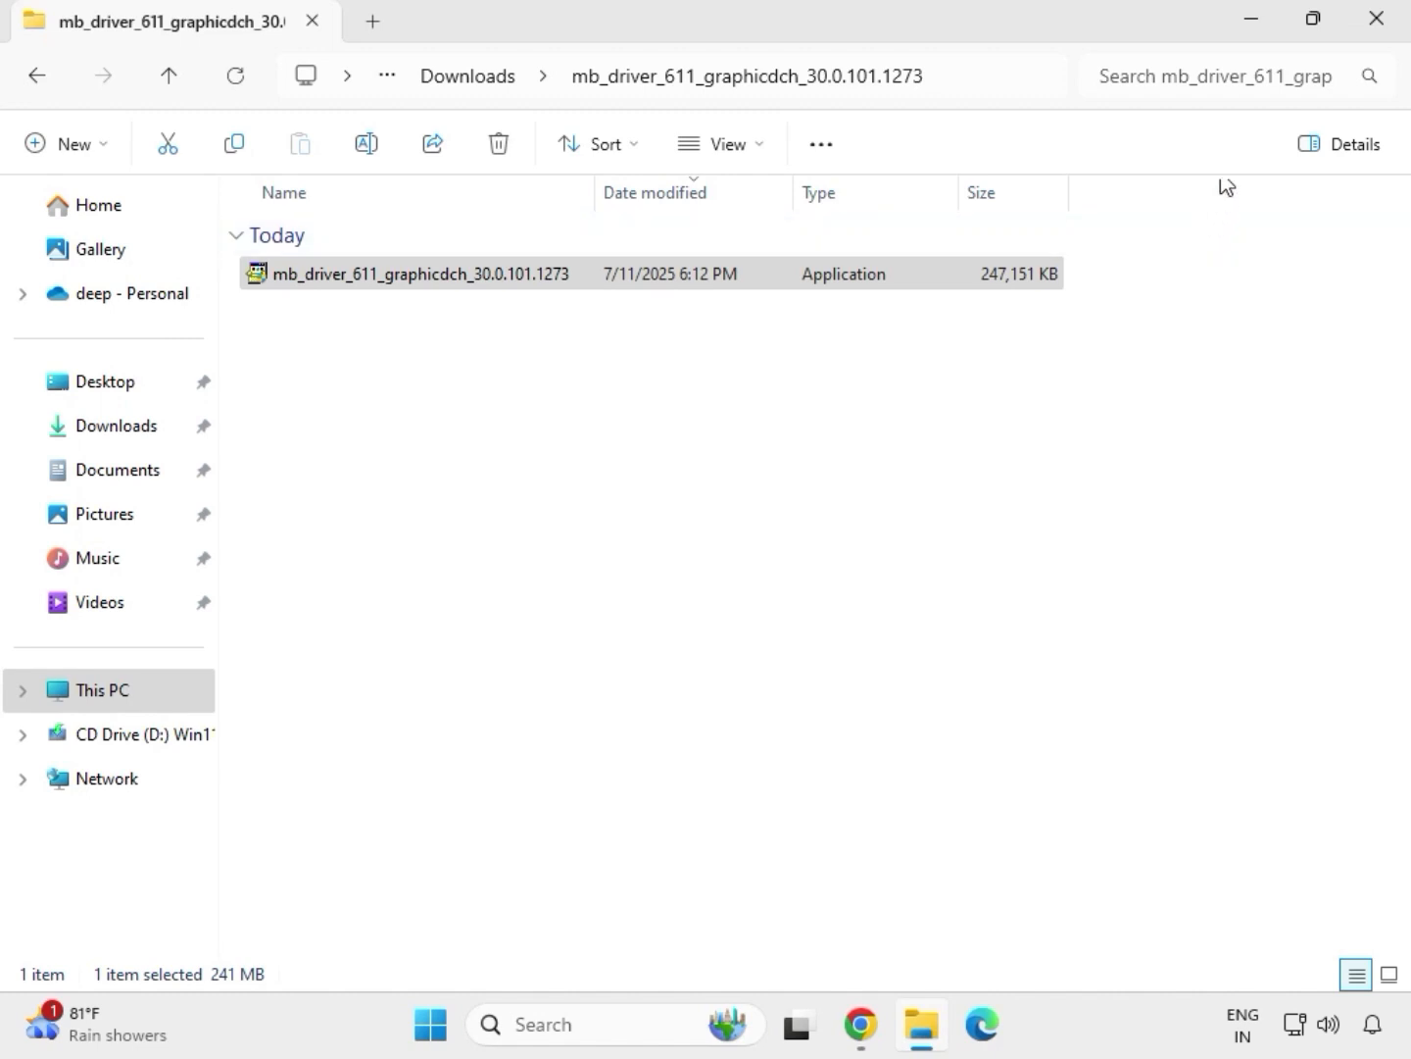
Close the graphics driver folder window and reopen the Downloads folder in a new File Explorer window
left_click(1394, 36)
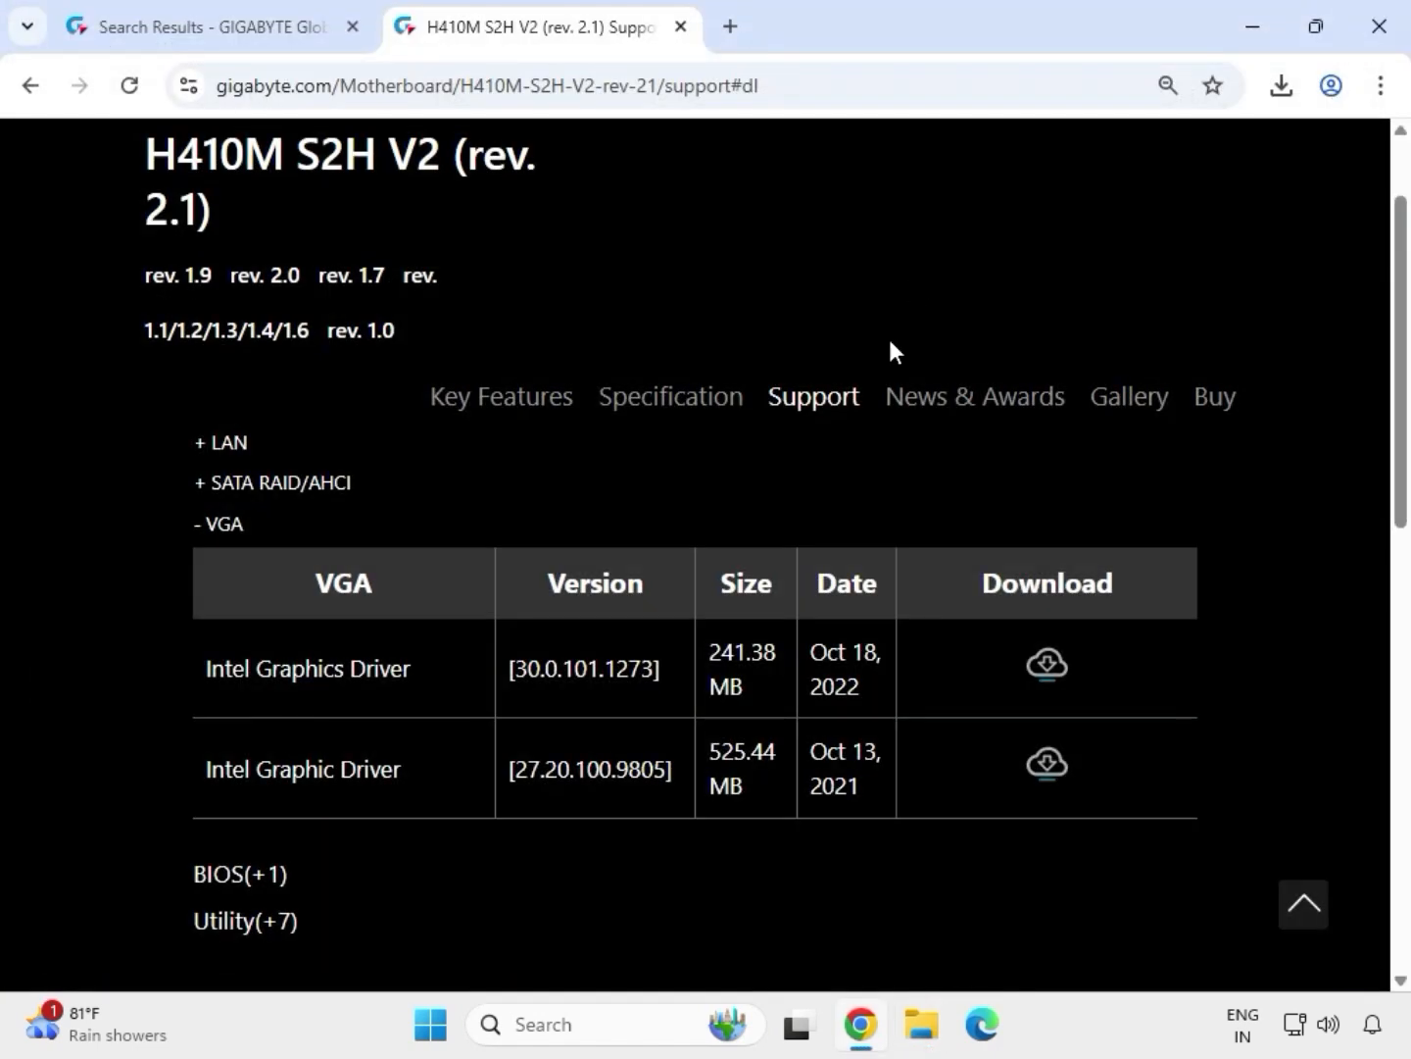
left_click(927, 1044)
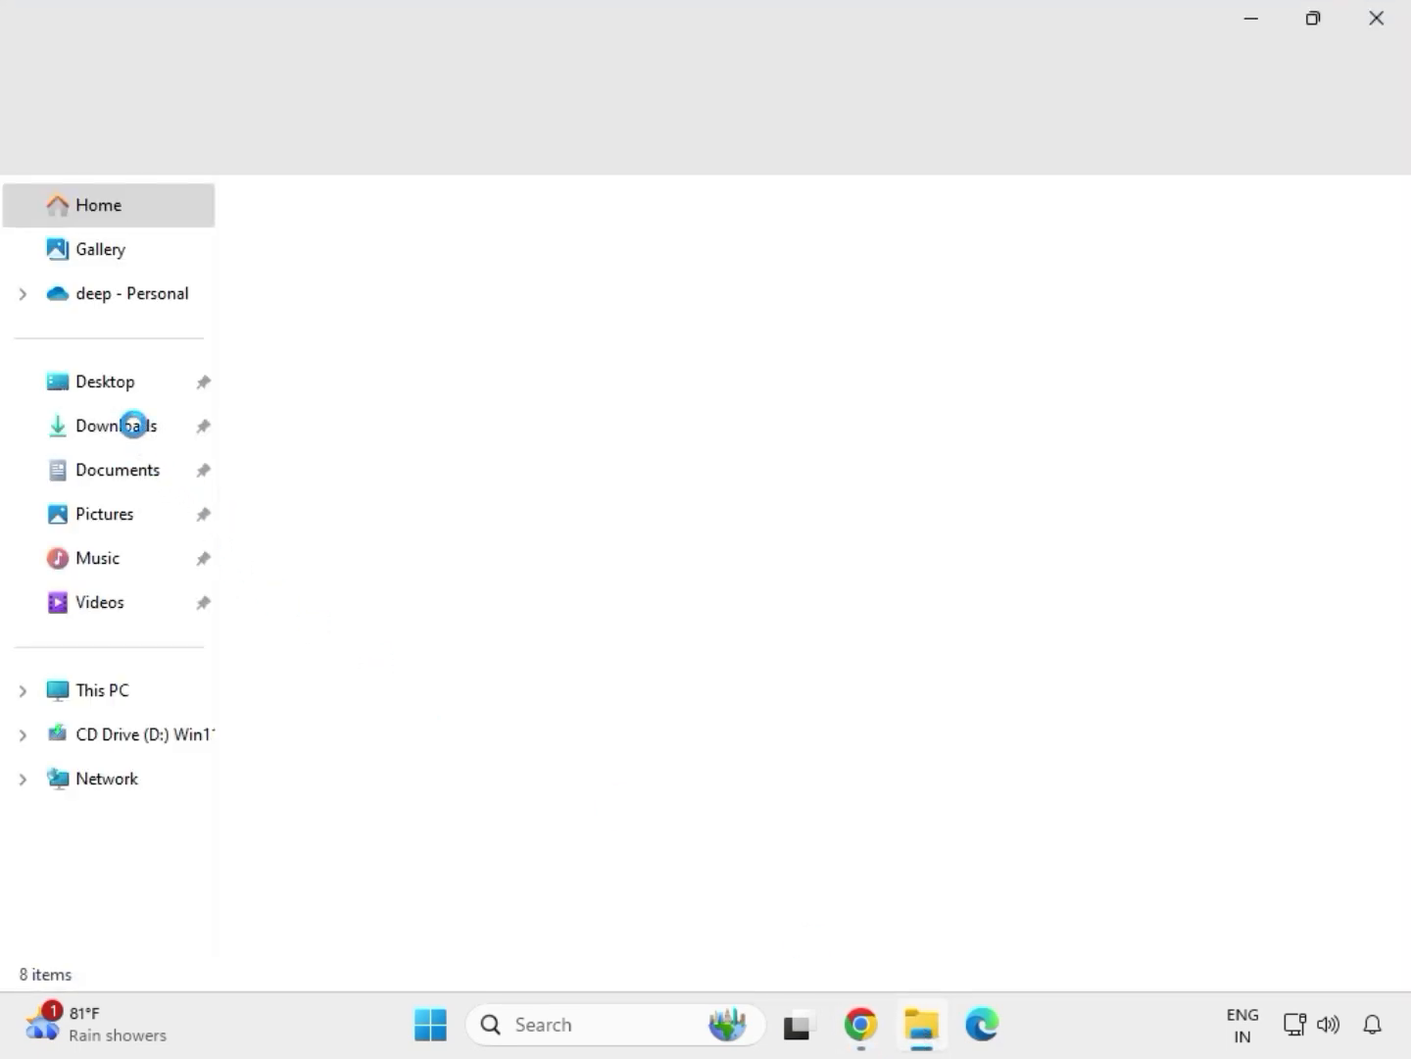
left_click(132, 431)
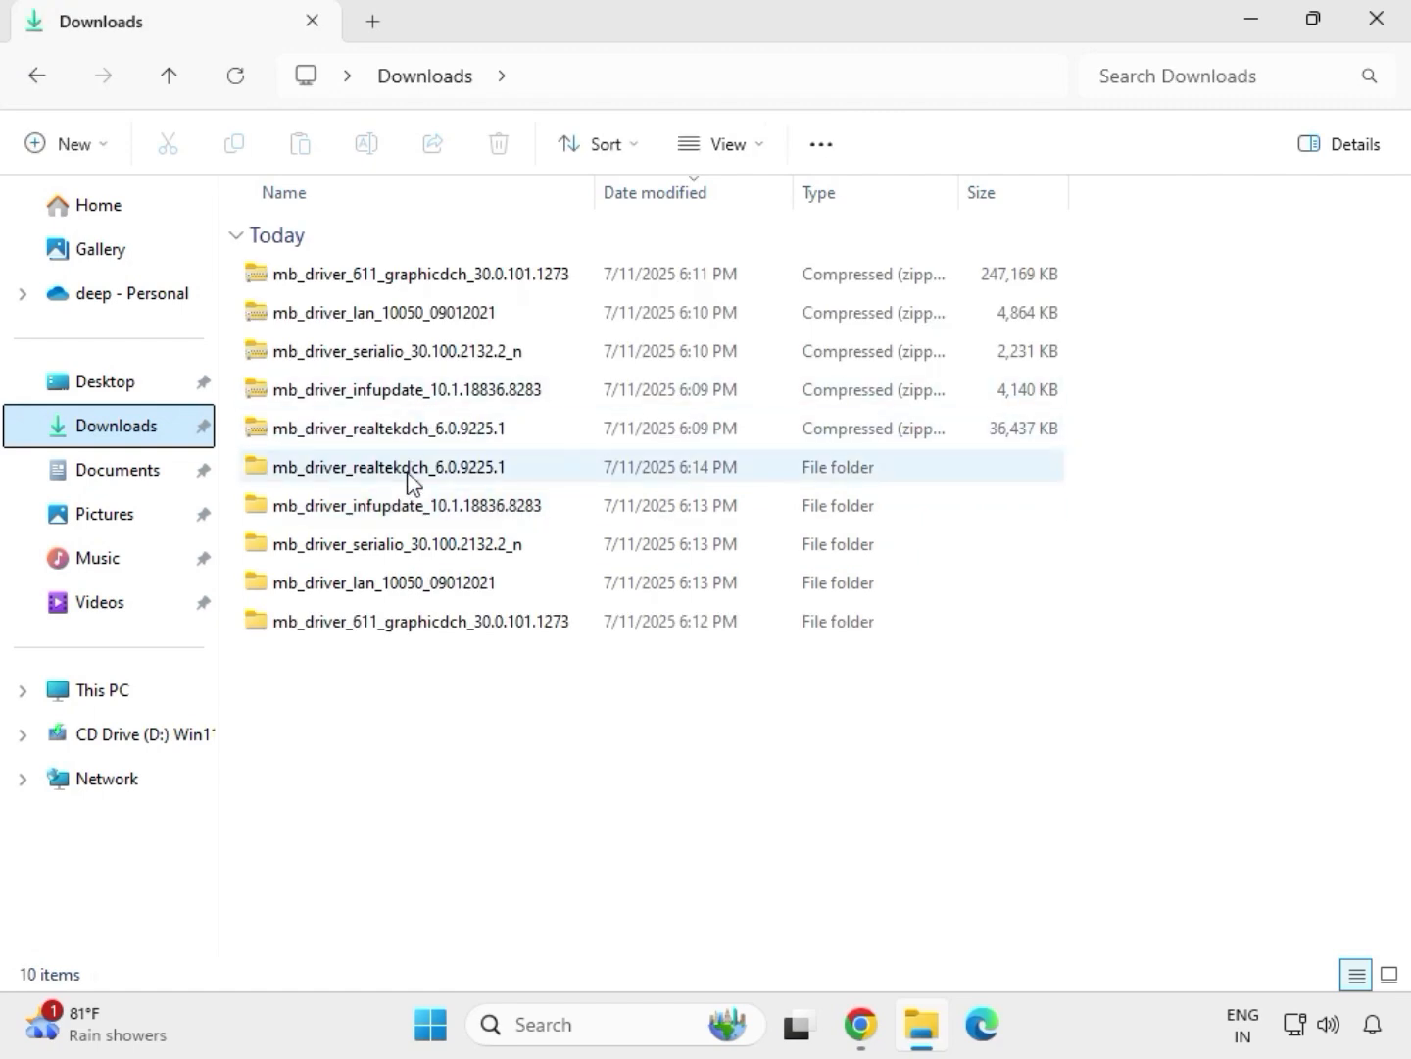
Run the Install_Win10_10050_09012021 application from the extracted mb_driver_lan_10050_09012021 folder and allow it to make changes to the device
left_click(402, 468)
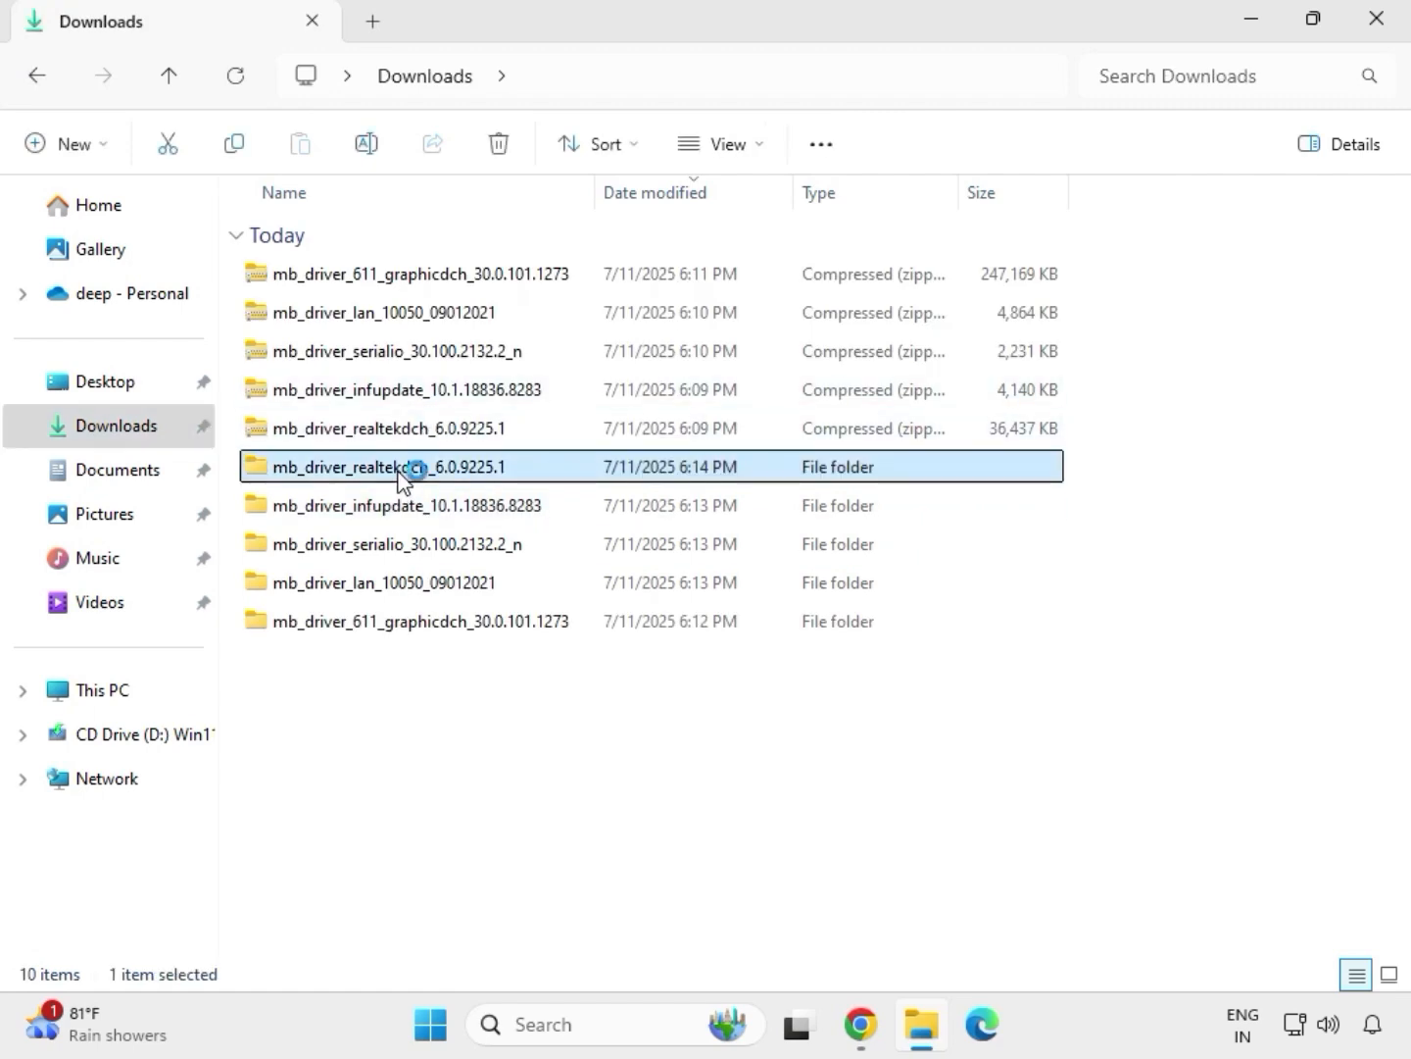
left_click(457, 627)
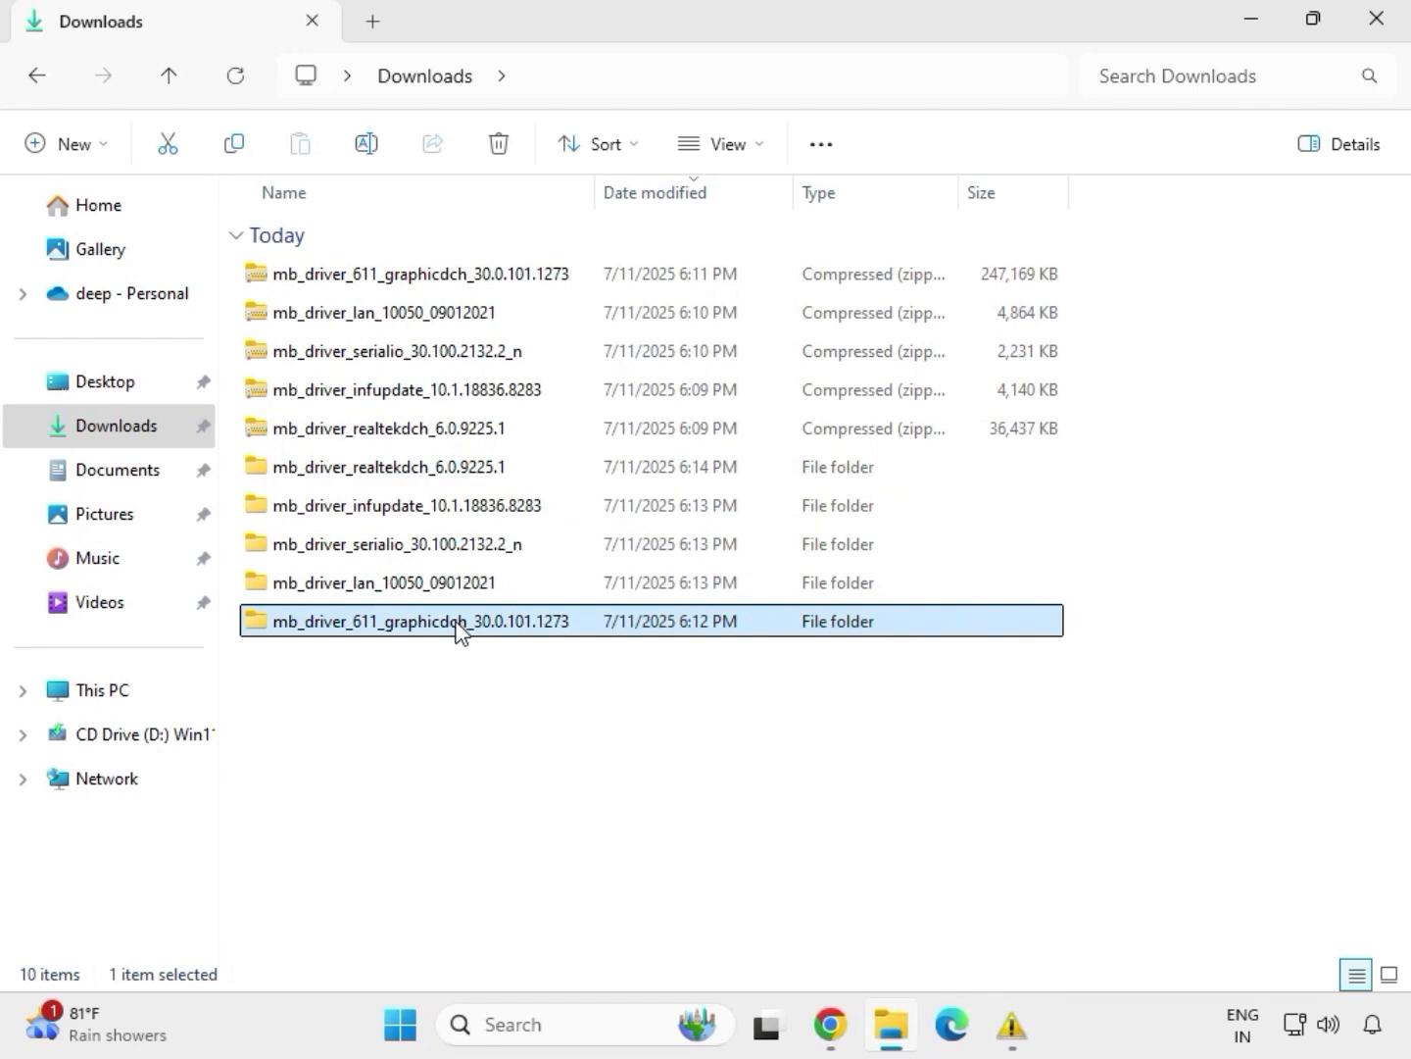
left_click(441, 587)
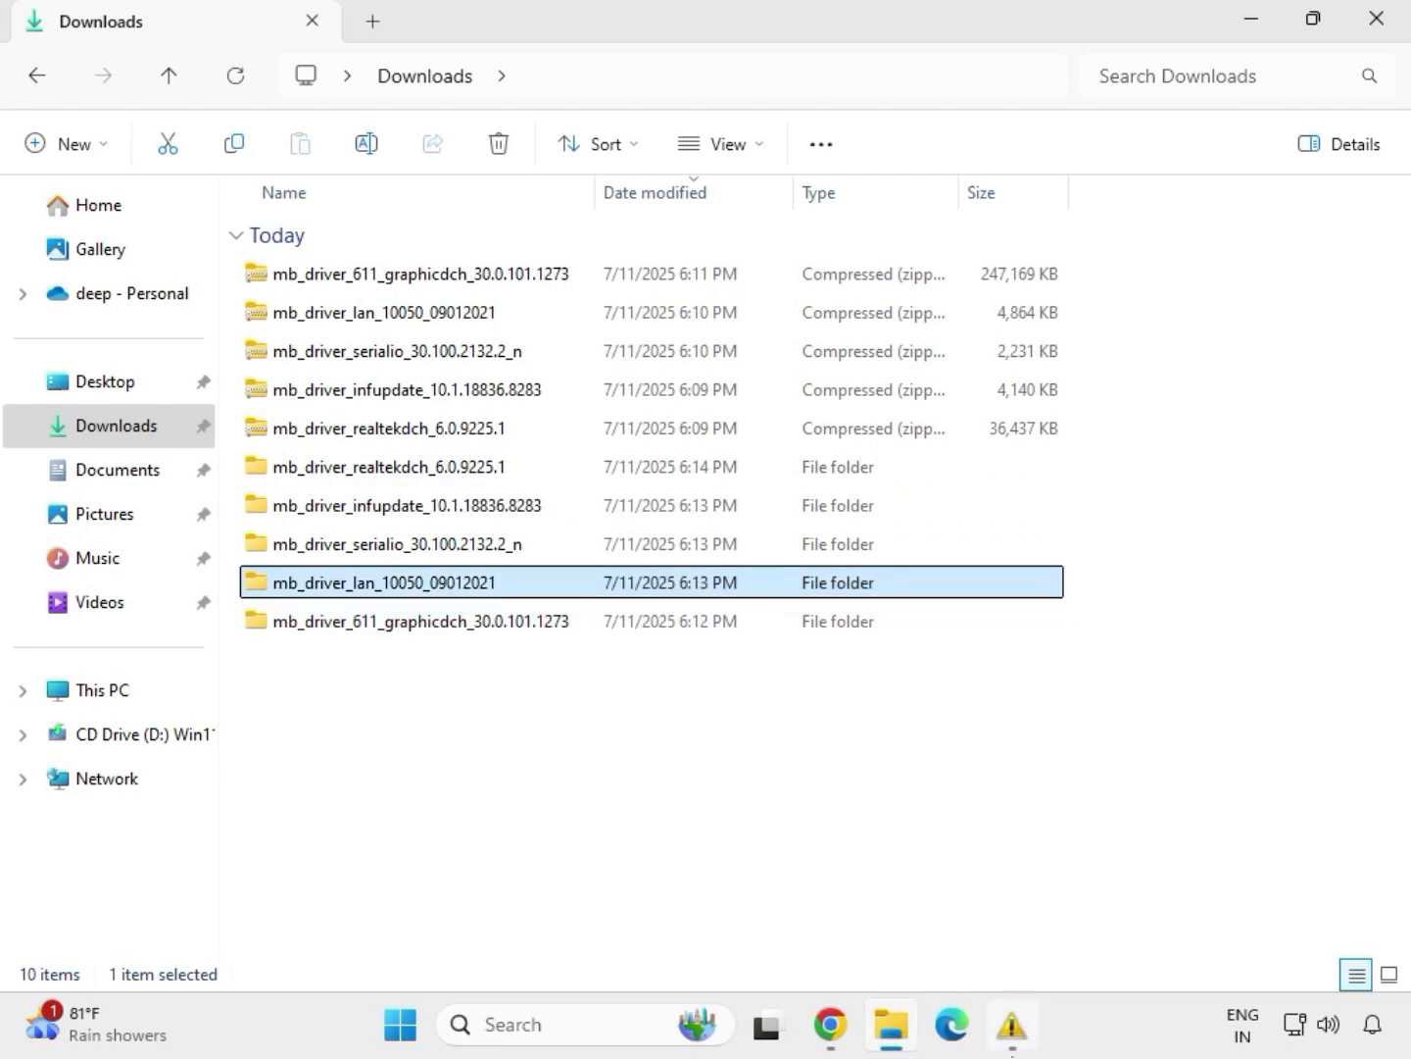
double_click(442, 587)
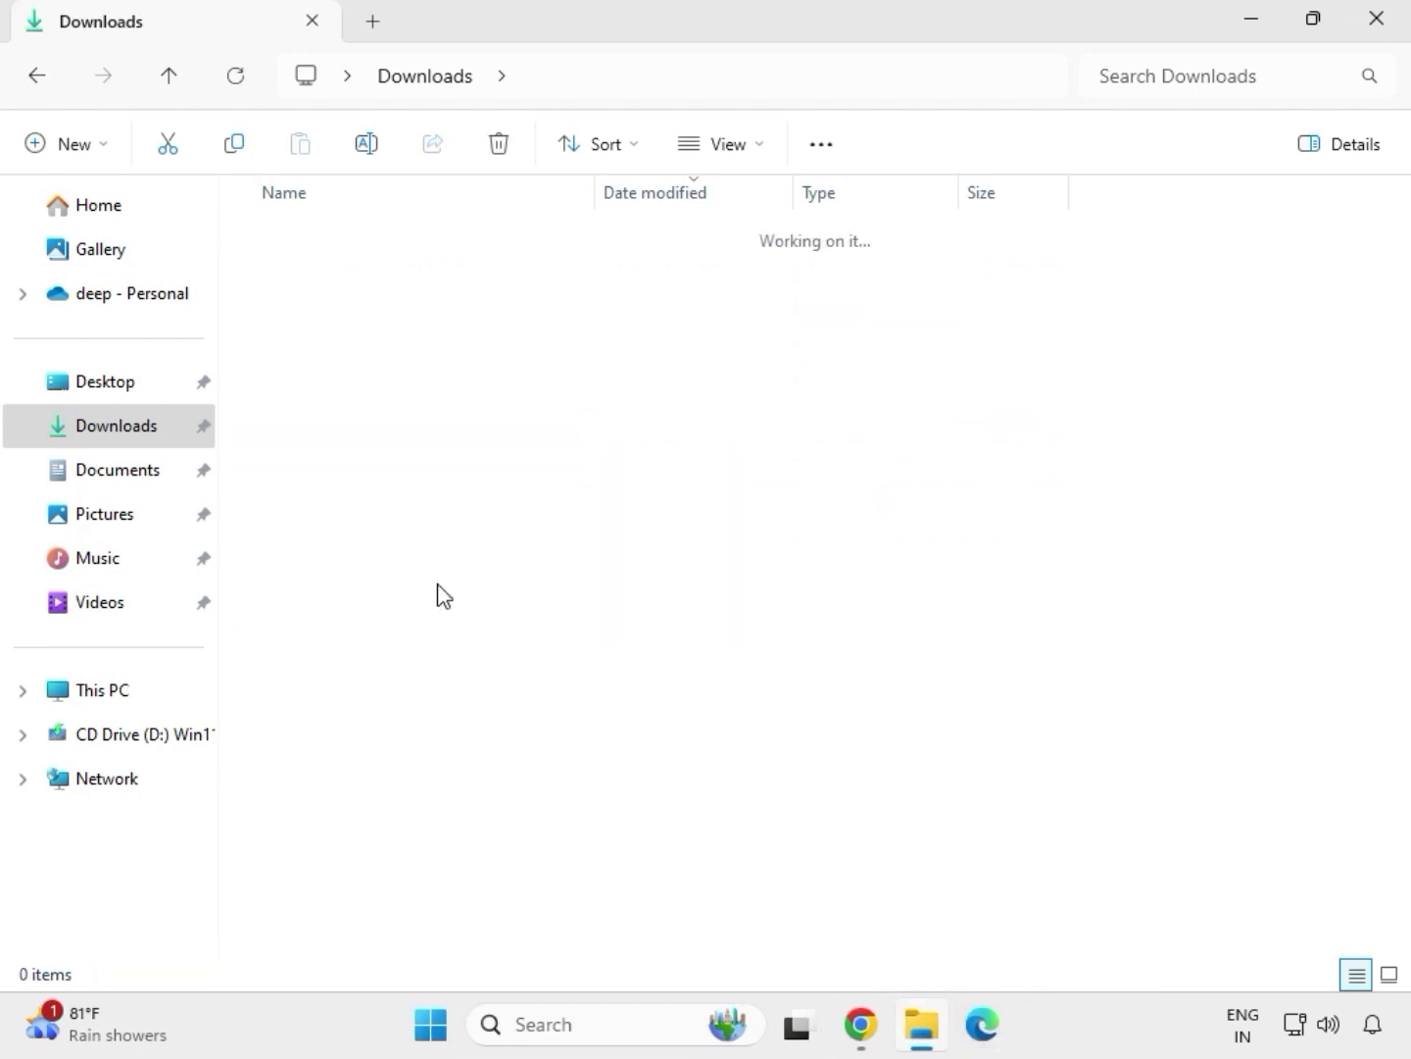
double_click(351, 279)
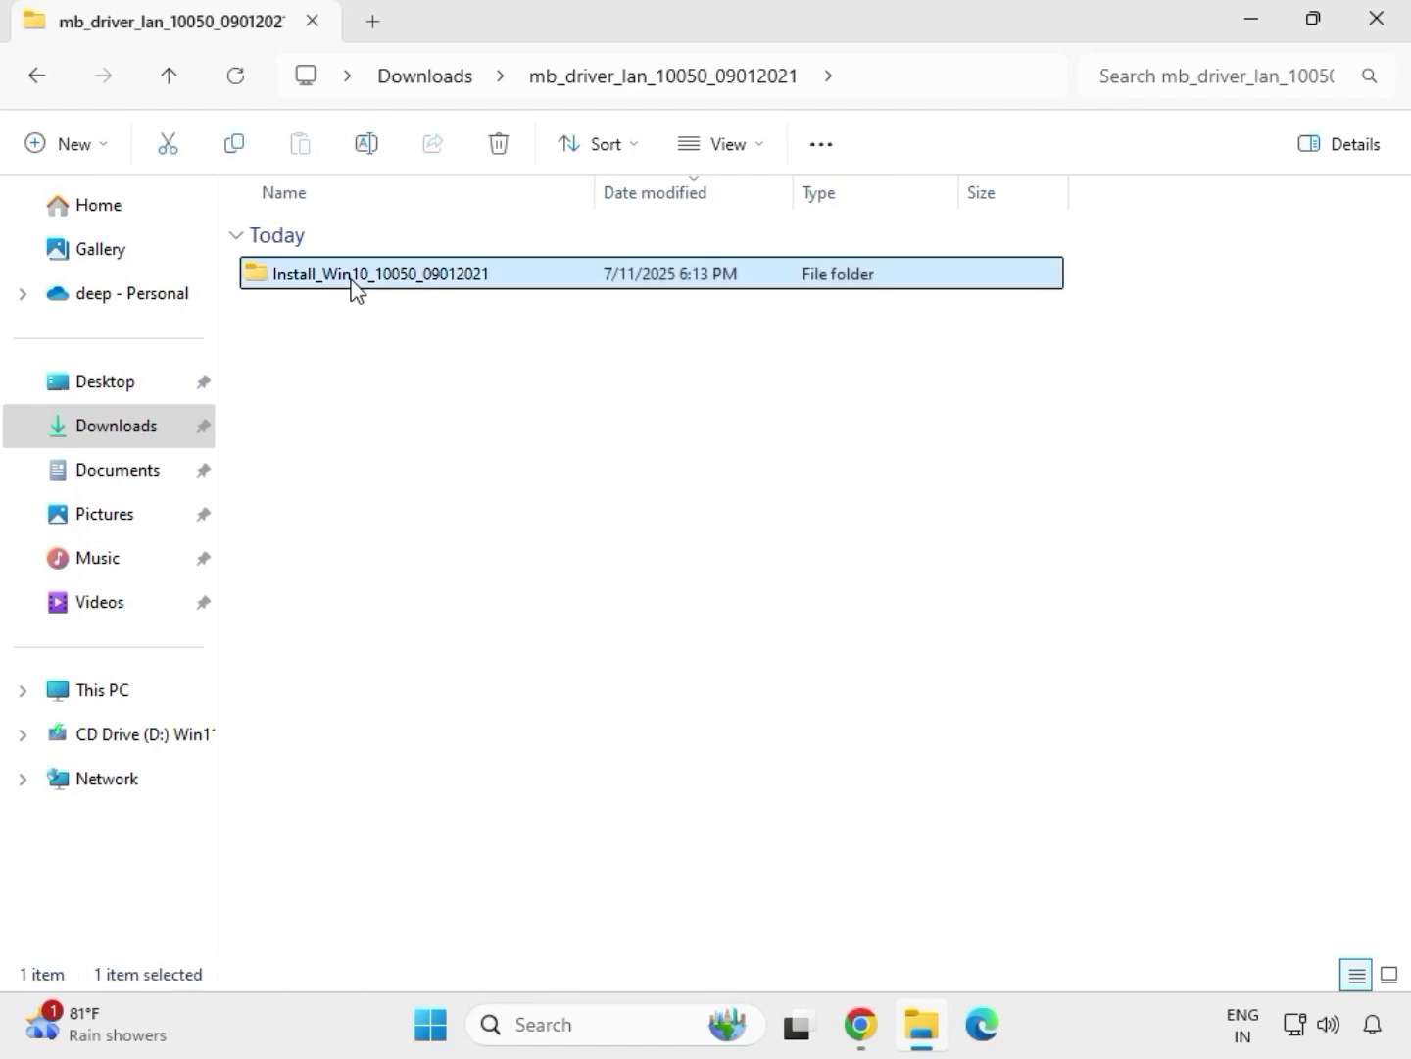
double_click(351, 280)
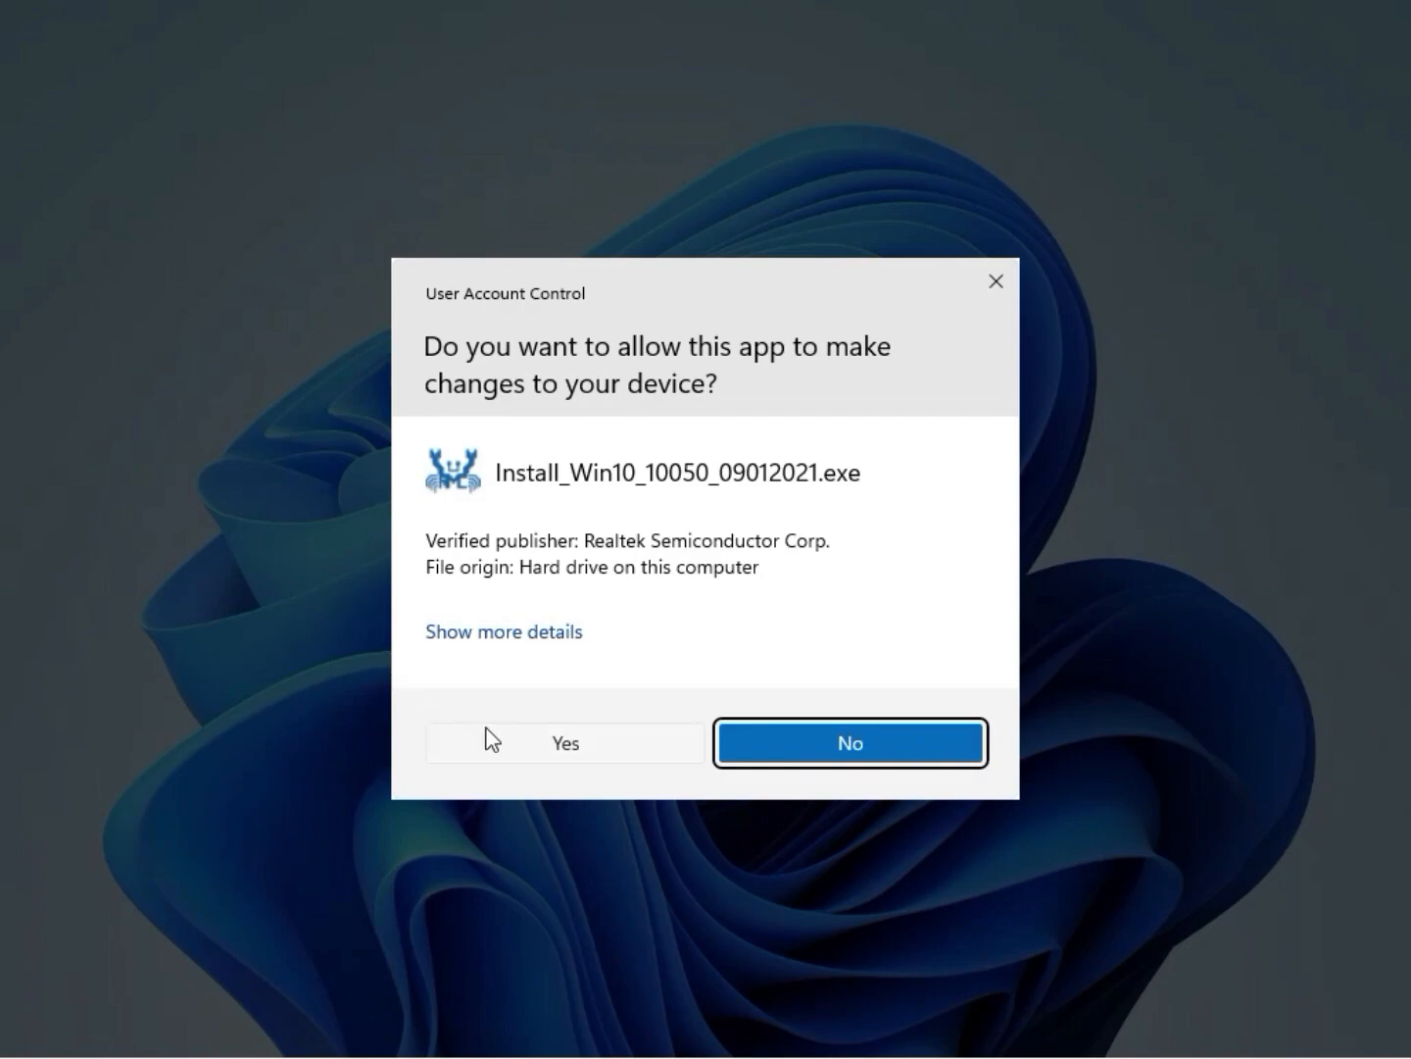
left_click(552, 746)
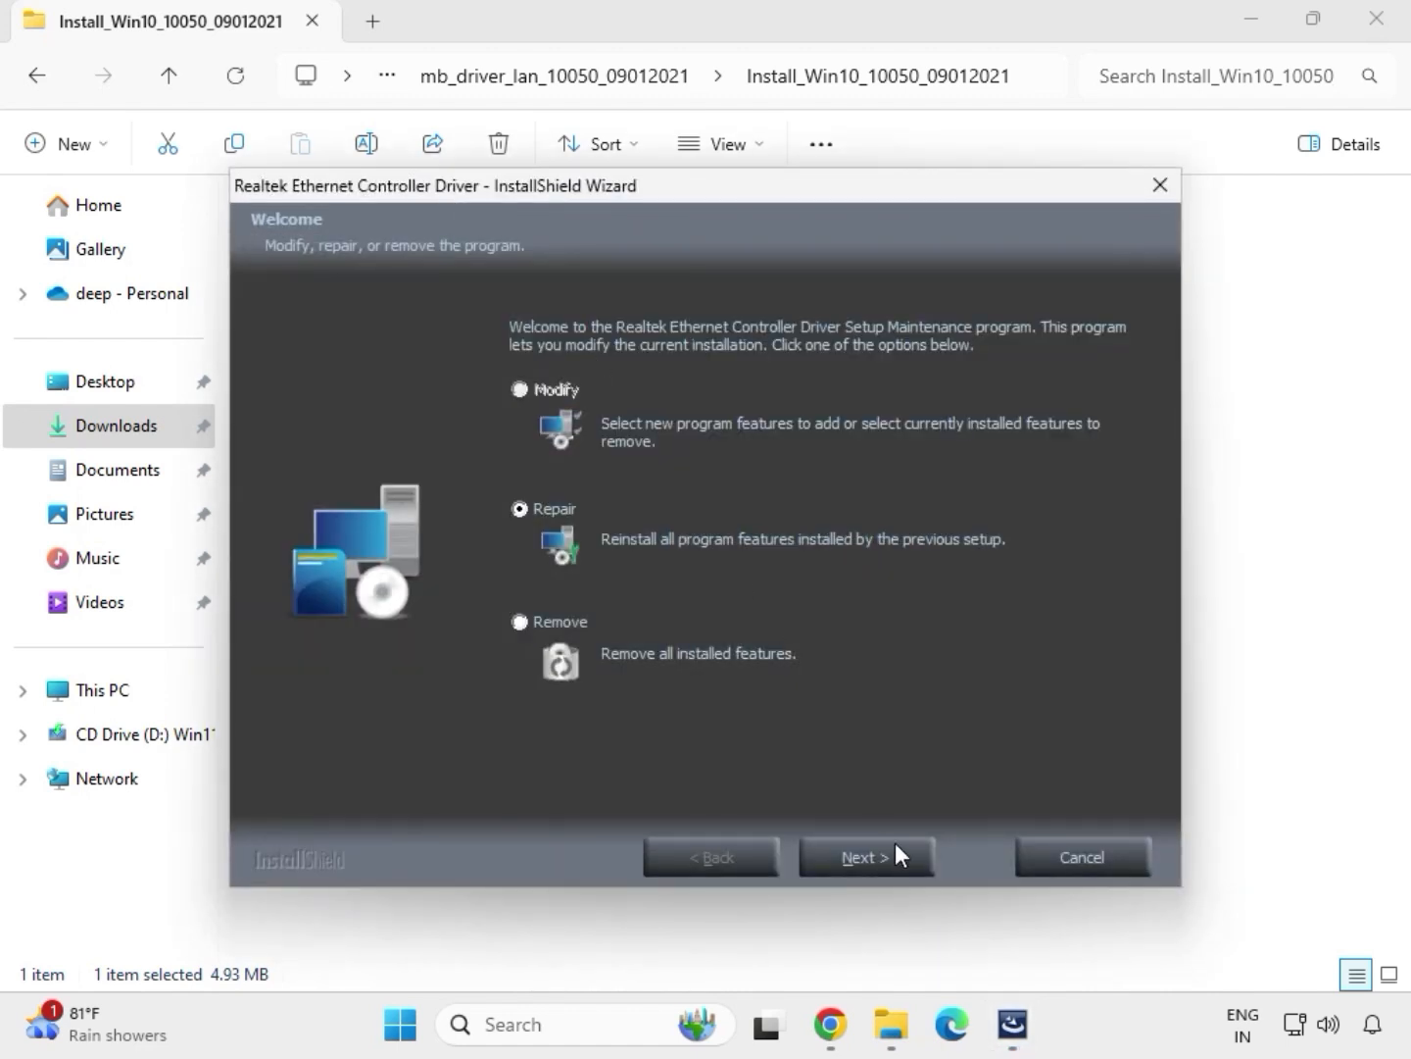
Complete the Realtek Ethernet Controller Driver wizard with the Repair option and return to the Downloads folder
left_click(900, 860)
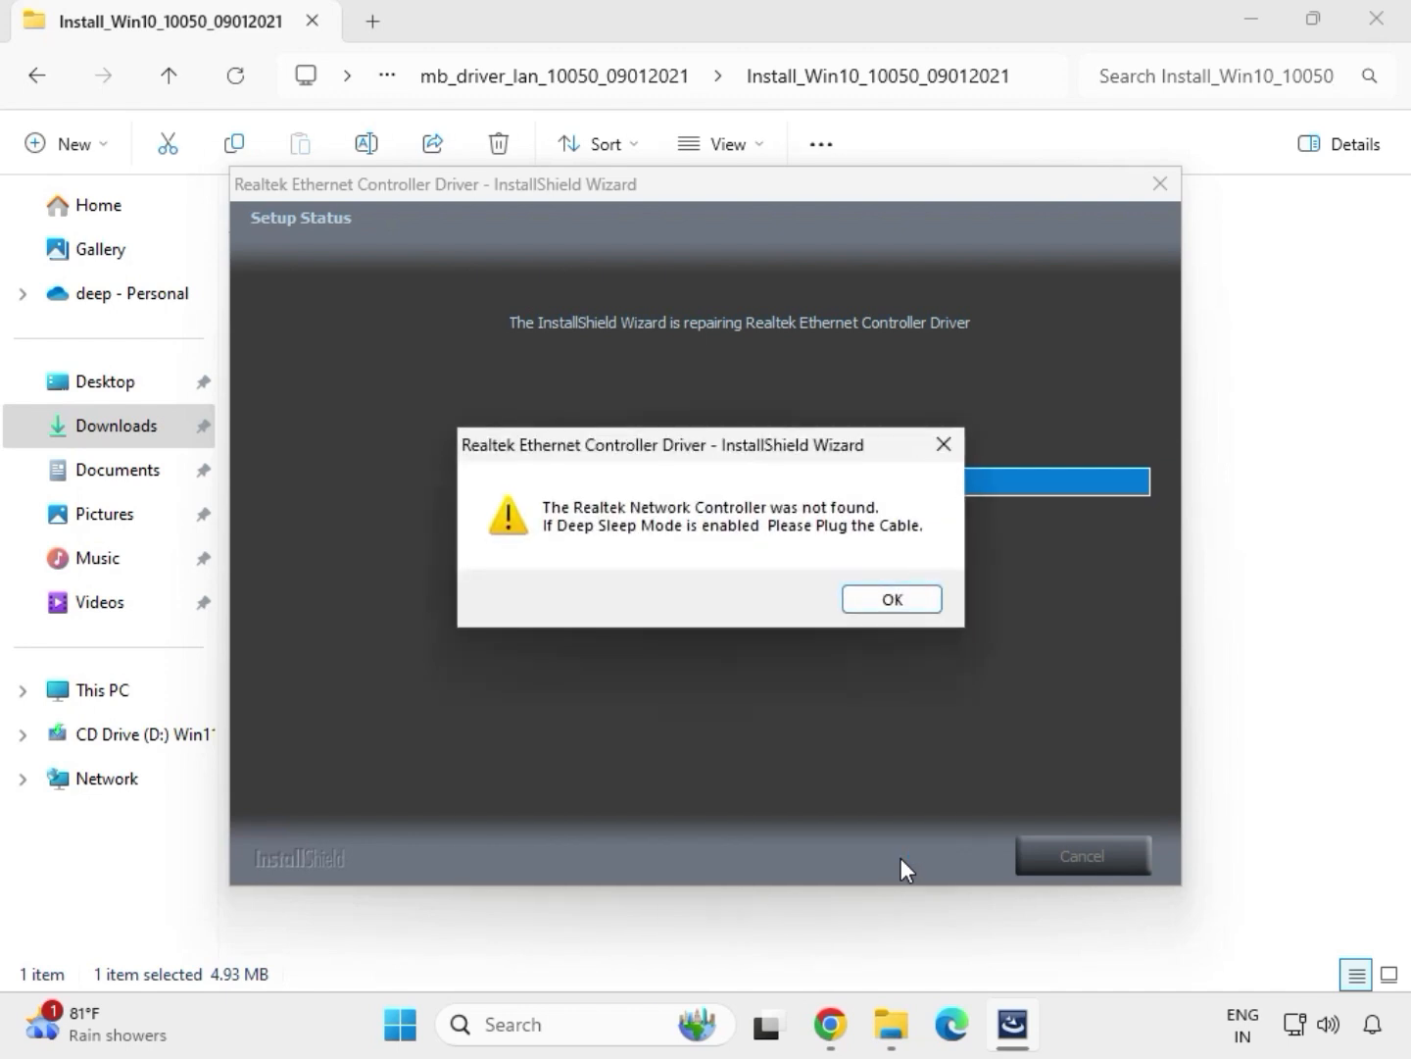
left_click(860, 594)
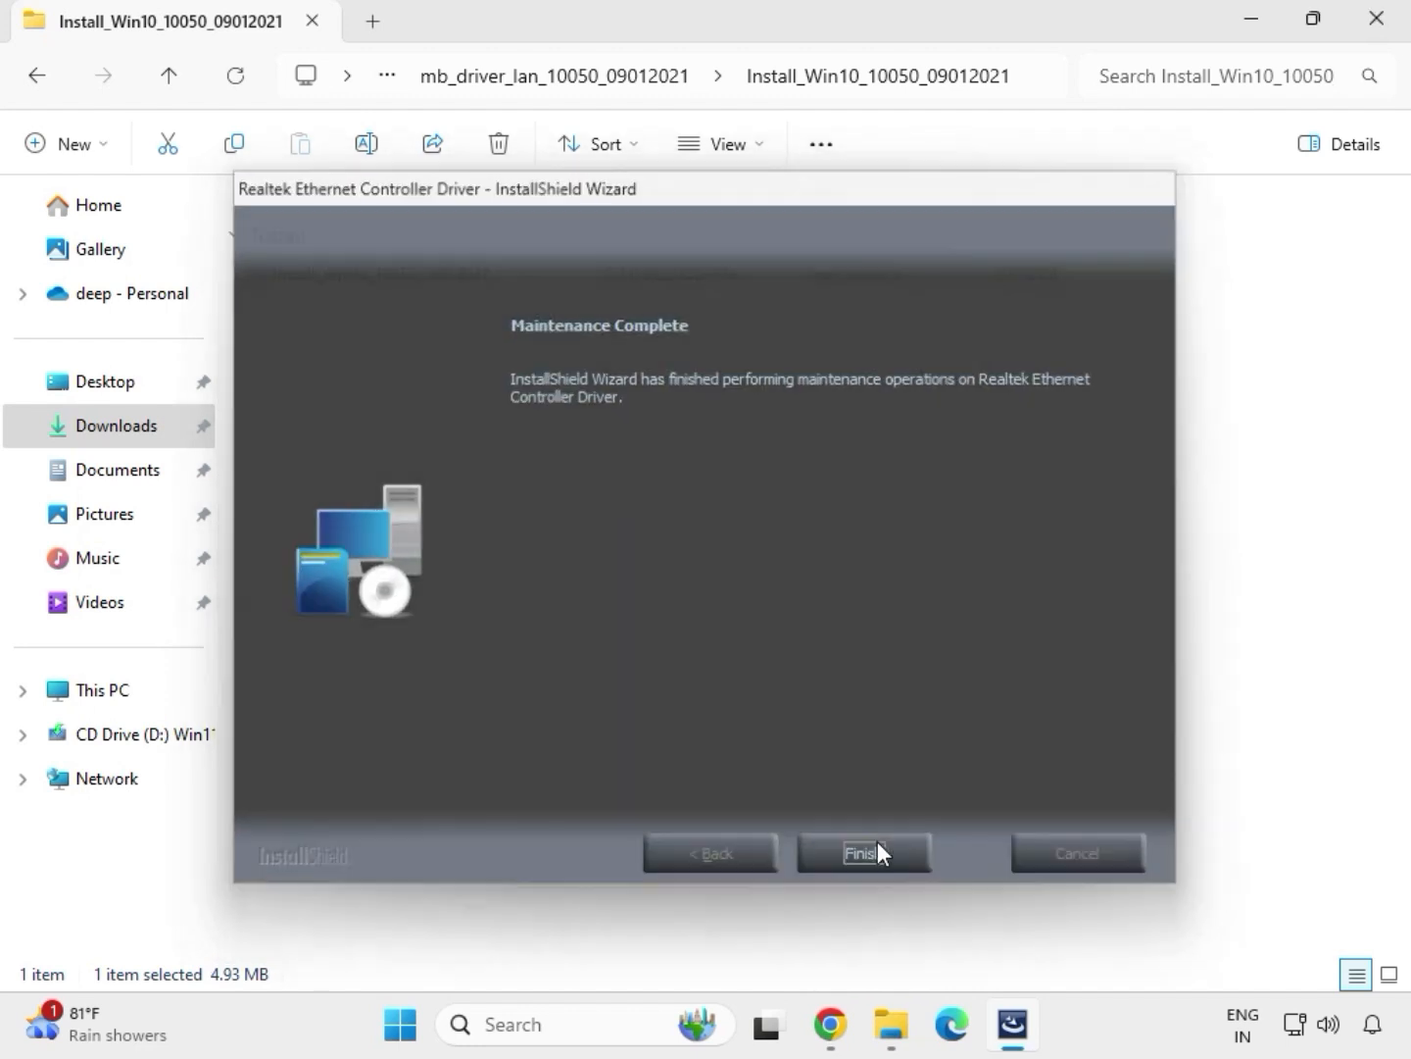
left_click(879, 845)
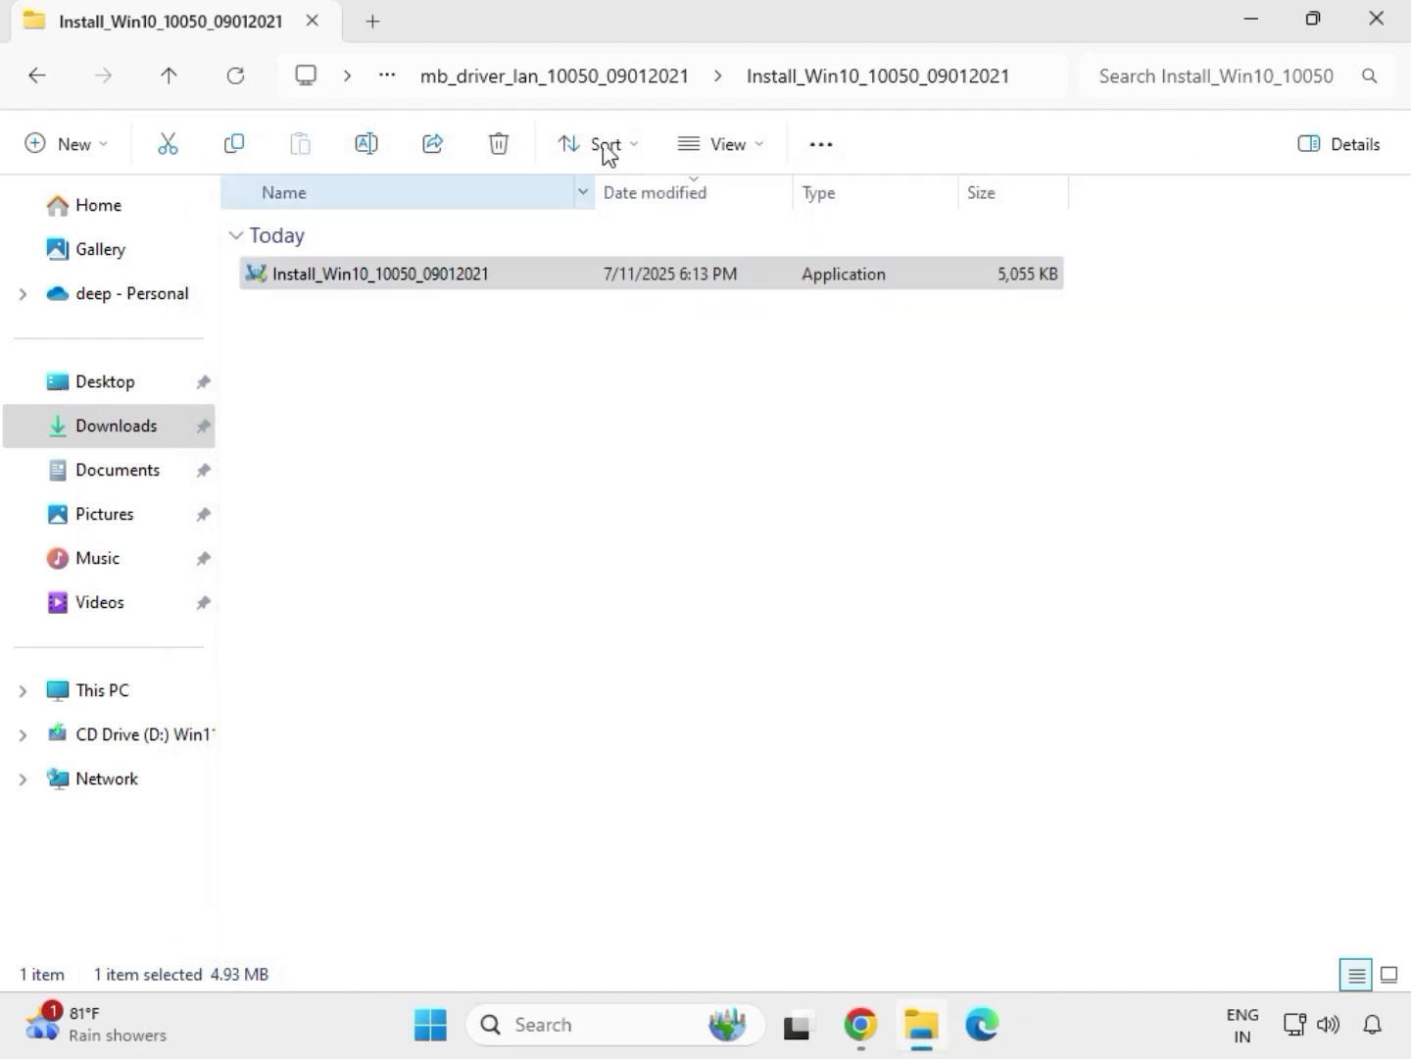
left_click(43, 84)
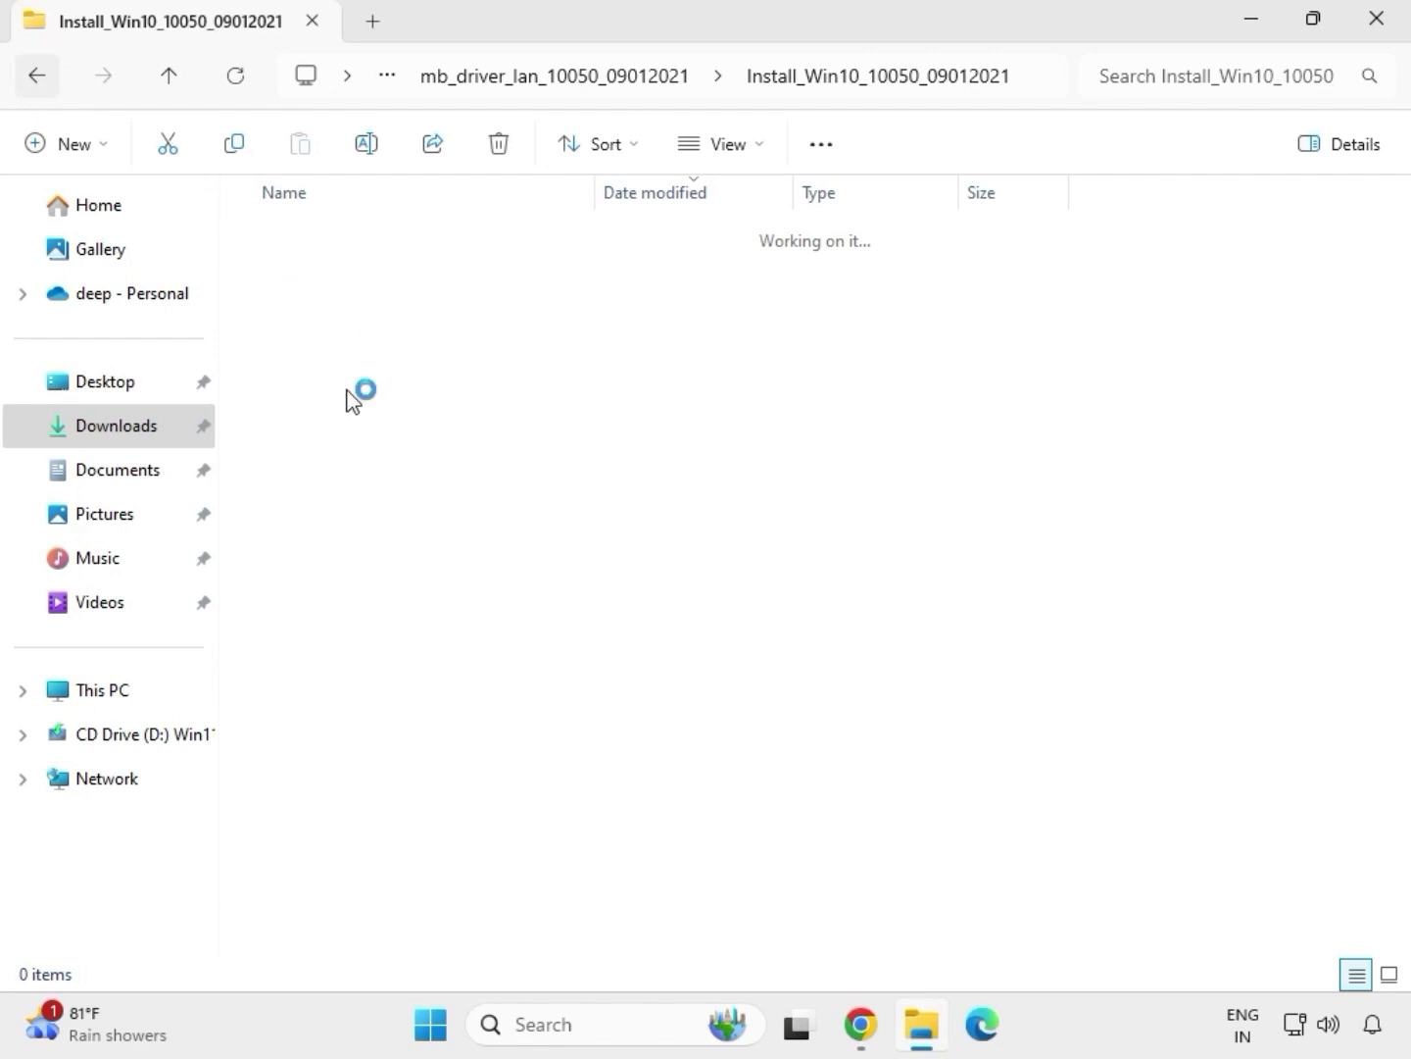
left_click(30, 78)
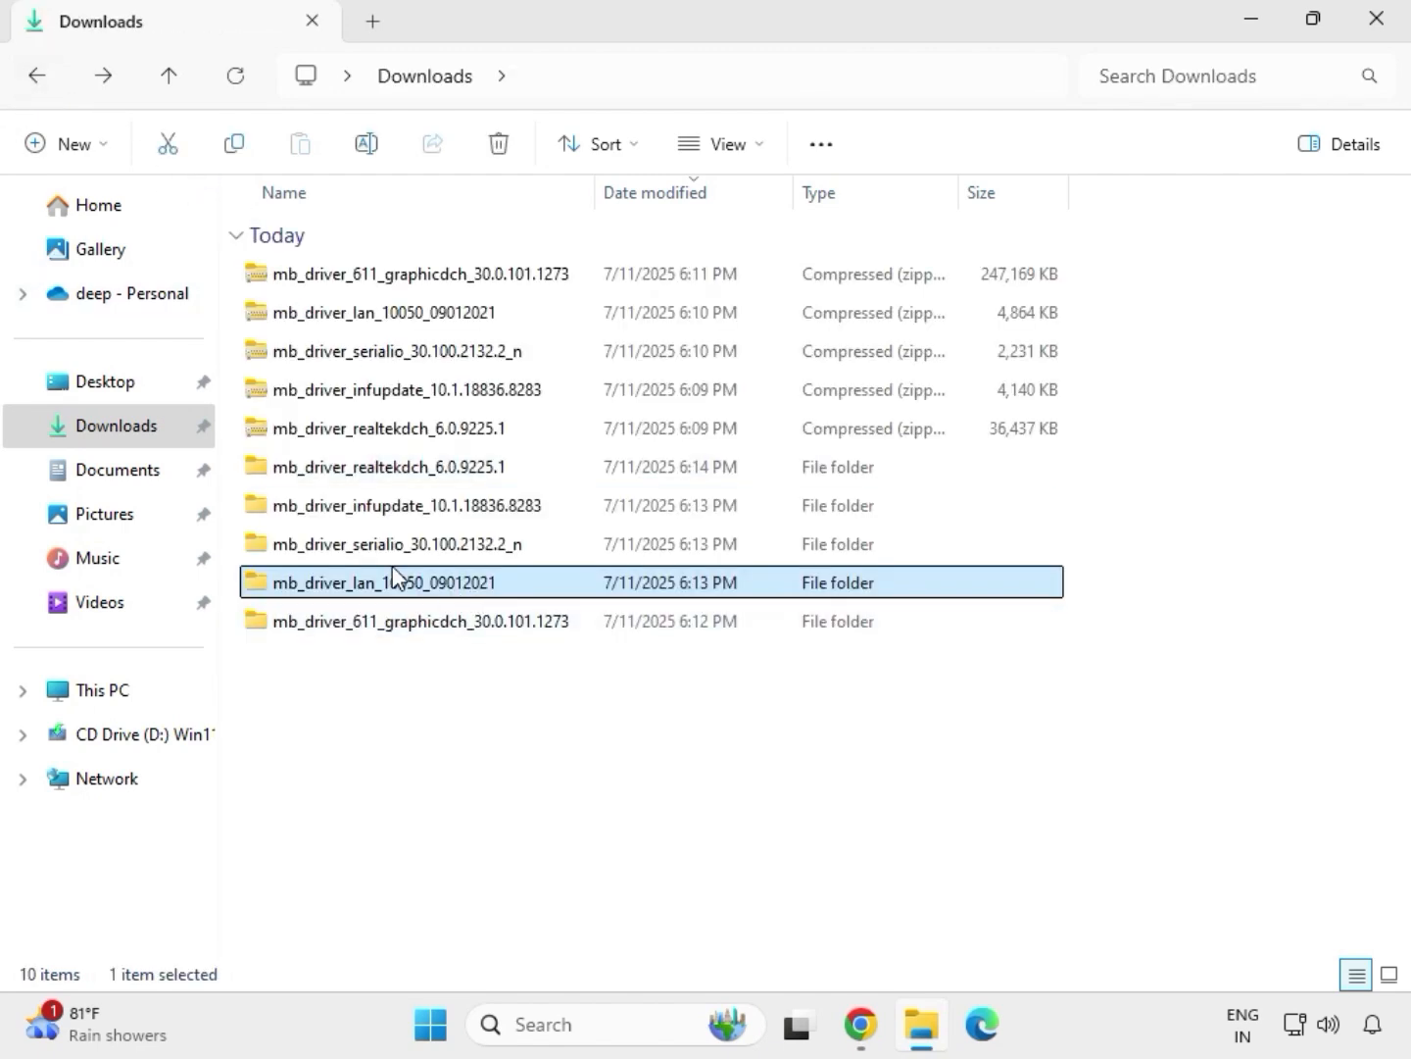
Run SetupSerialIO from the extracted mb_driver_serialio_30.100.2132.2_n folder as administrator and allow it to make changes to the device
double_click(395, 545)
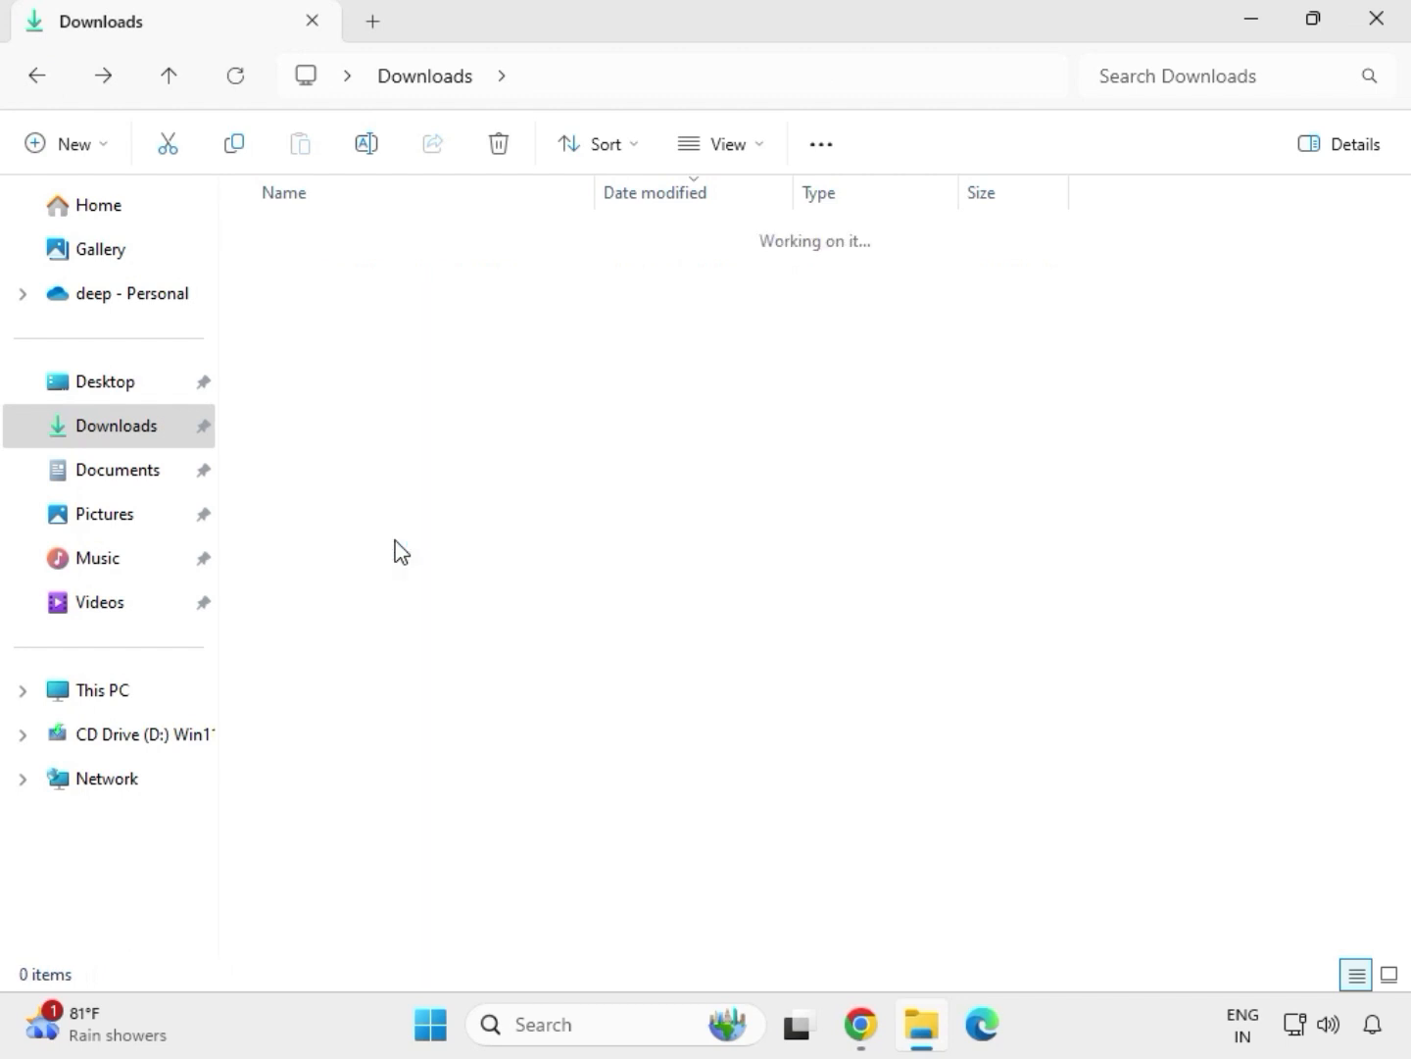
double_click(421, 276)
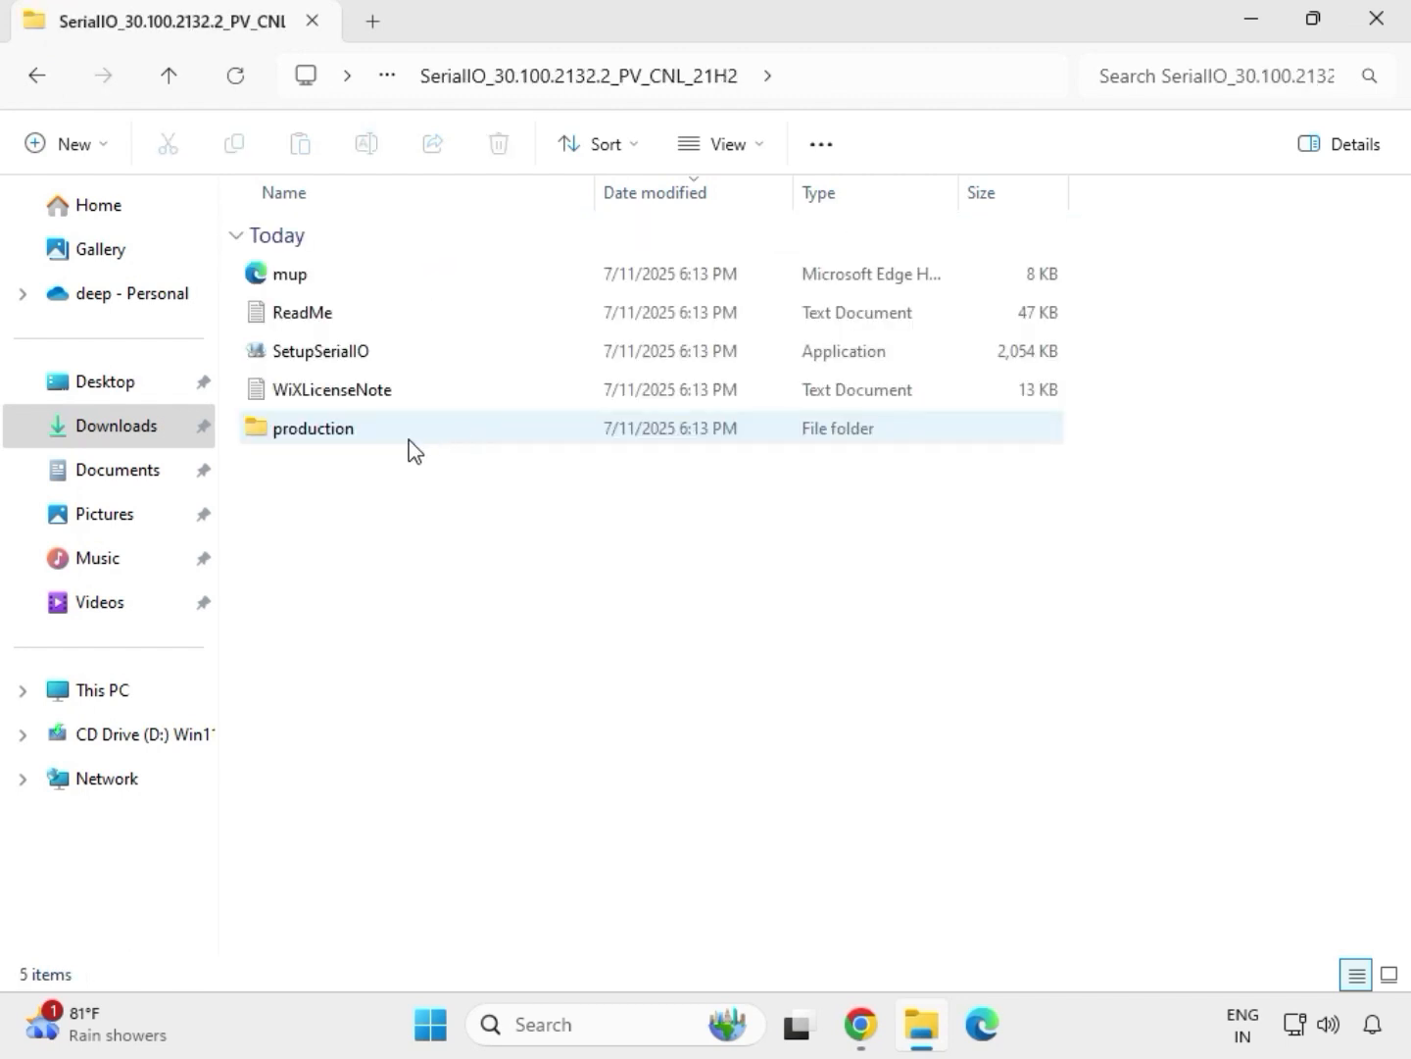
left_click(354, 364)
right_click(355, 363)
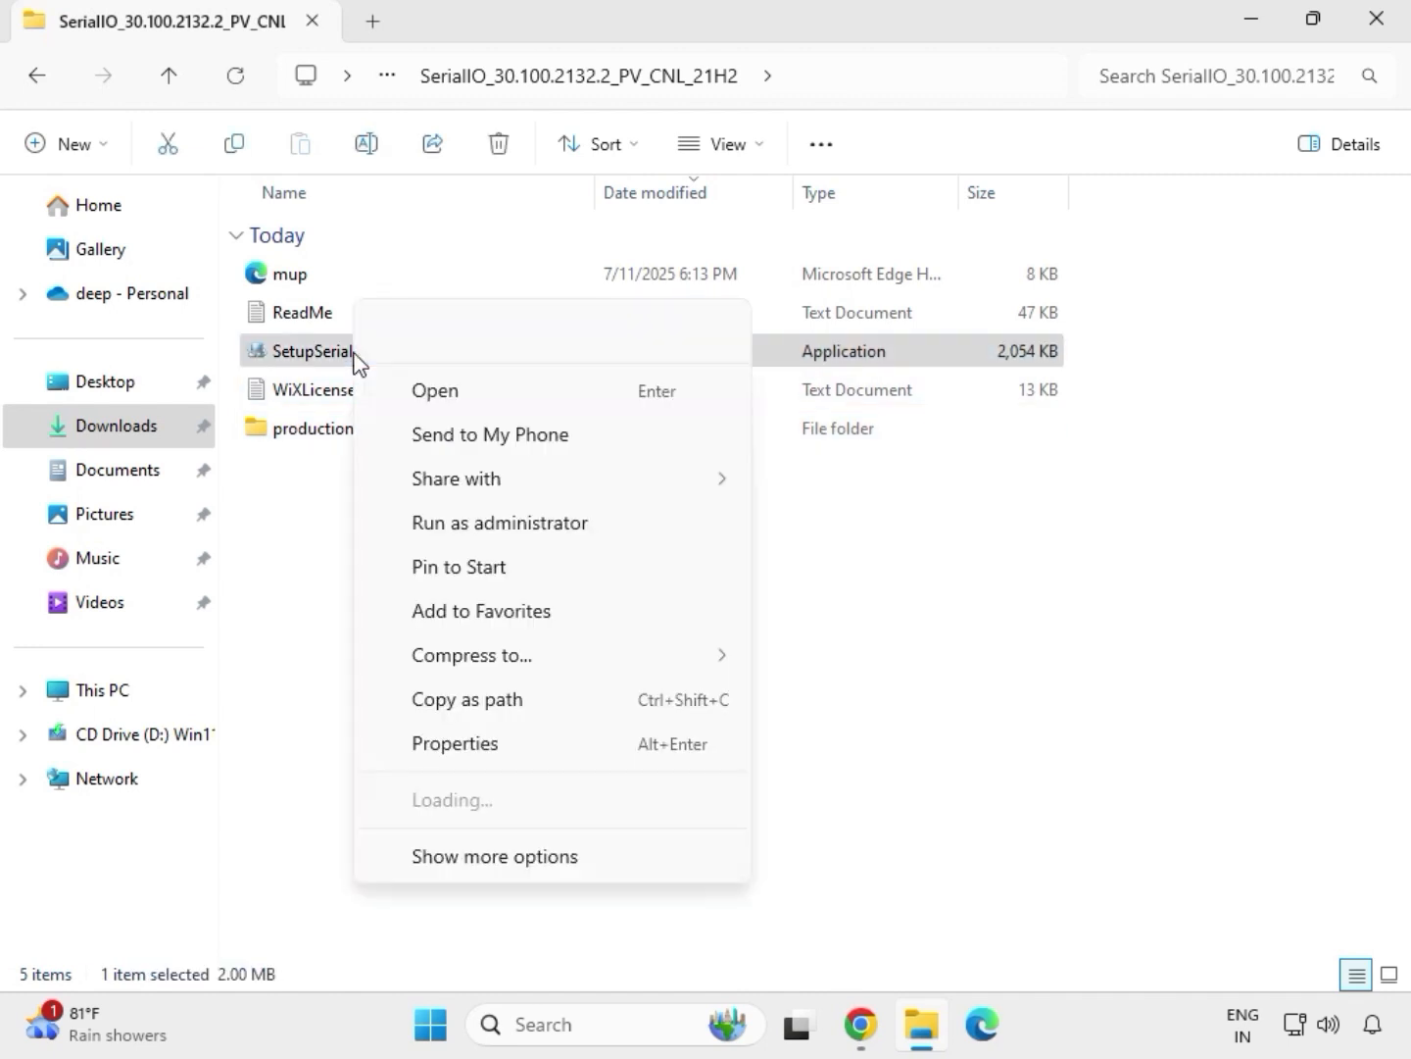
left_click(485, 523)
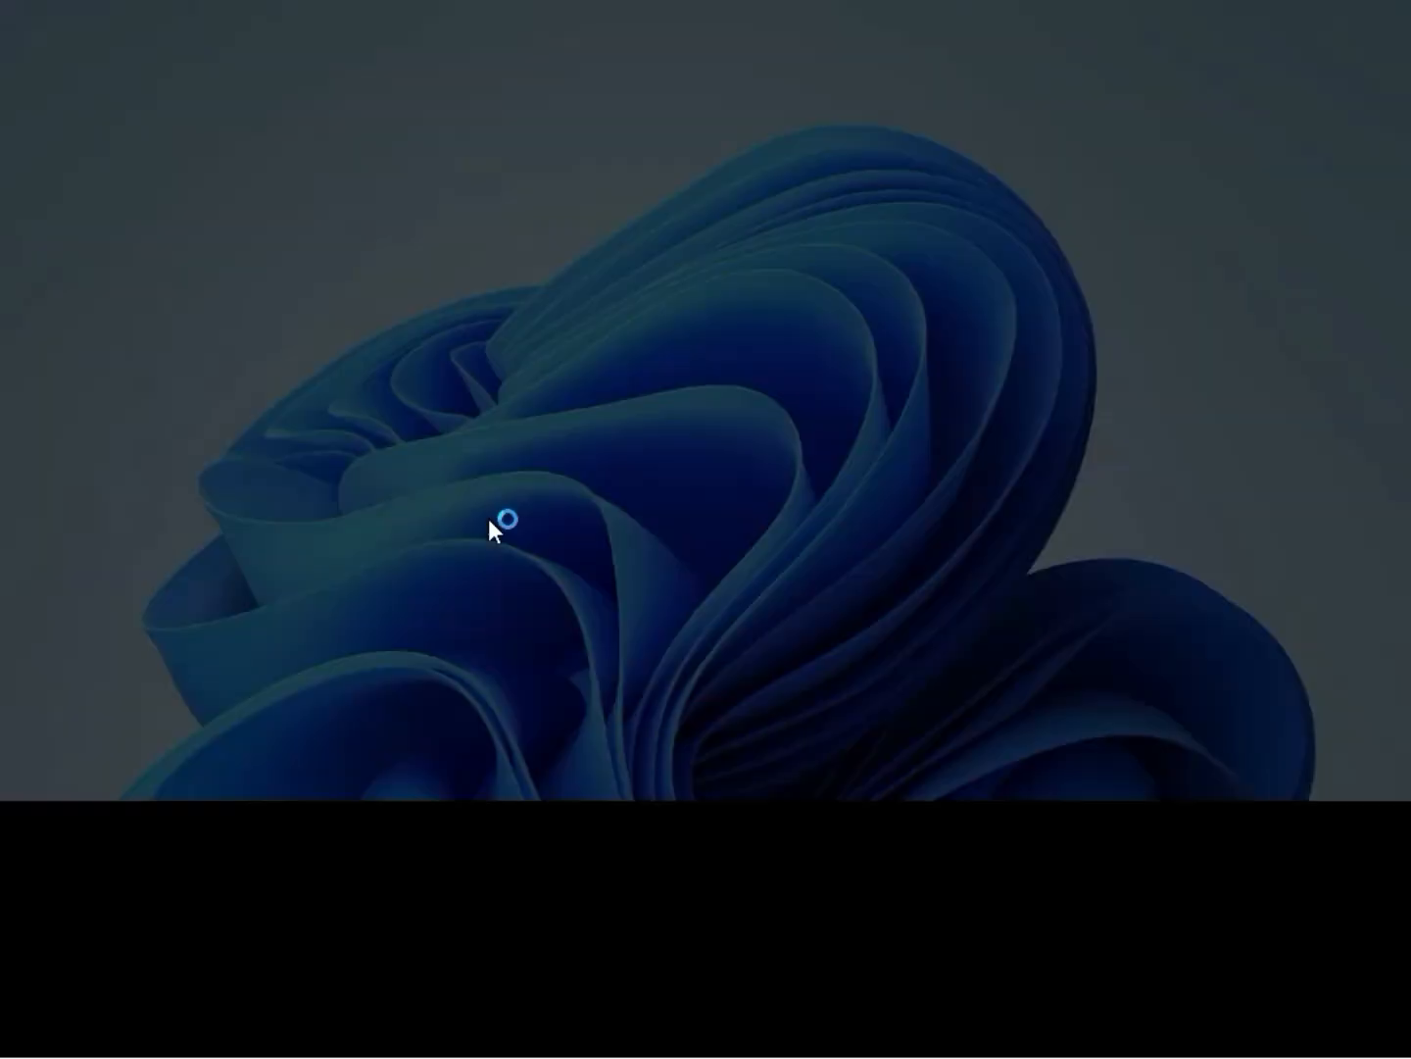
left_click(557, 744)
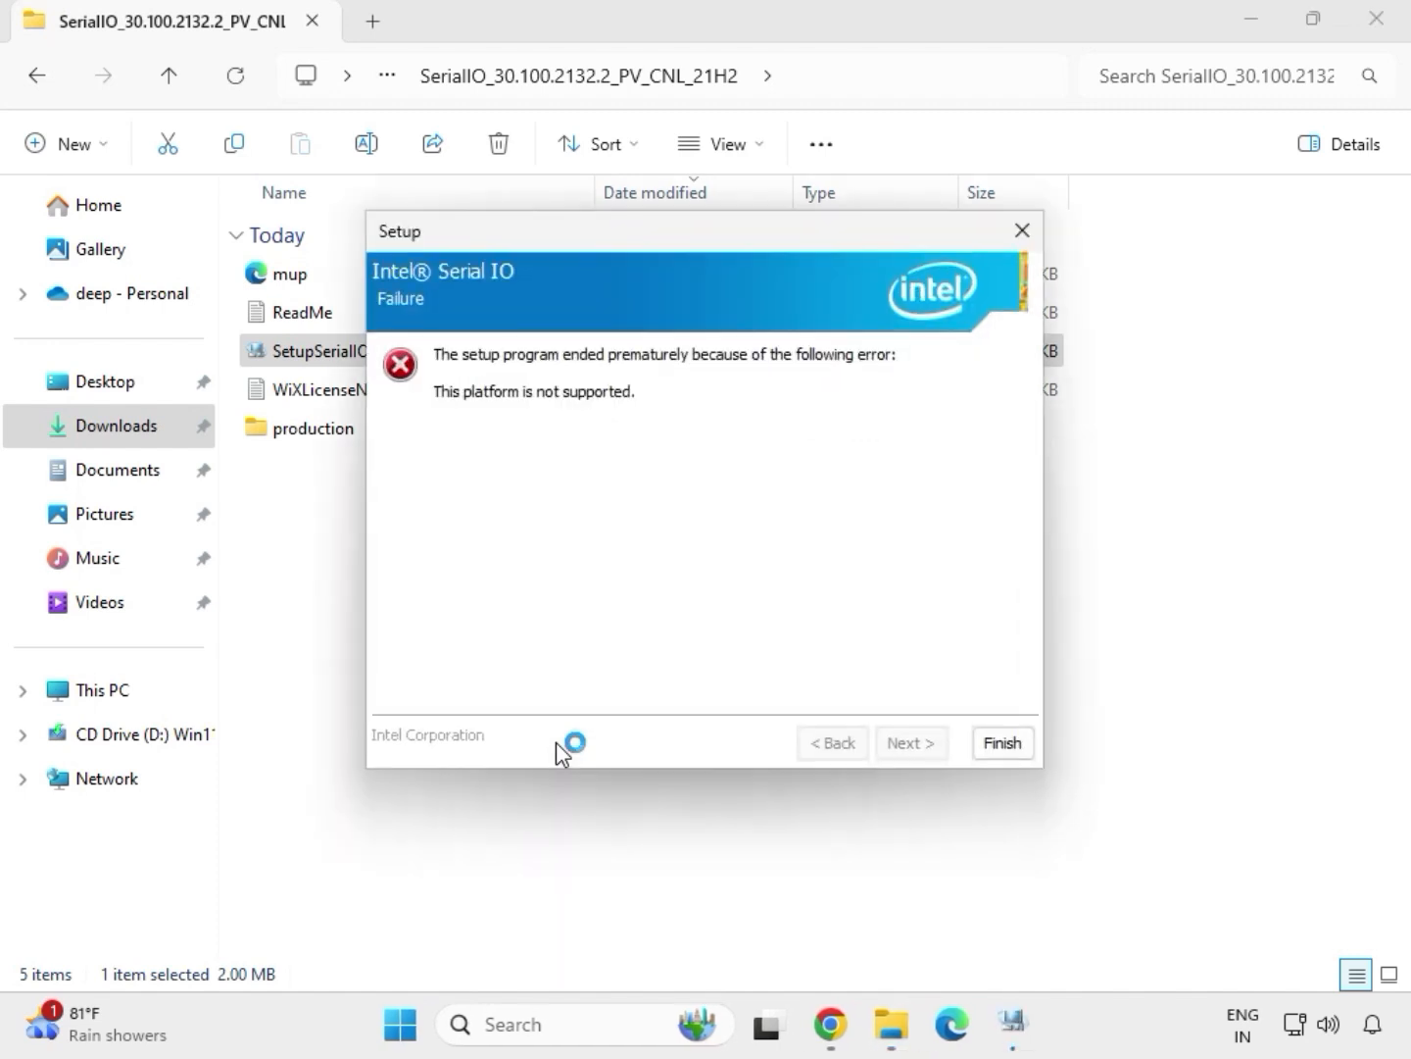
Close the Intel Serial IO setup and return to the Downloads folder
left_click(1001, 745)
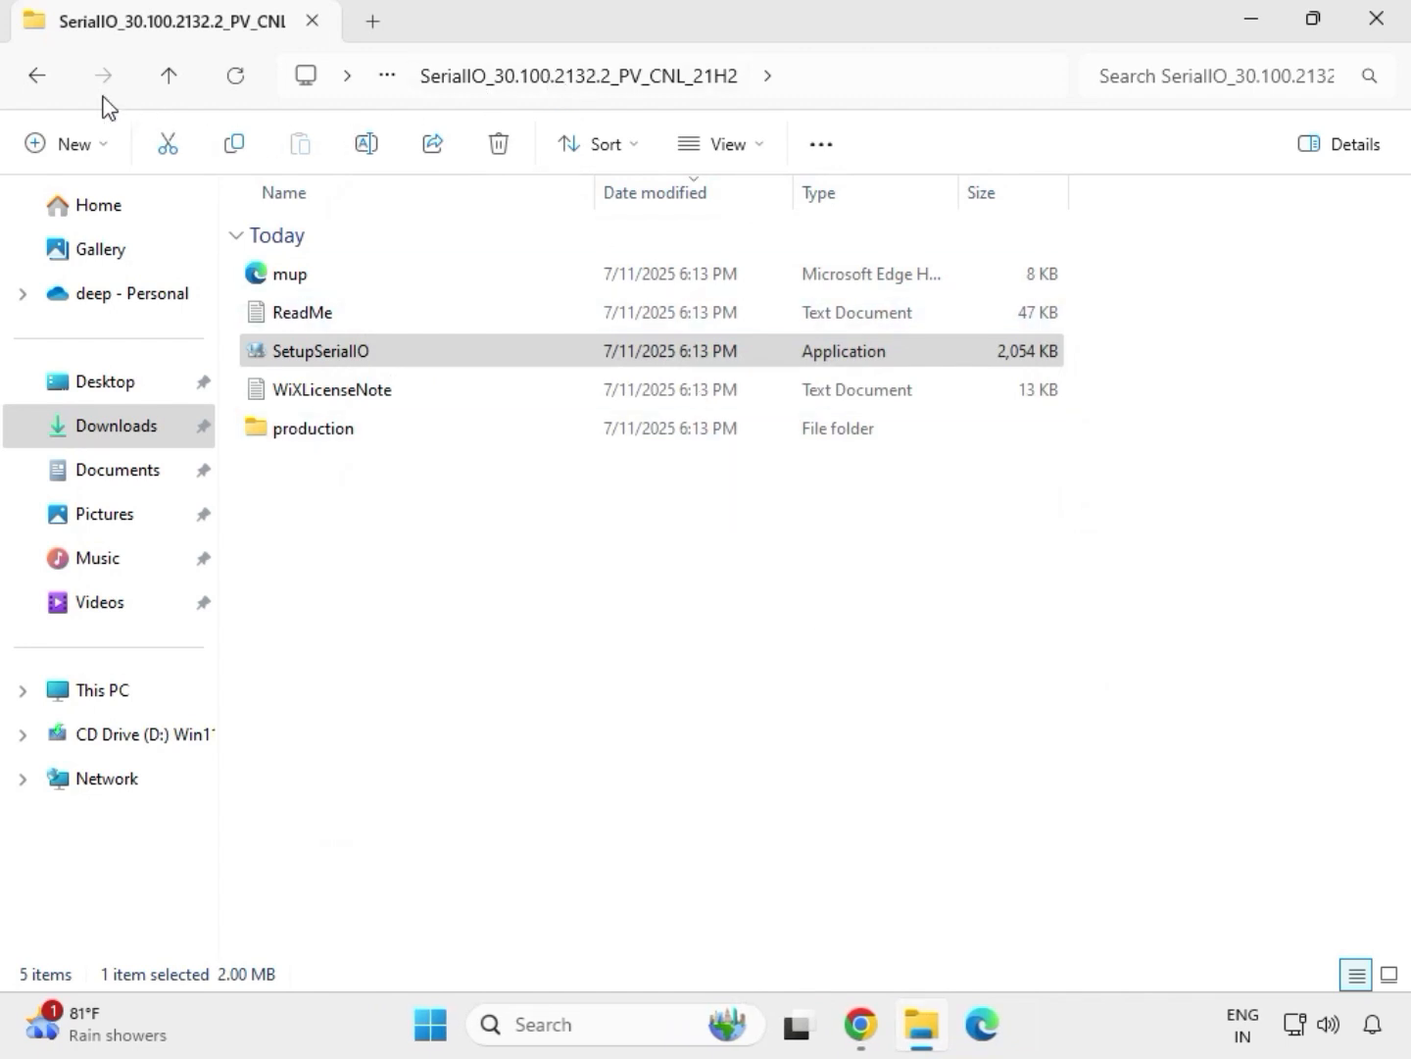
left_click(44, 82)
left_click(42, 82)
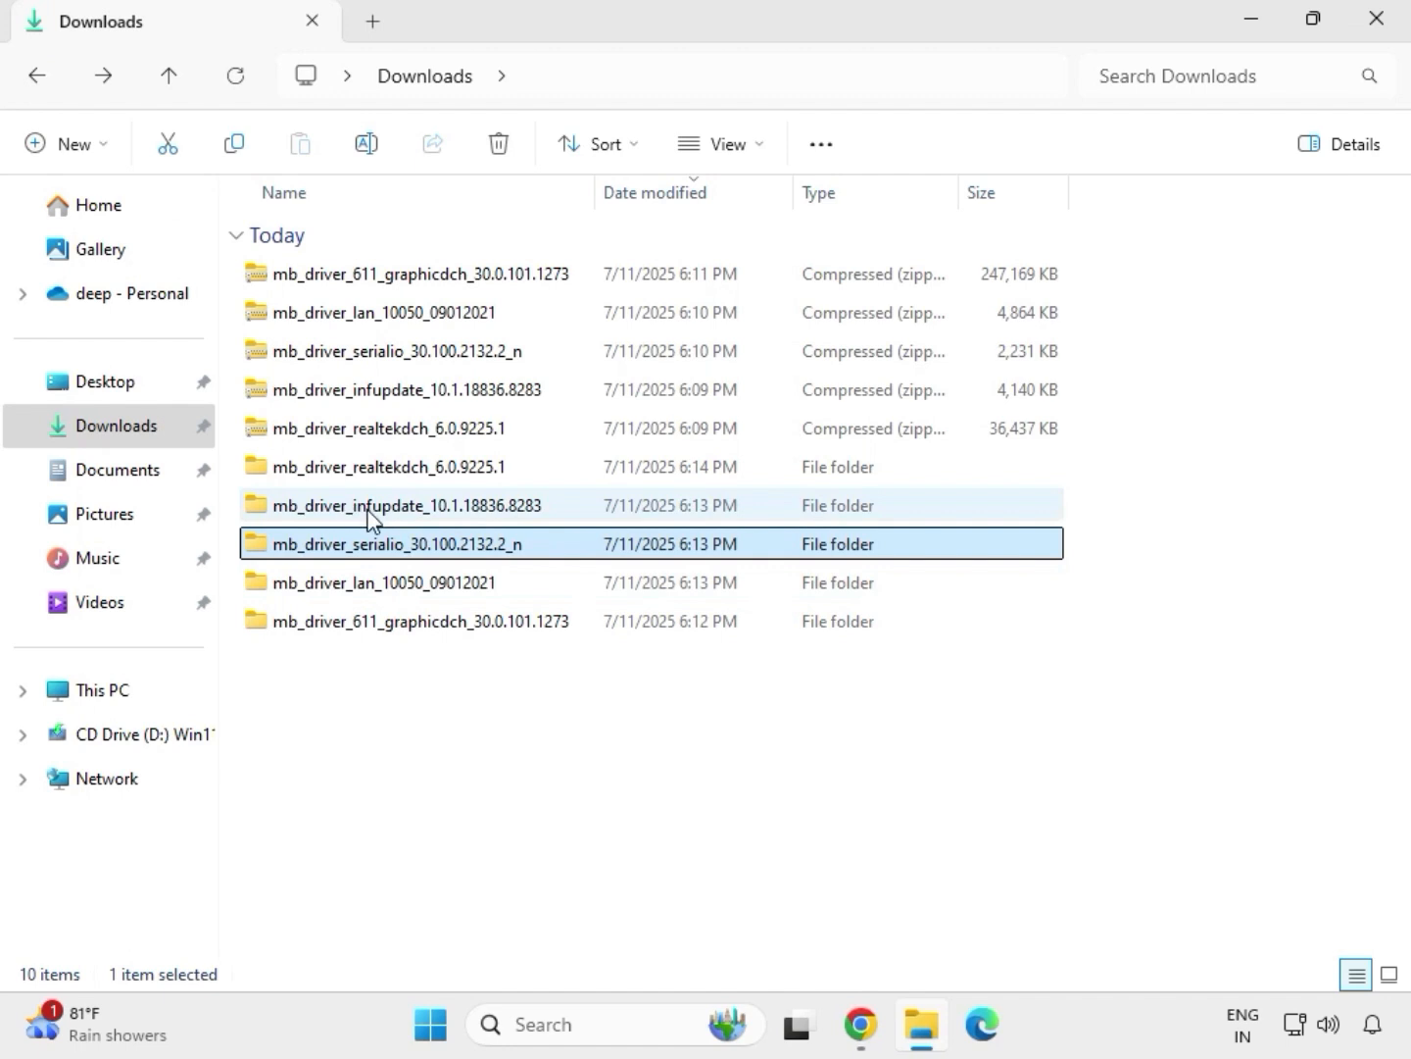
Run SetupChipset from the extracted mb_driver_infupdate_10.1.18836.8283 folder as administrator and allow it to make changes to the device
left_click(371, 518)
double_click(369, 512)
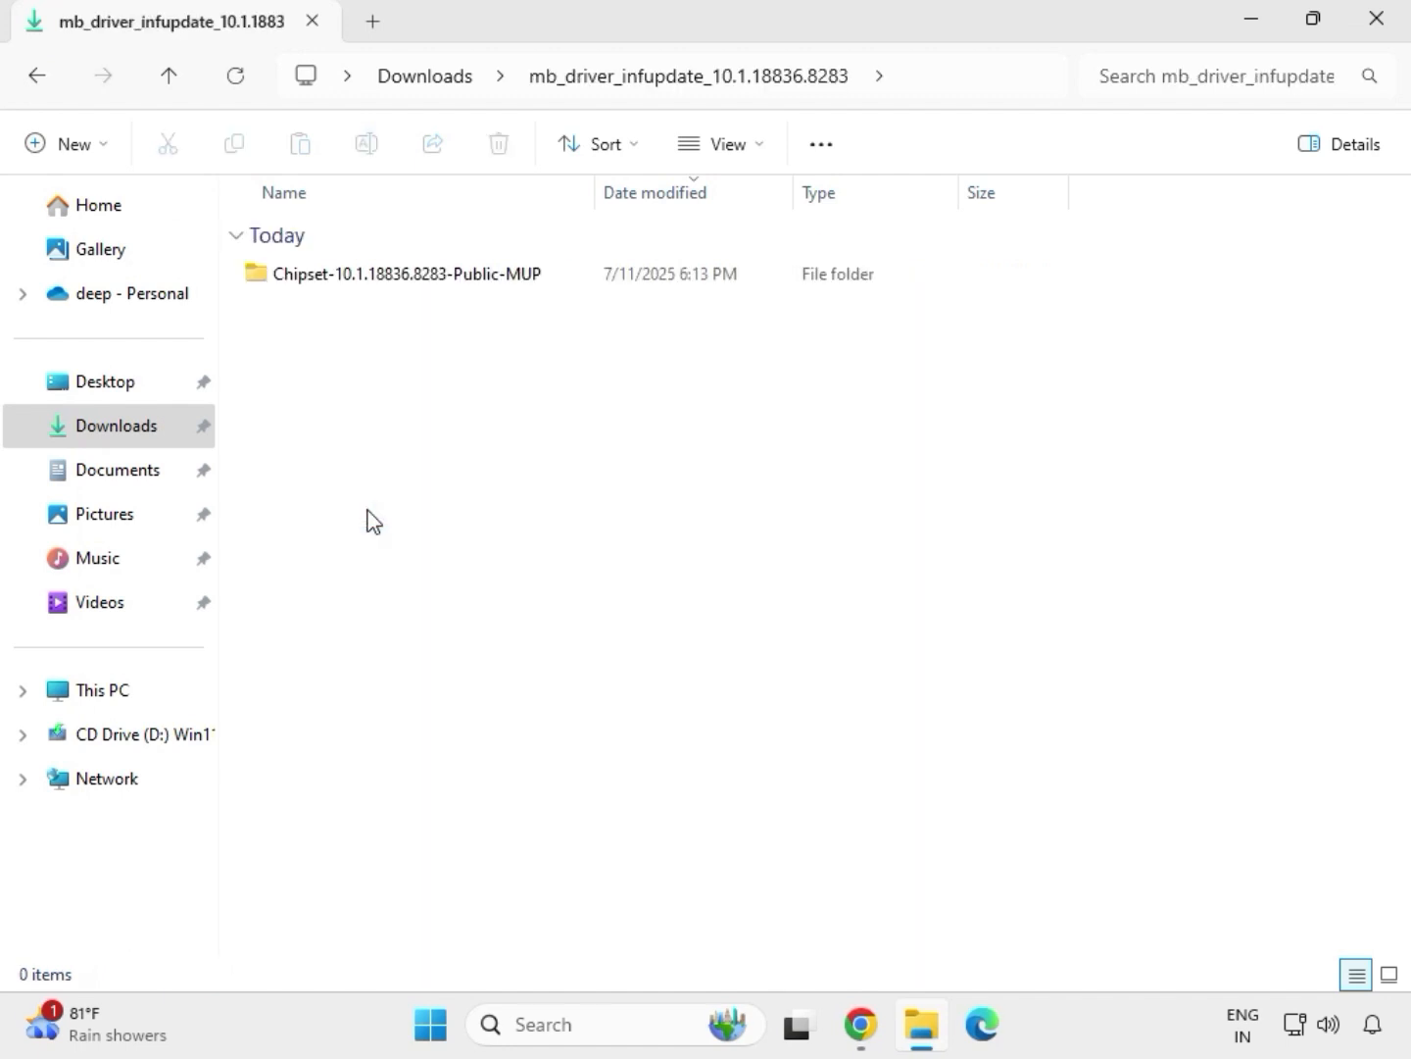
double_click(374, 278)
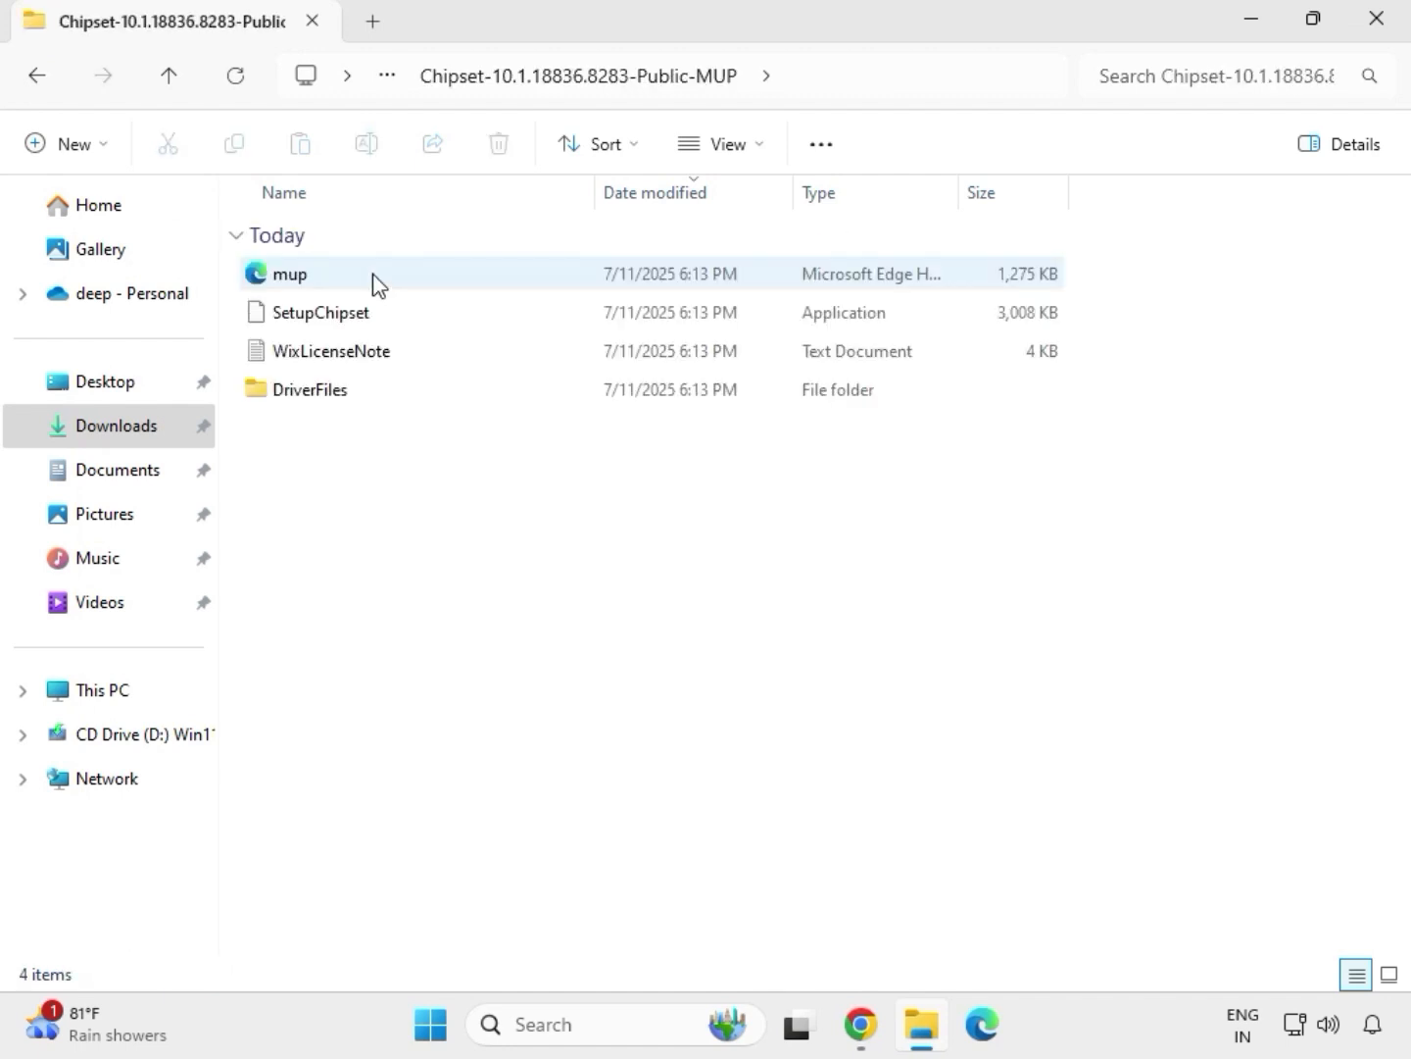
left_click(402, 322)
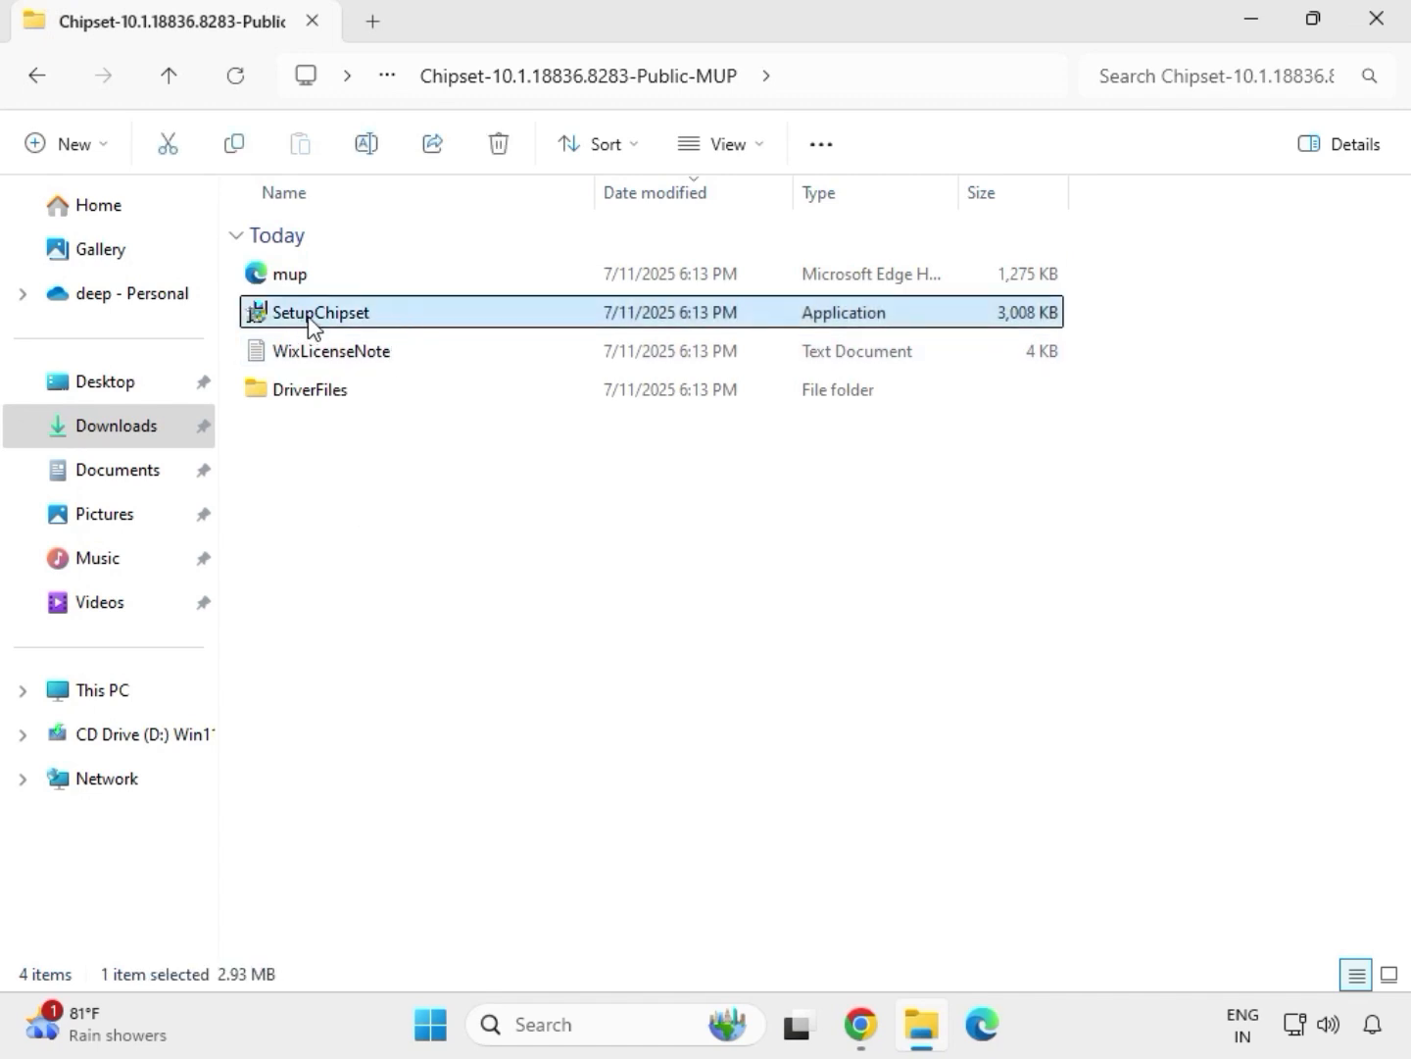
right_click(393, 328)
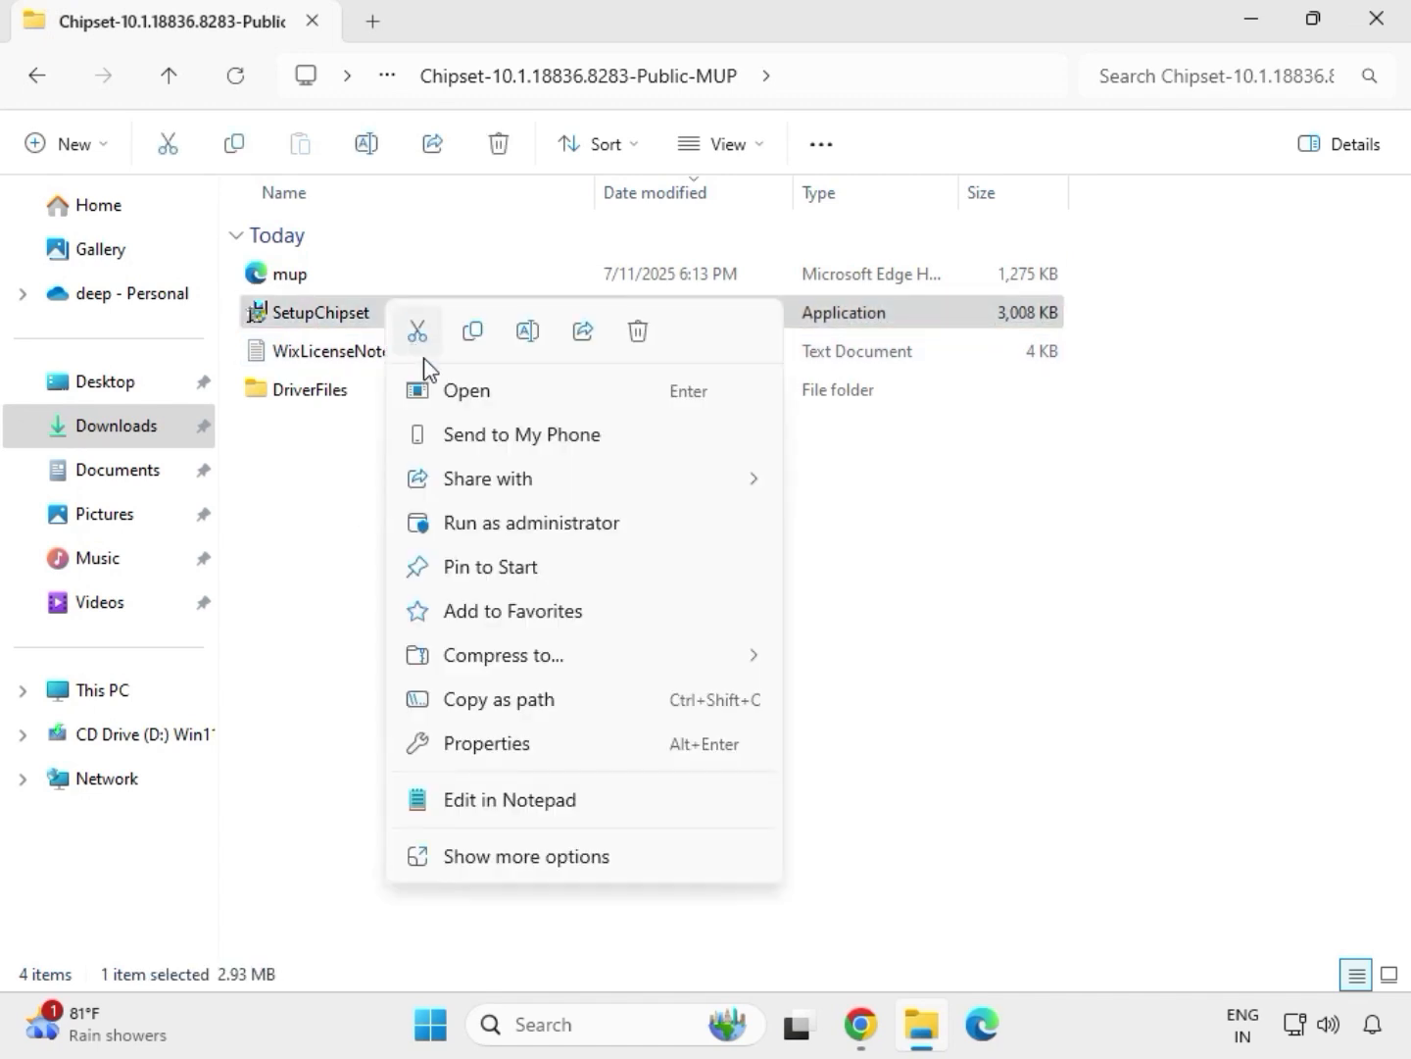
left_click(499, 511)
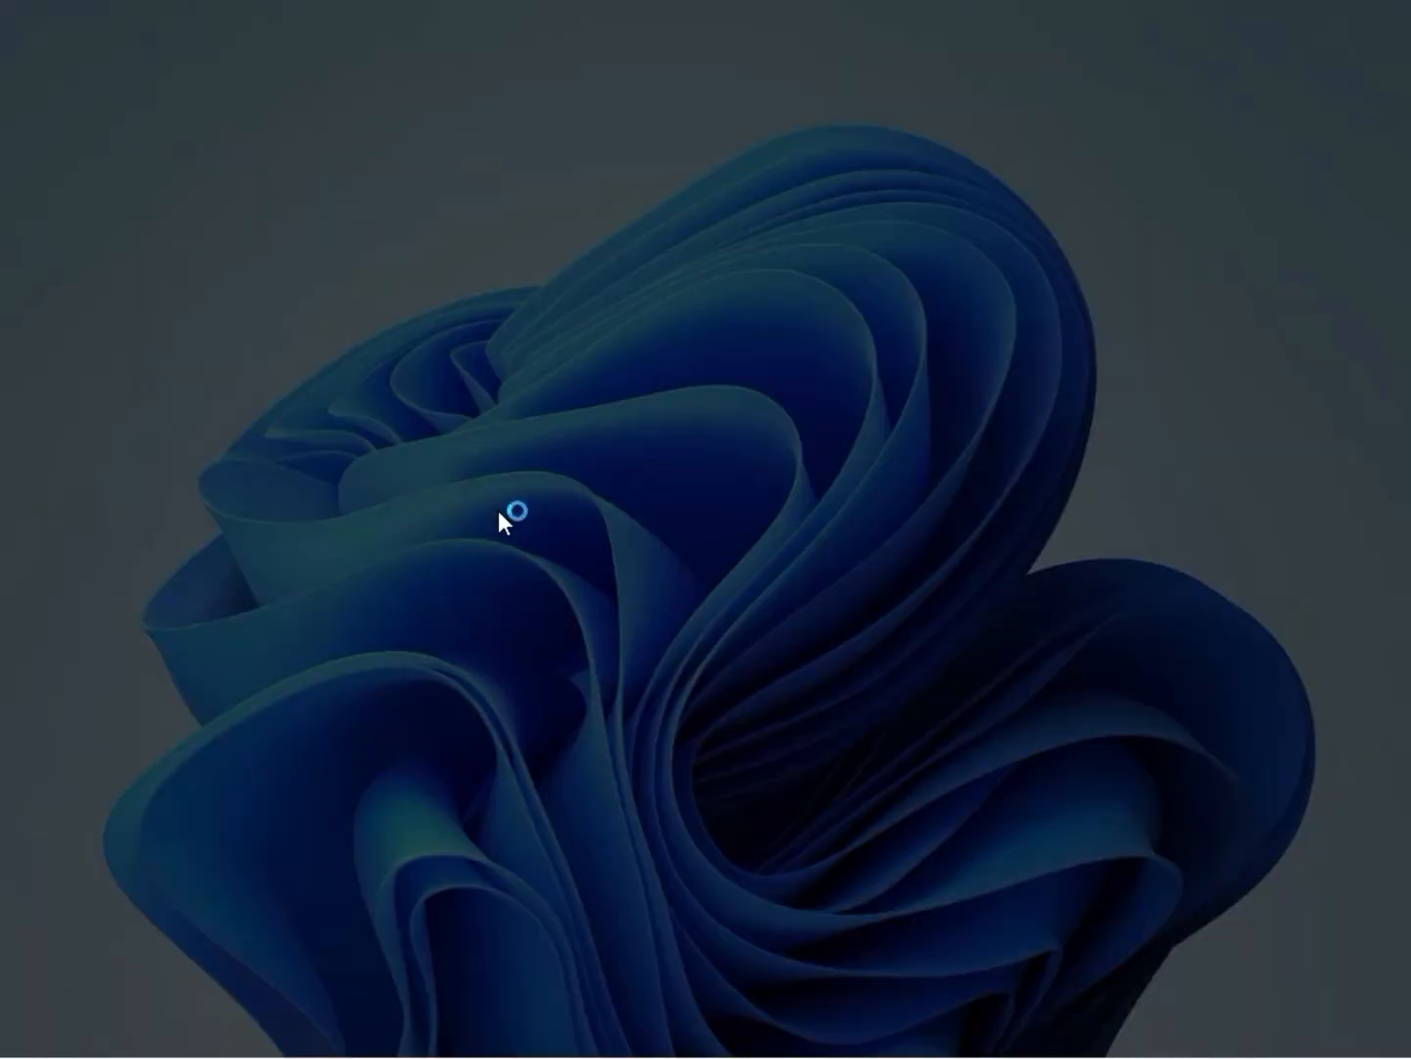
left_click(564, 762)
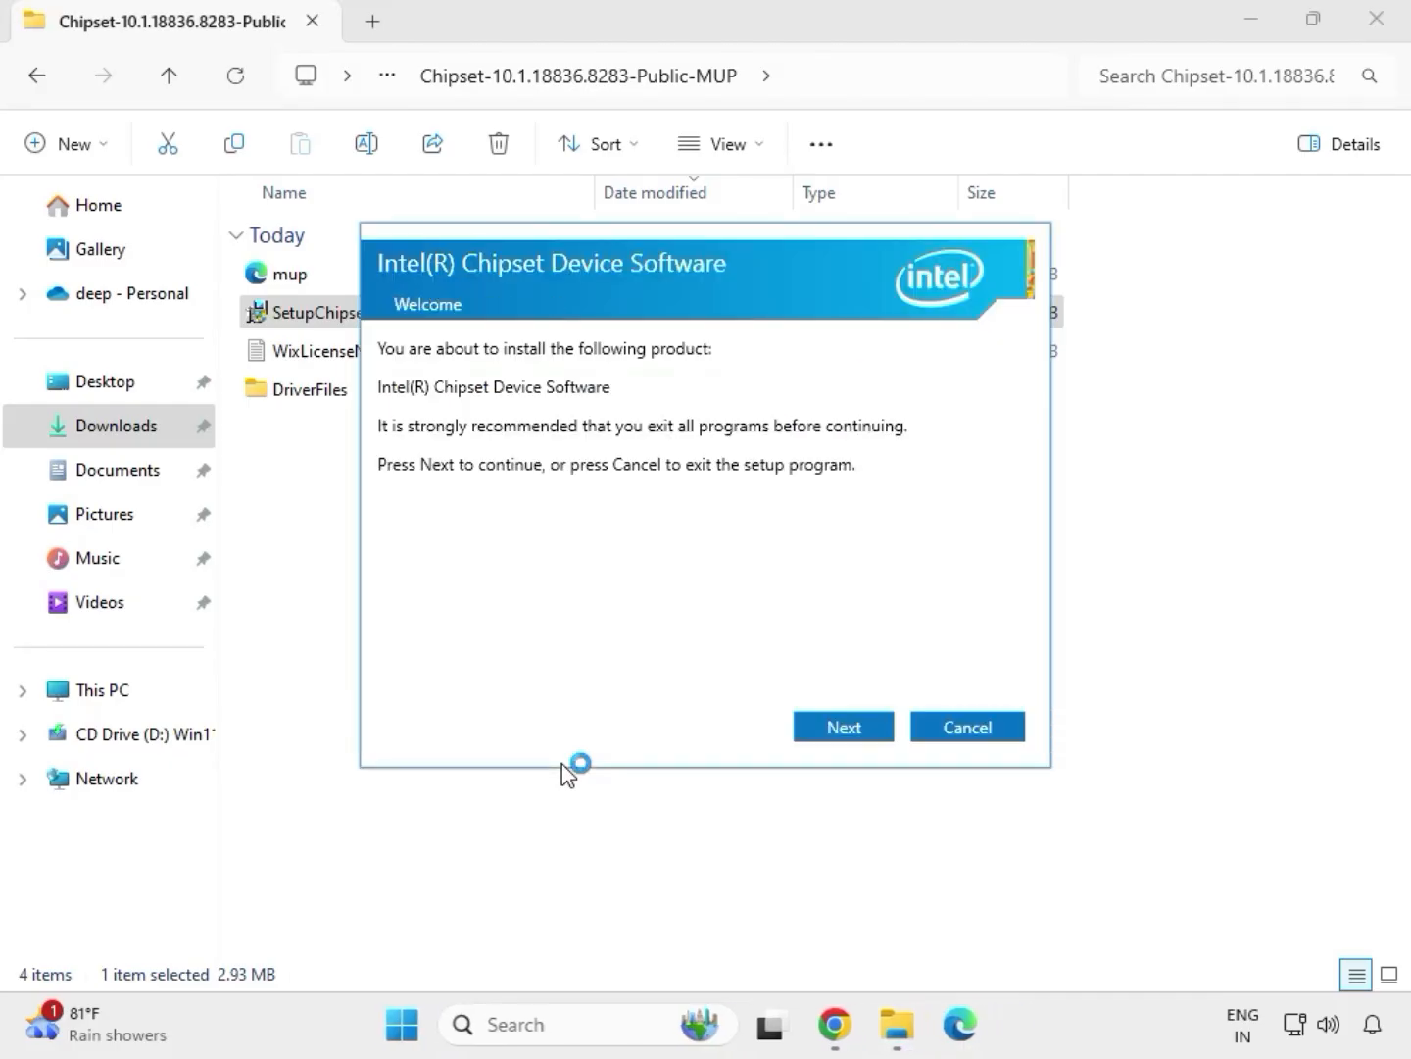
Accept the license agreement, try to install the Intel Chipset Device Software and close its setup
left_click(824, 736)
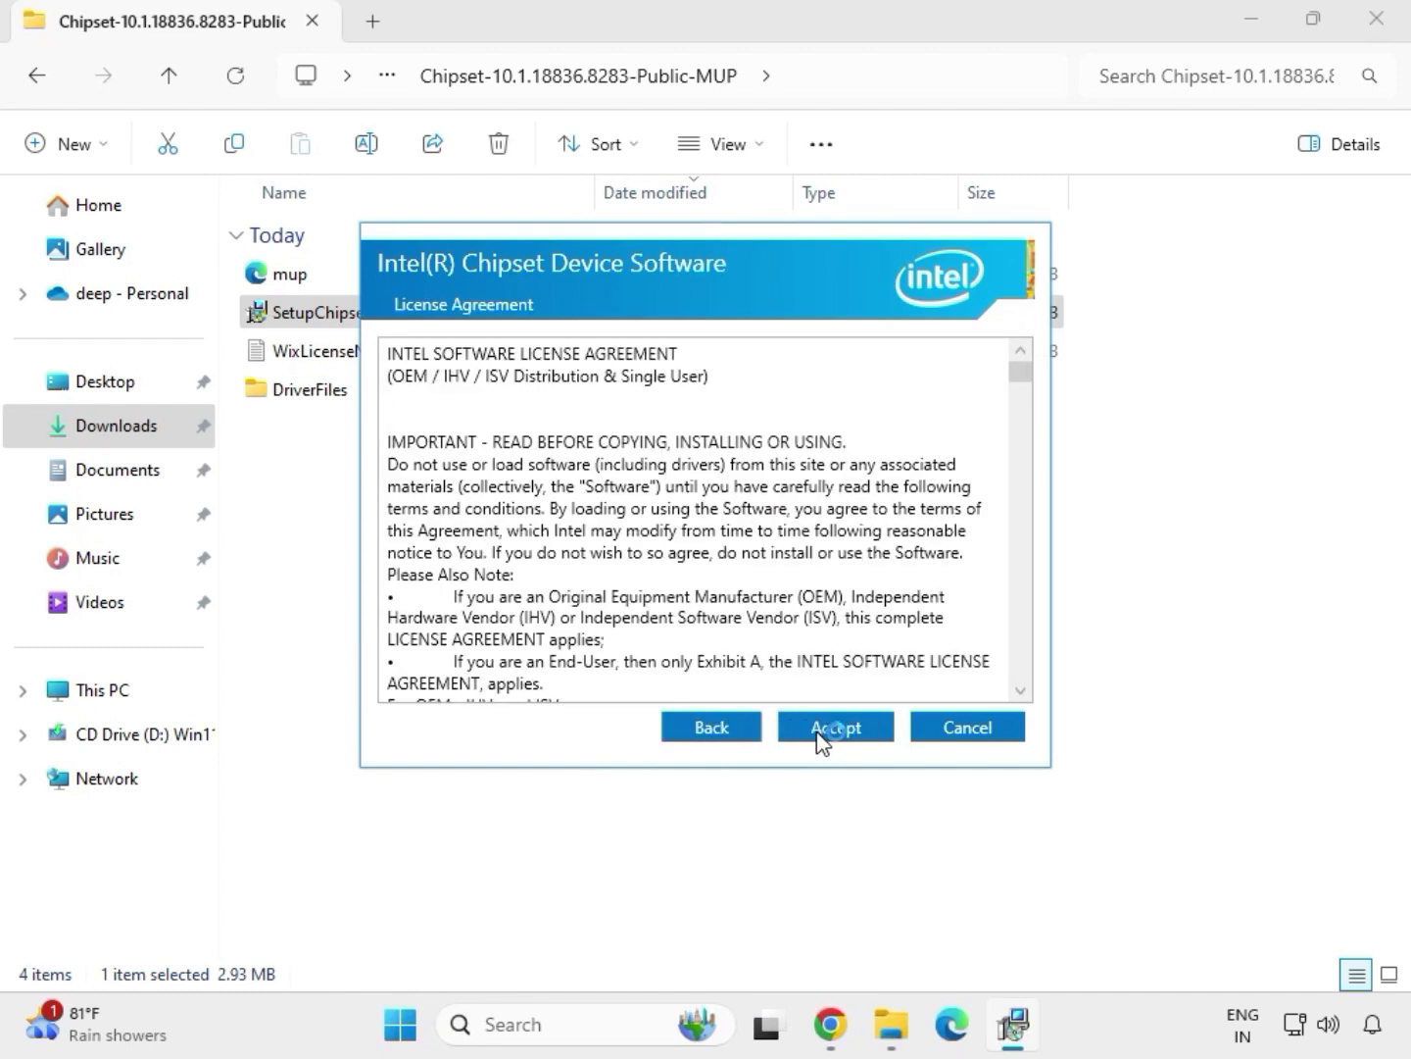
left_click(825, 737)
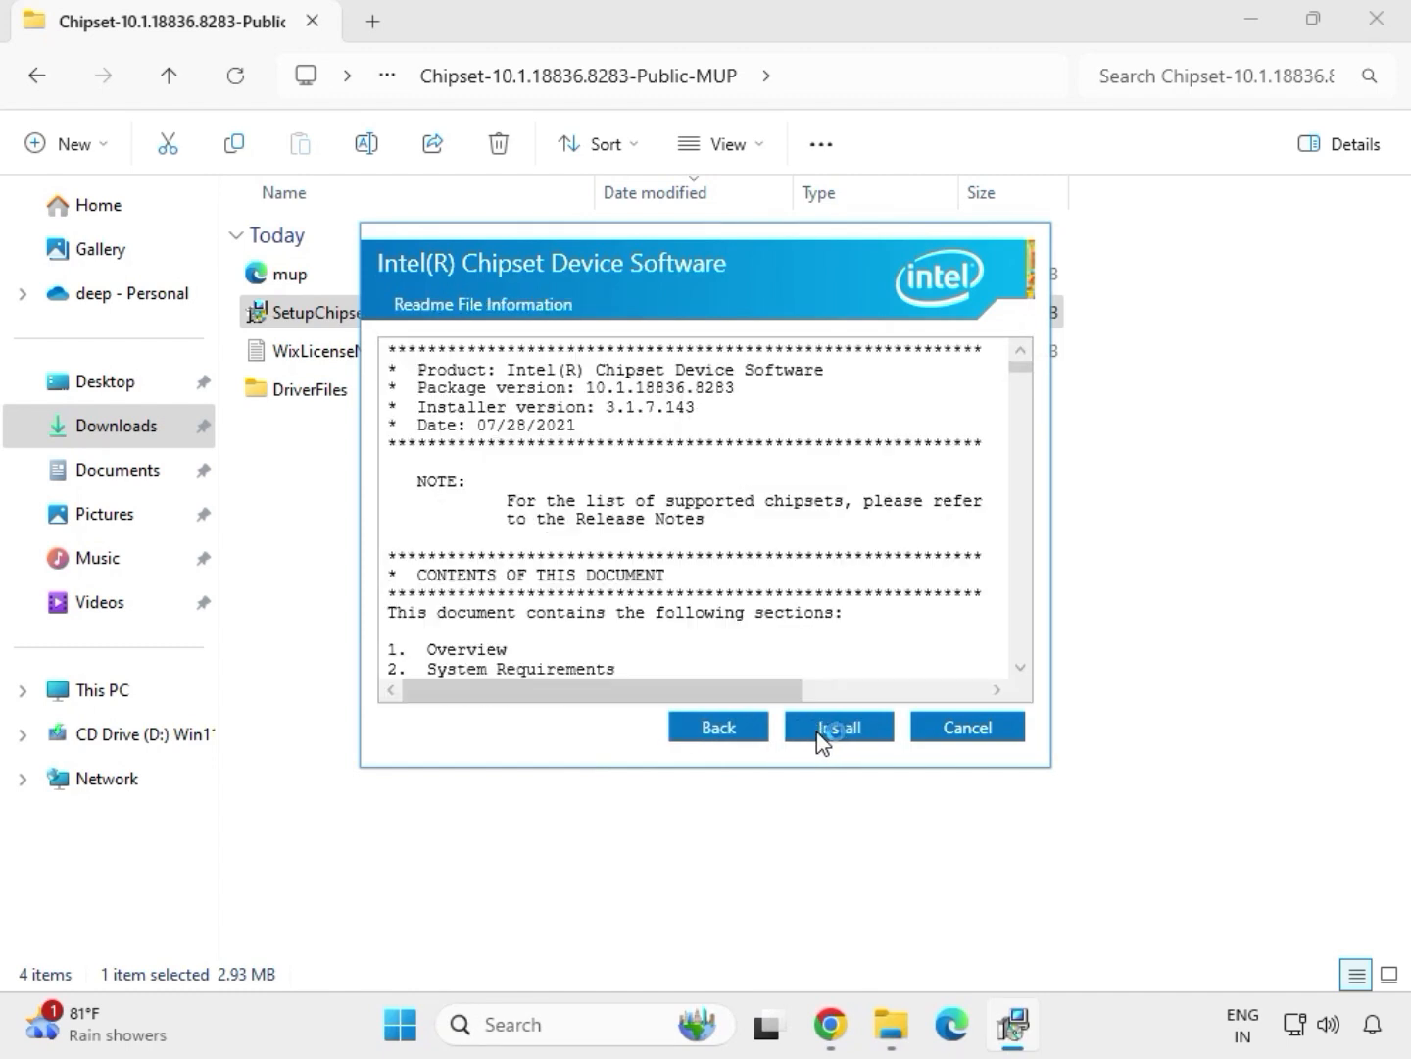
left_click(866, 735)
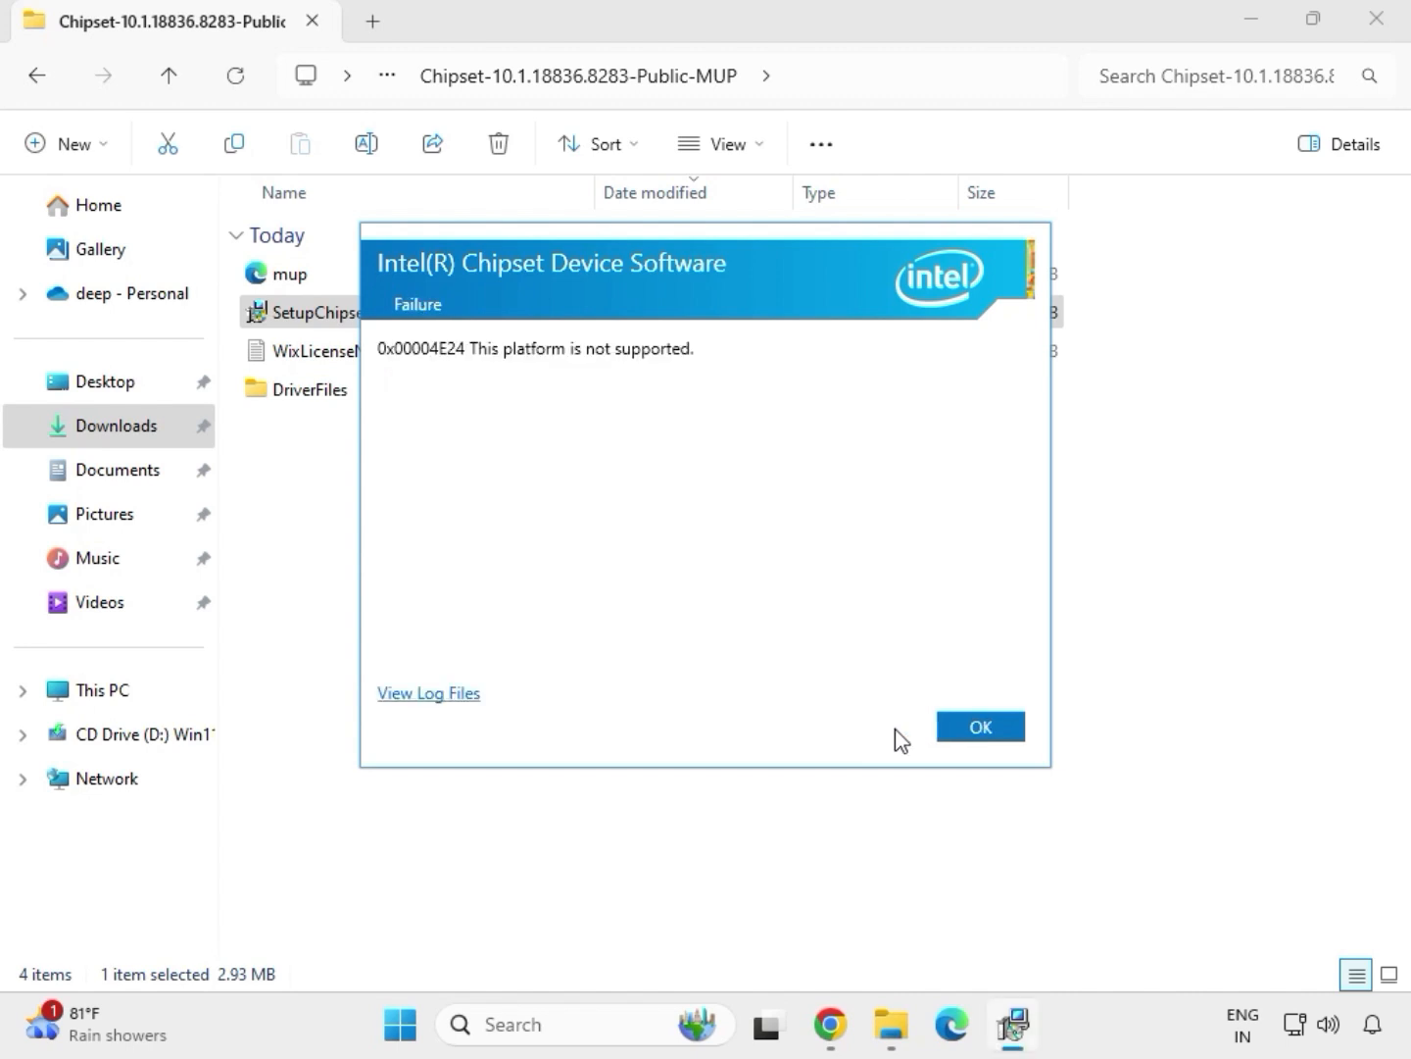
left_click(980, 727)
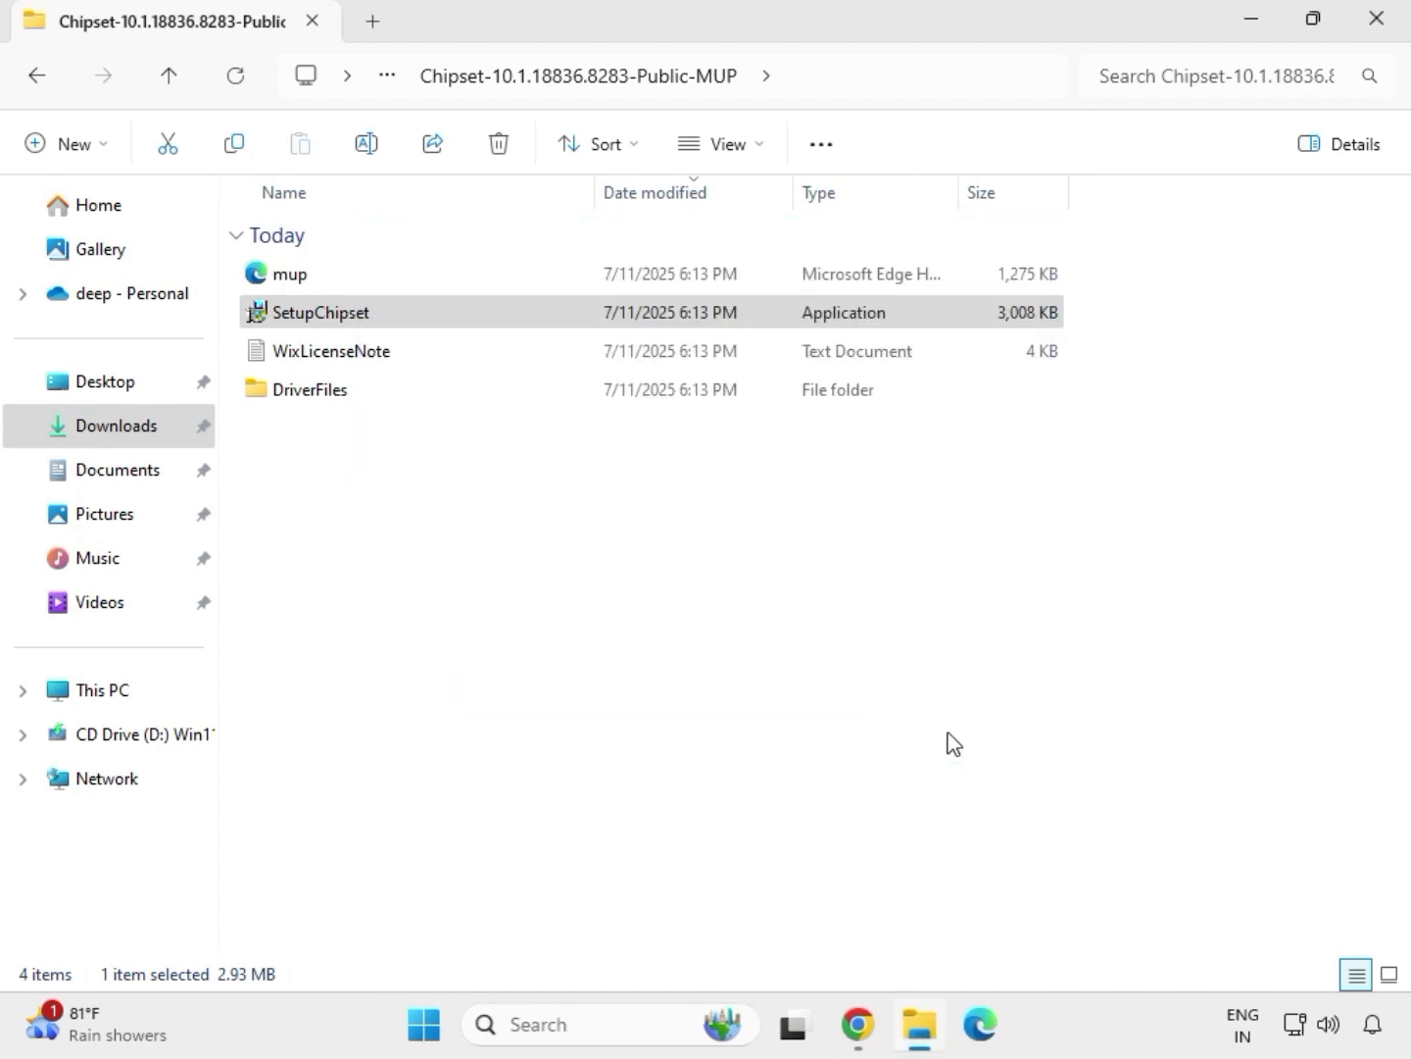
Look into the extracted mb_driver_realtekdch_6.0.9225.1 folder in Downloads and return to the Downloads folder
double_click(457, 311)
key("alt+Up")
key("alt+Up")
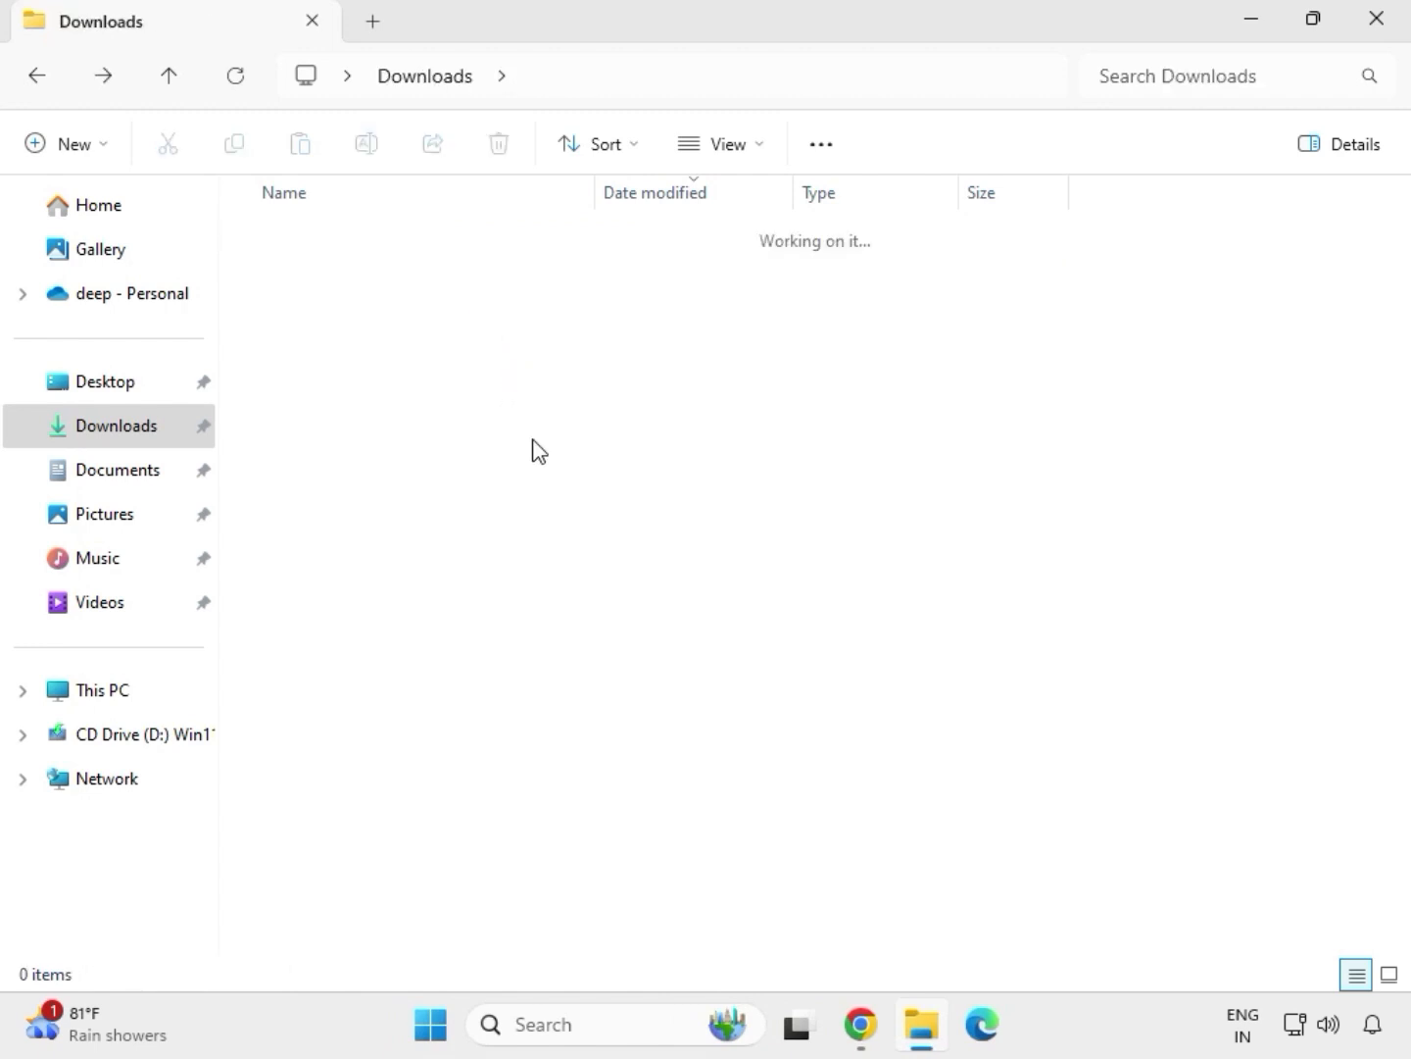
double_click(524, 470)
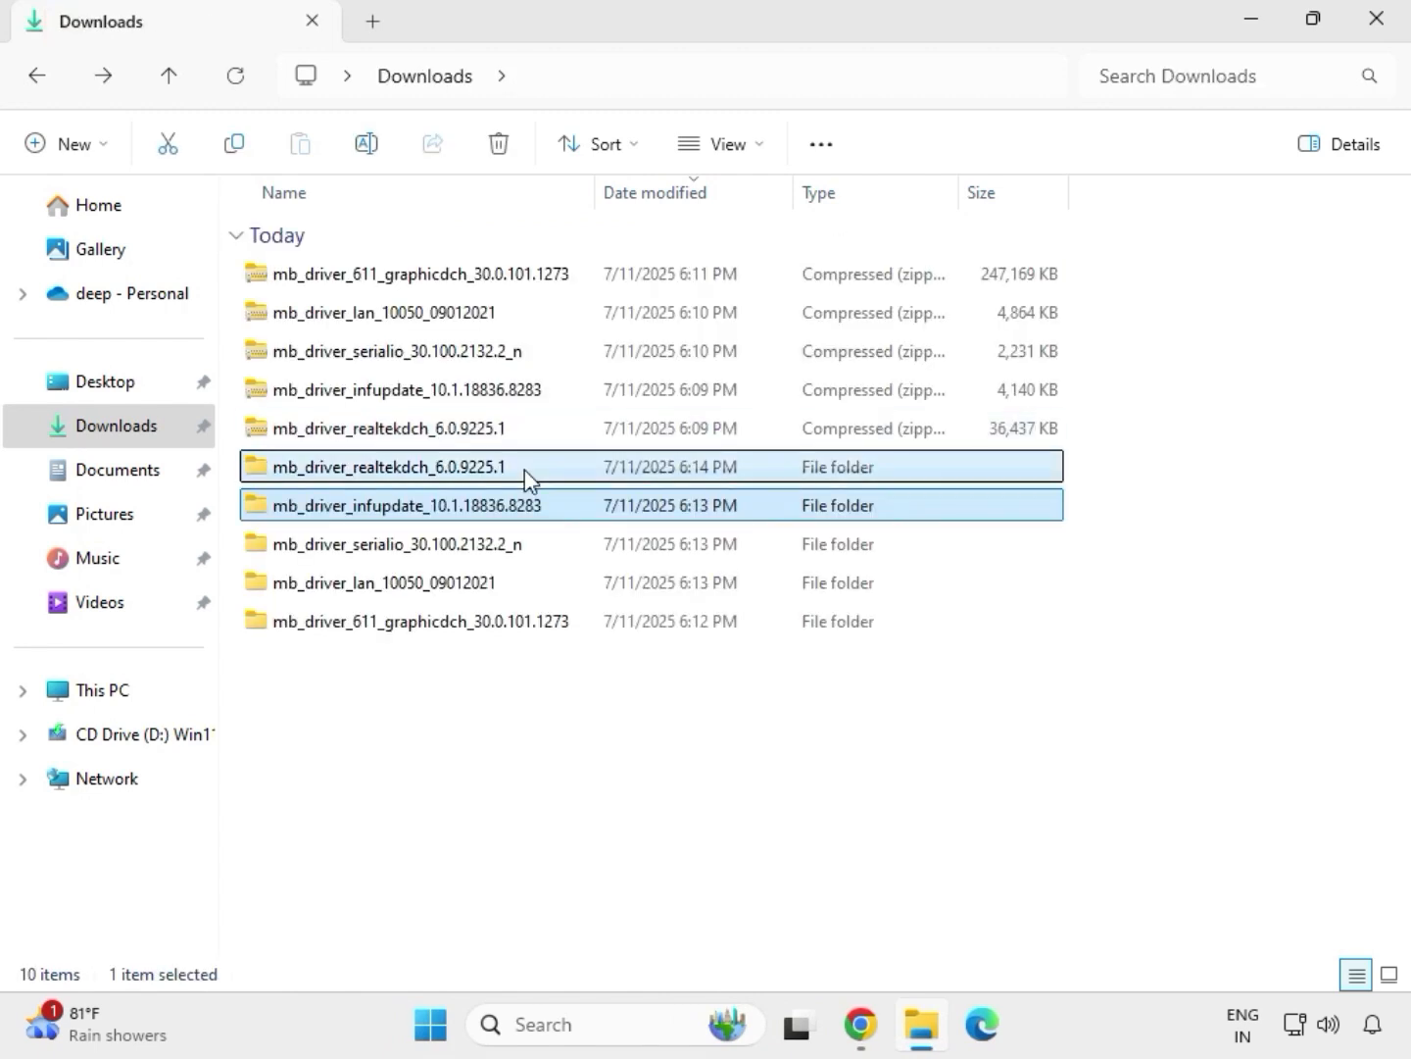
left_click(434, 80)
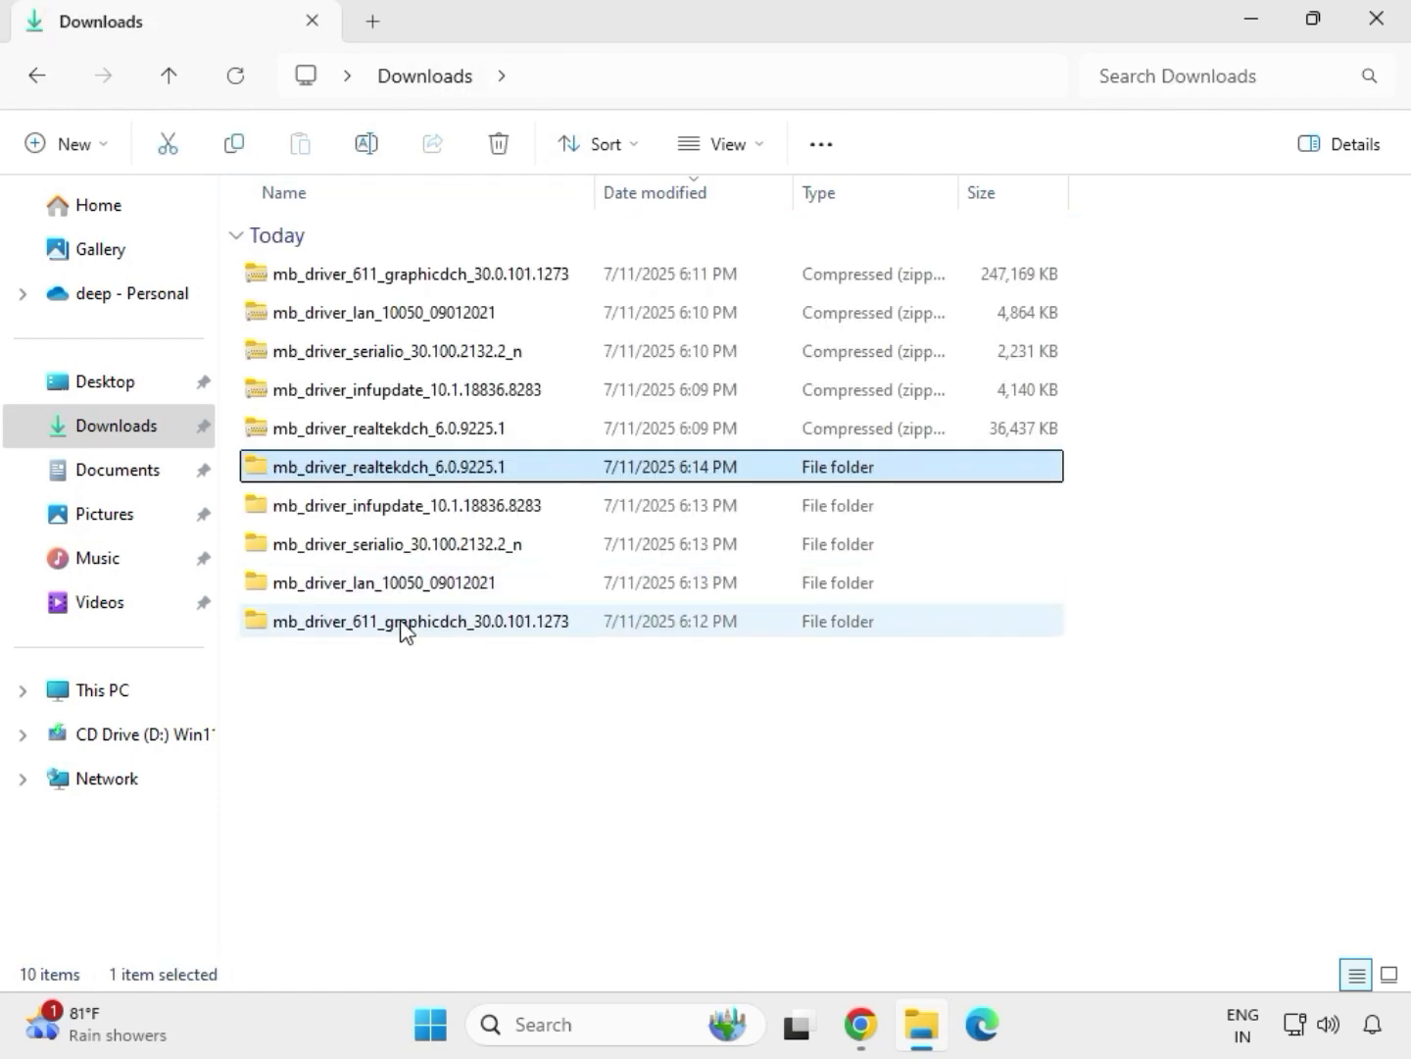
Run mb_driver_611_graphicdch_30.0.101.1273 from its extracted folder as administrator and allow it to make changes to the device
left_click(407, 630)
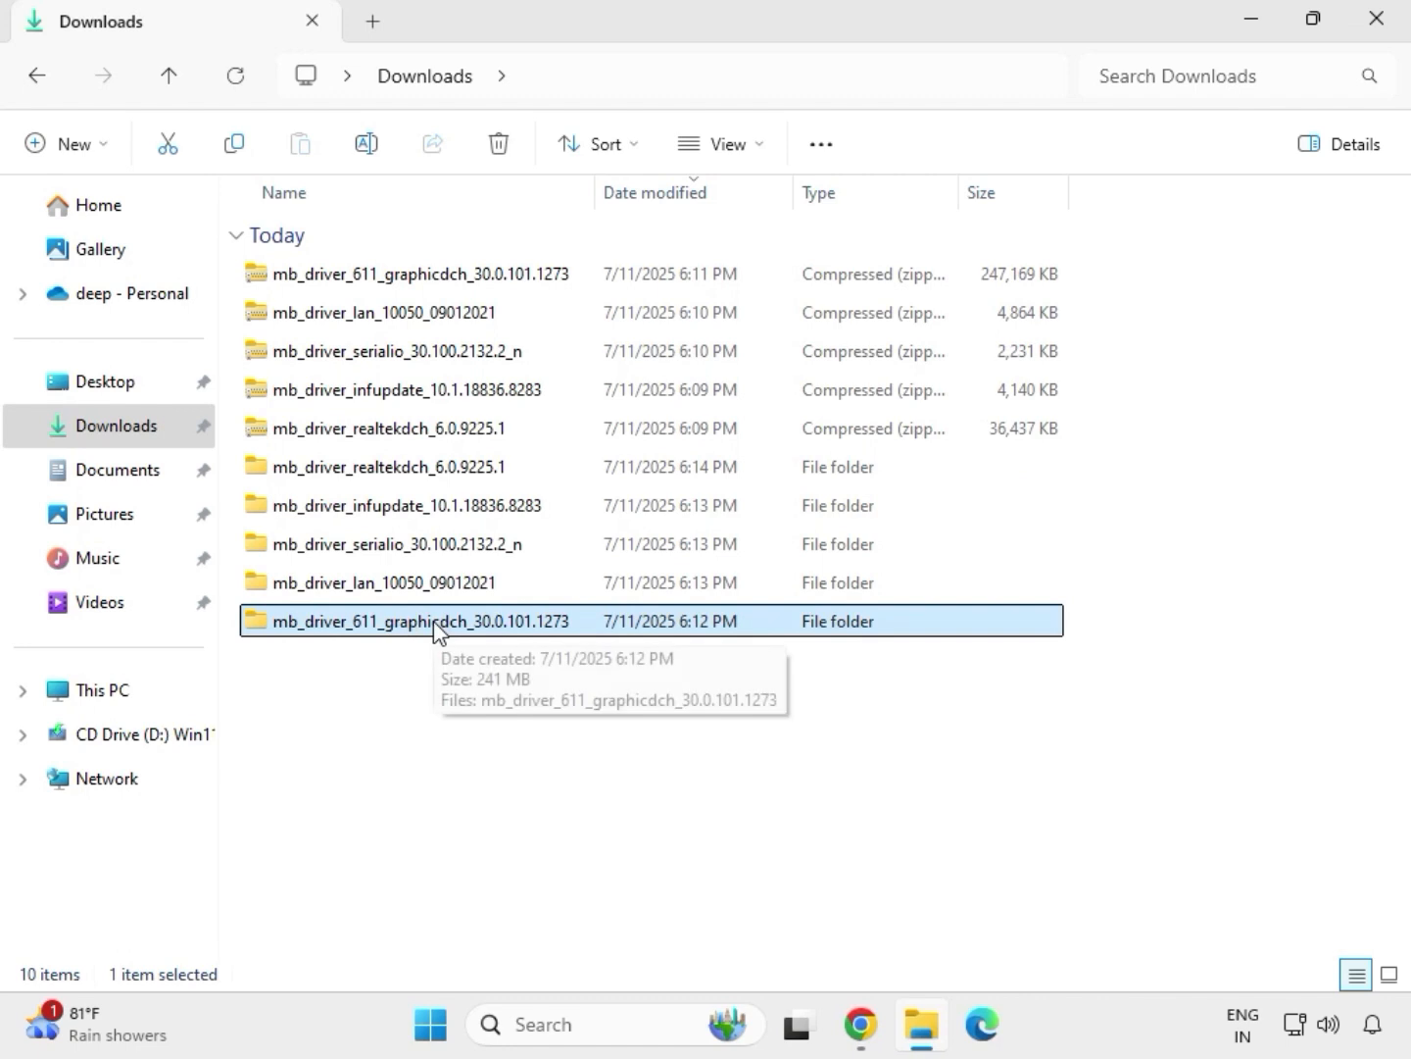
double_click(435, 632)
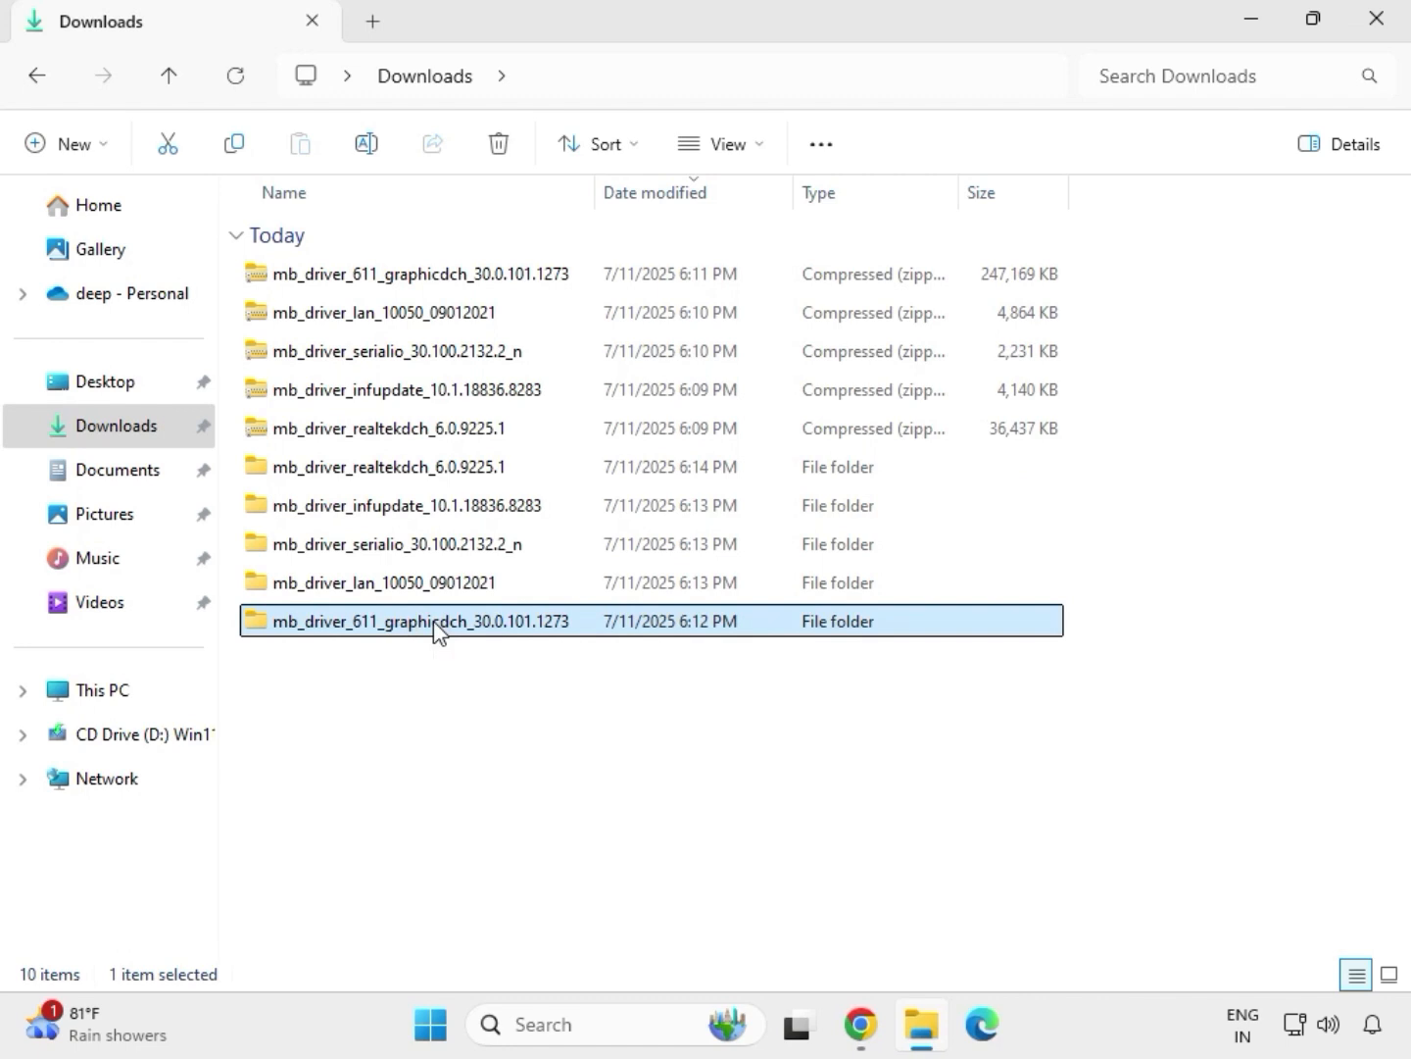
left_click(388, 276)
key("shift+F10")
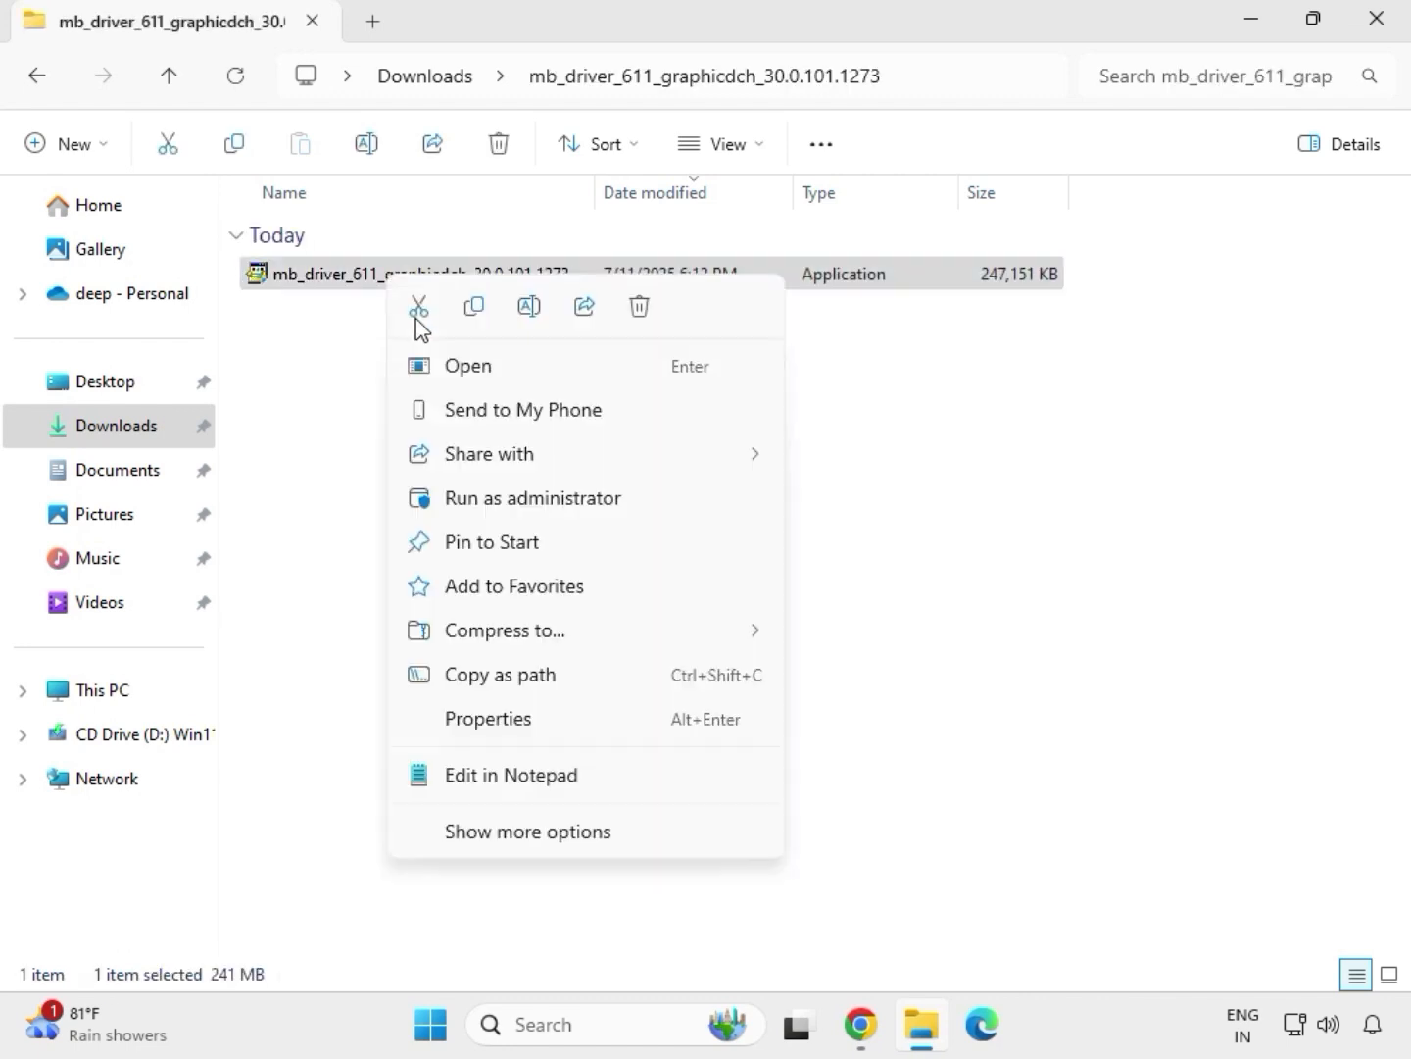
left_click(537, 499)
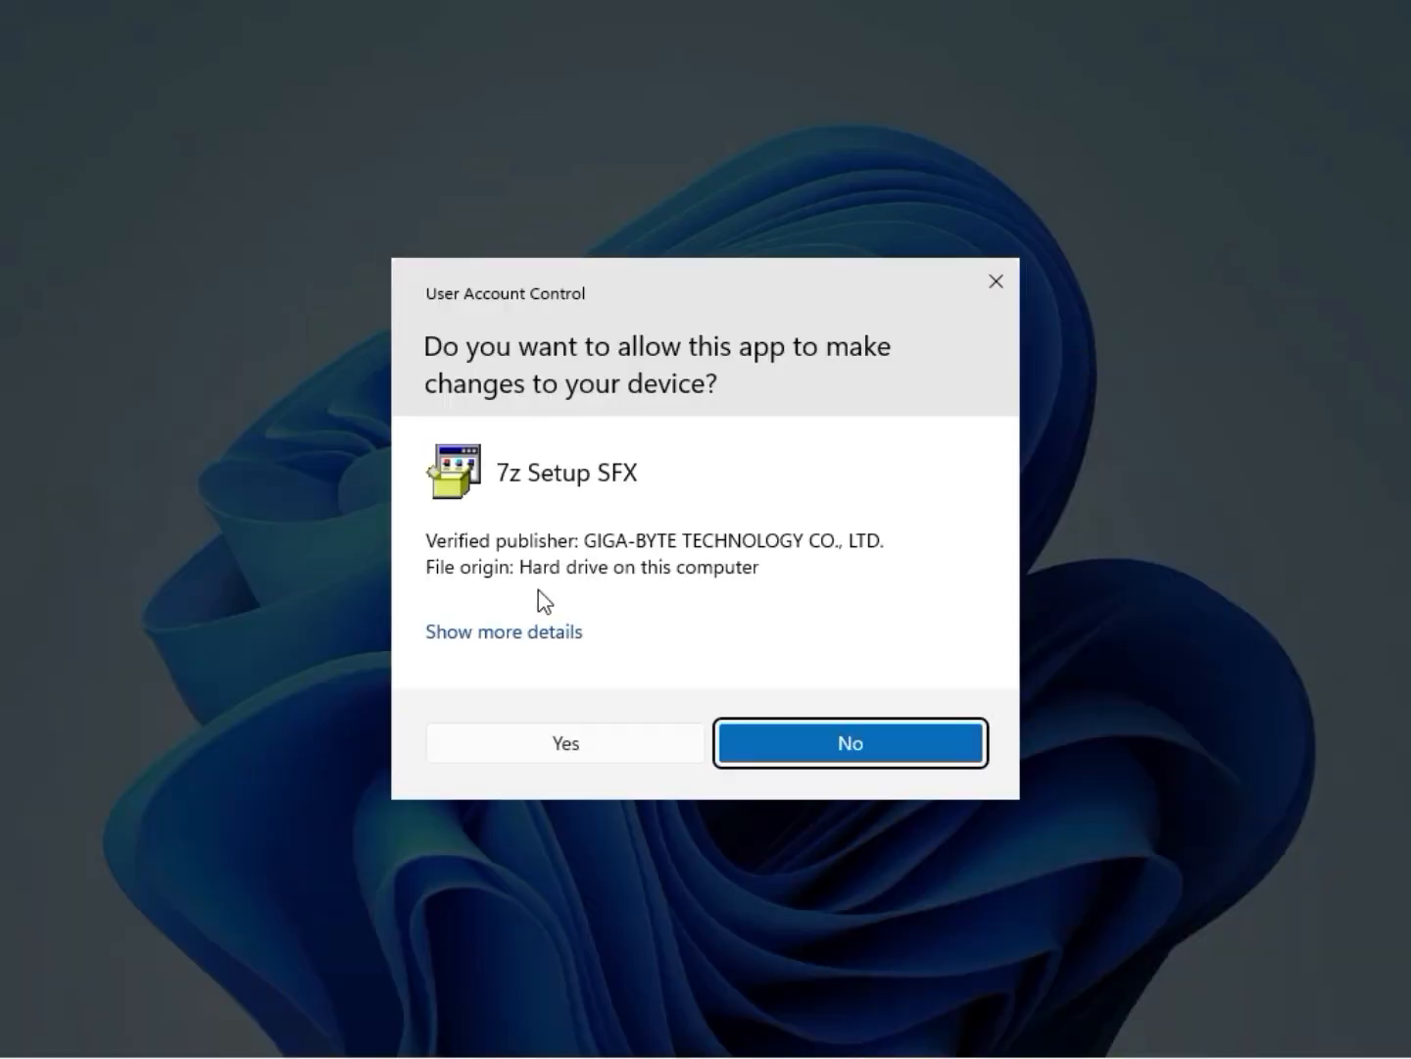
left_click(545, 745)
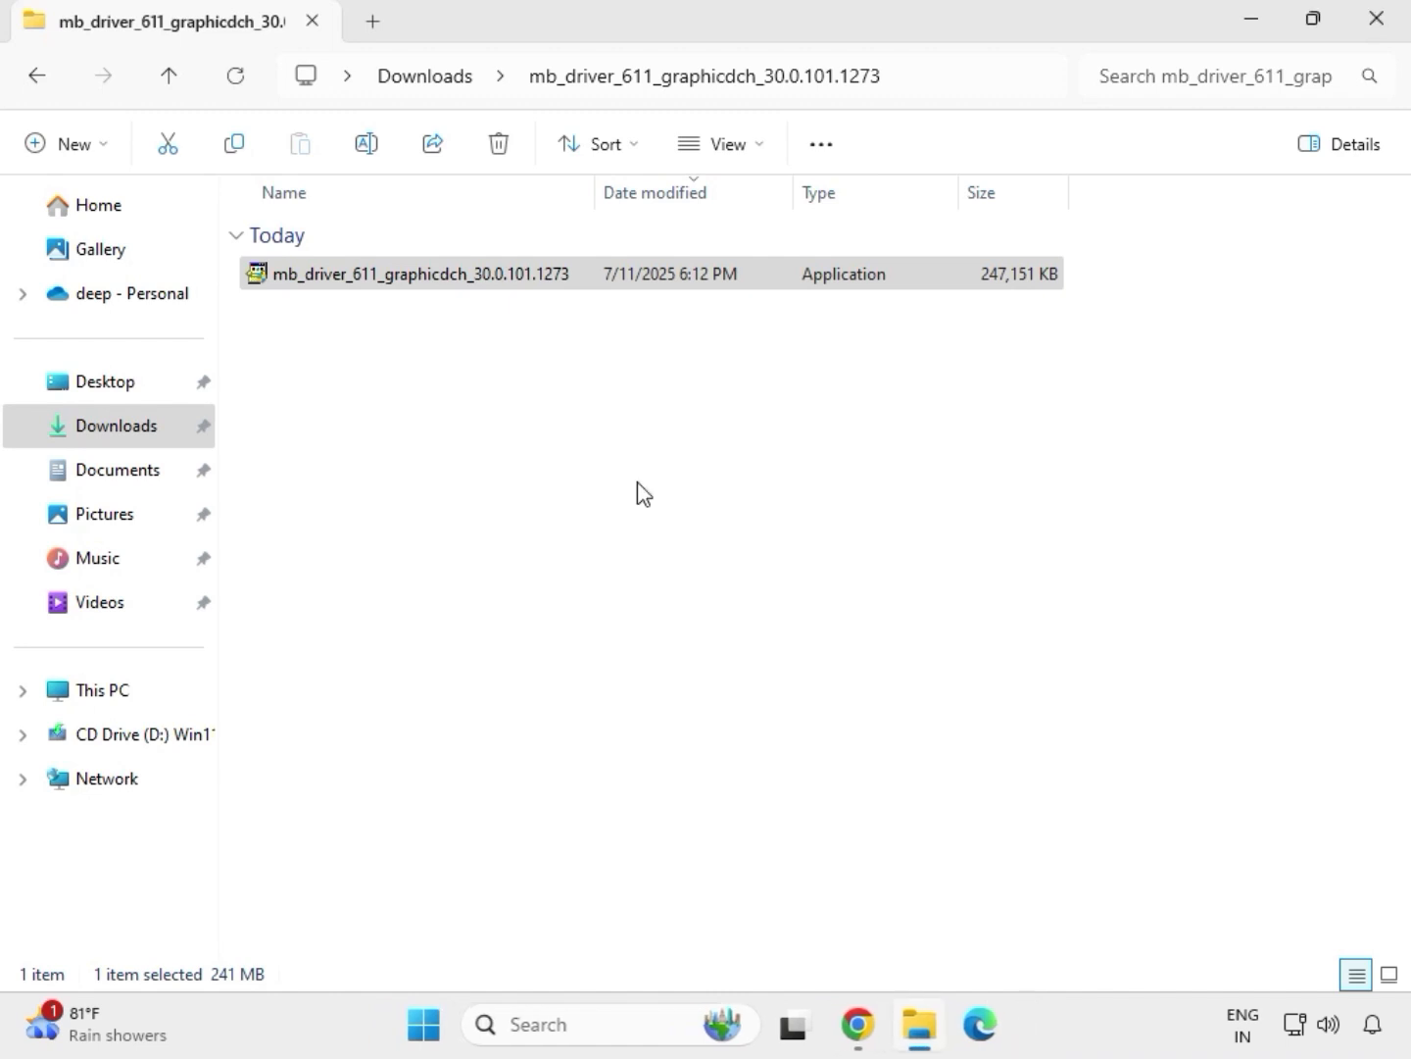
Run Setup from the 9225.1_UAD_Win10_Win11_2021_0824_123850_WHQL_1458 folder in the extracted mb_driver_realtekdch_6.0.9225.1 as administrator and allow it to make changes
left_click(436, 86)
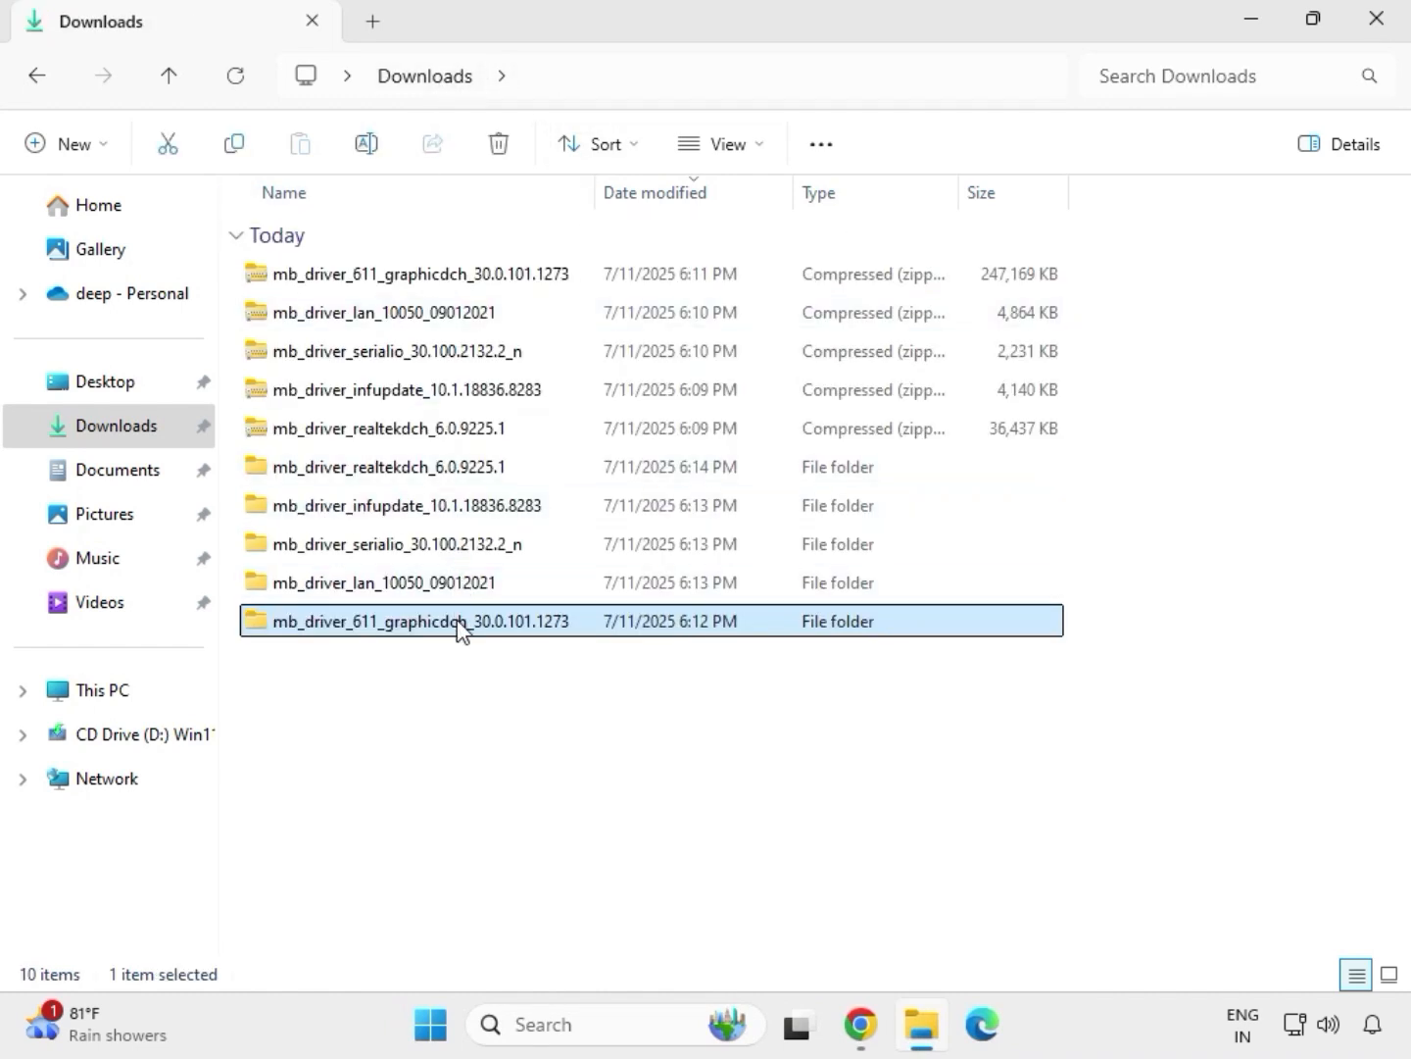
double_click(434, 469)
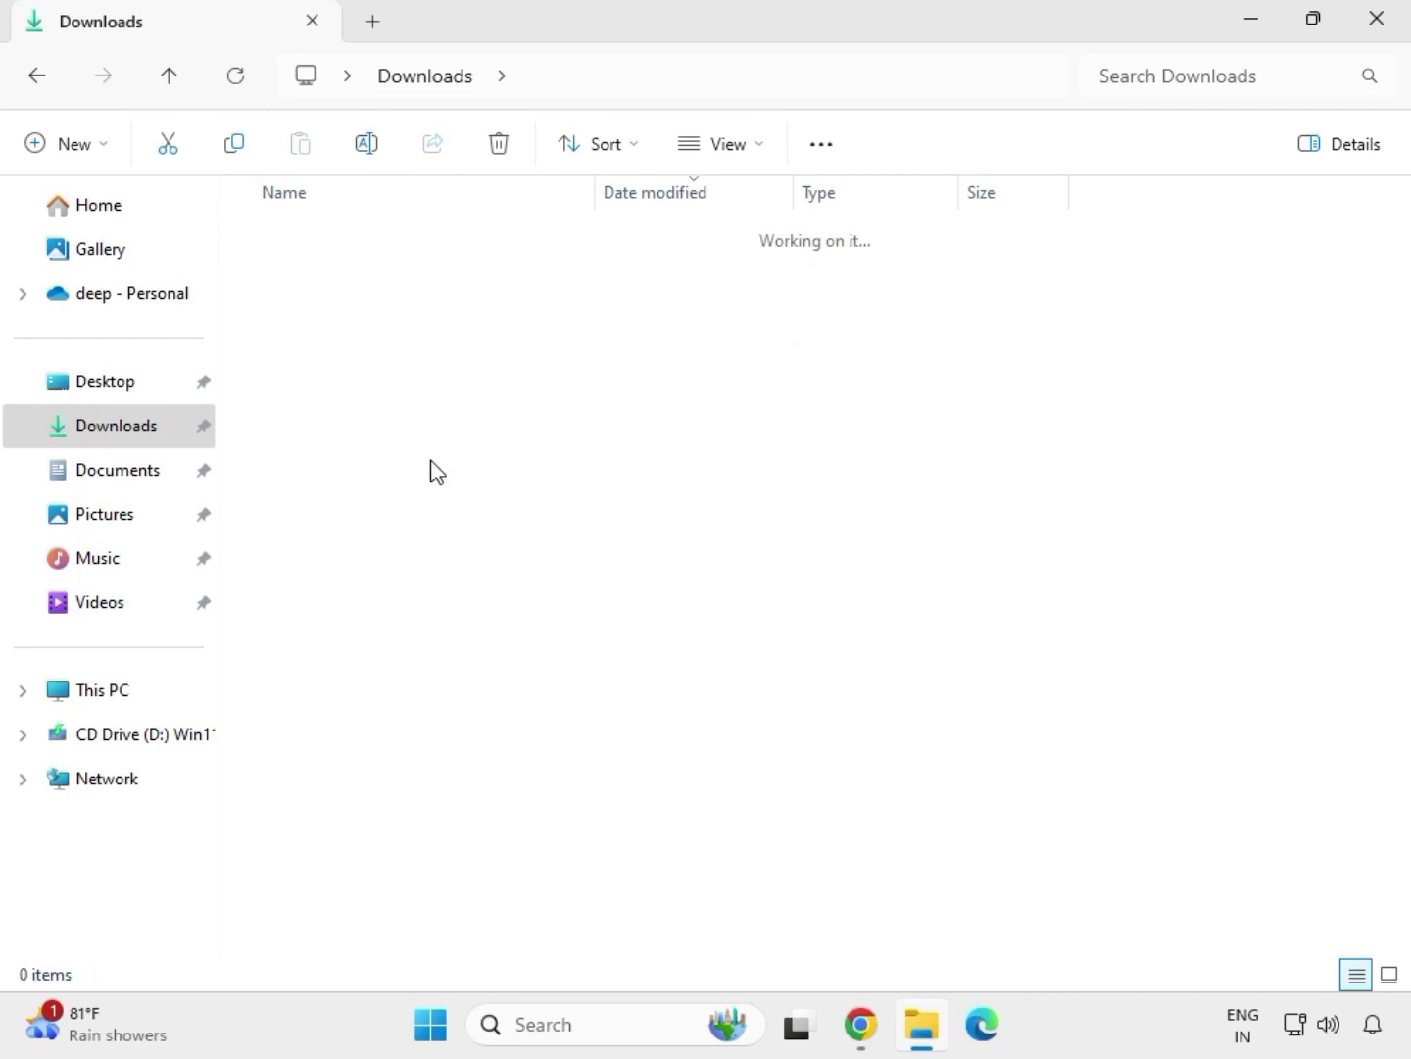
double_click(413, 270)
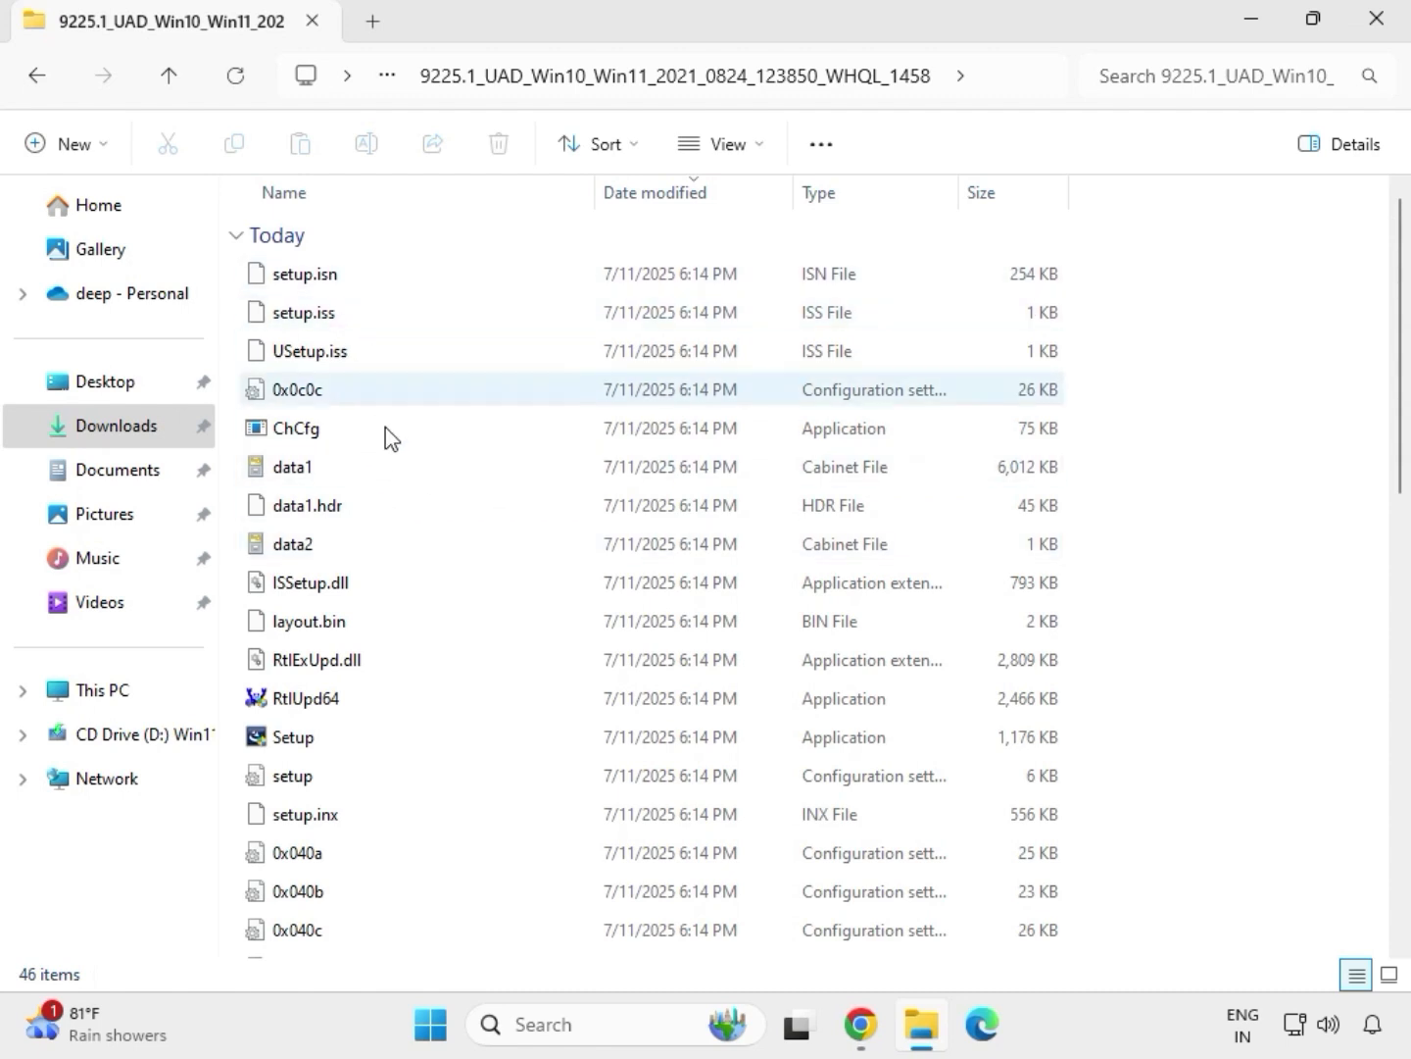
left_click(379, 736)
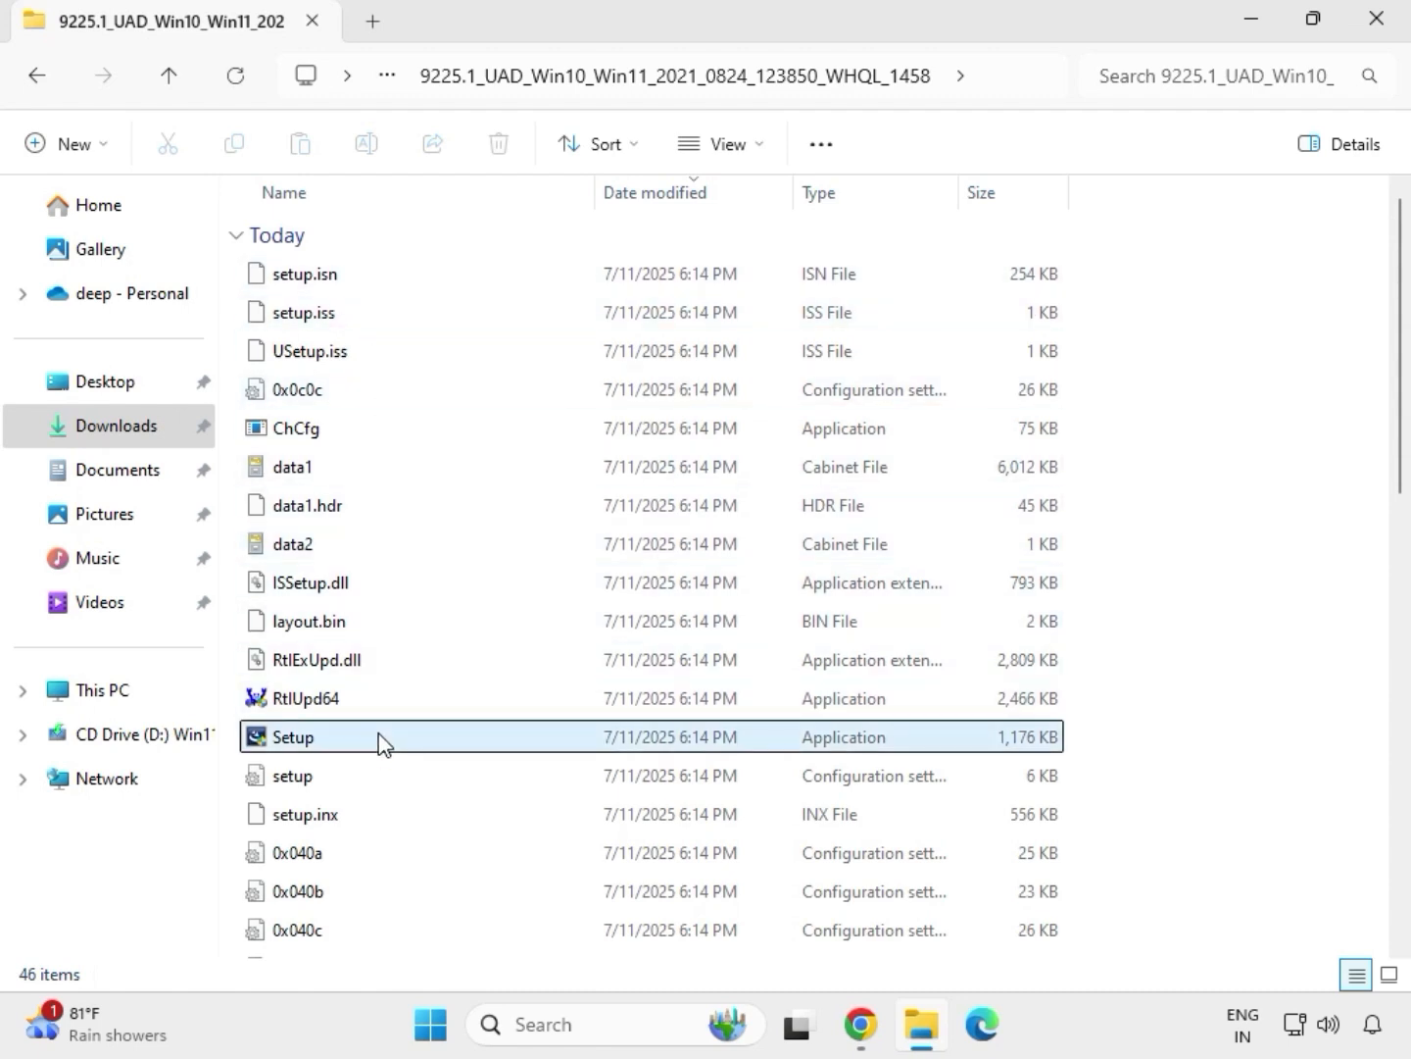
right_click(323, 750)
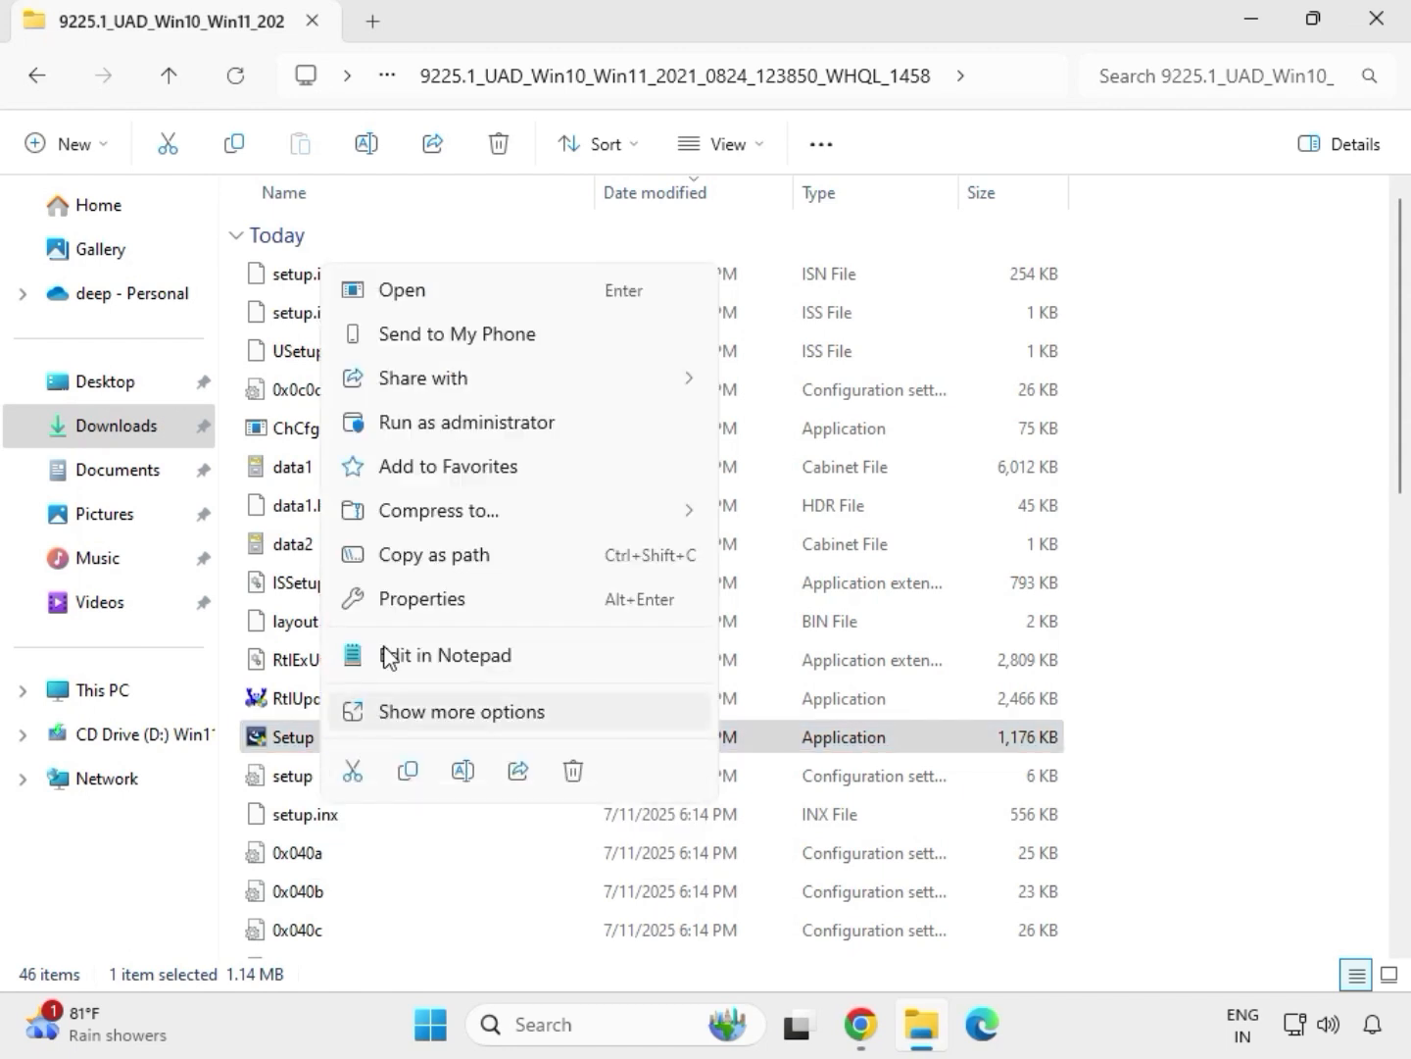
left_click(431, 427)
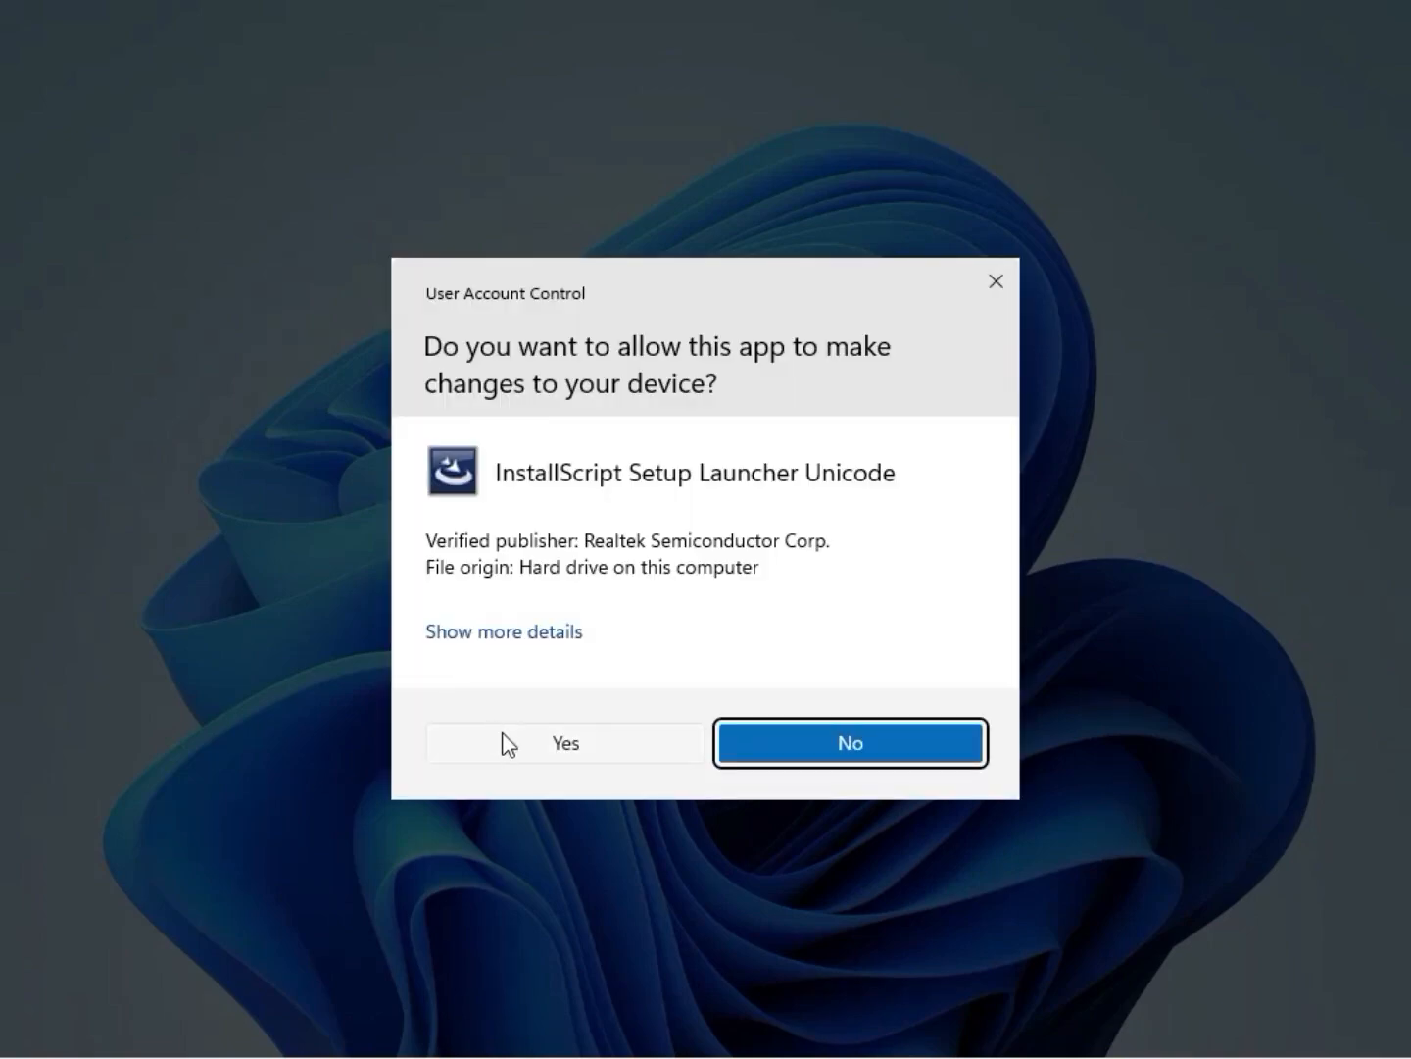
left_click(507, 743)
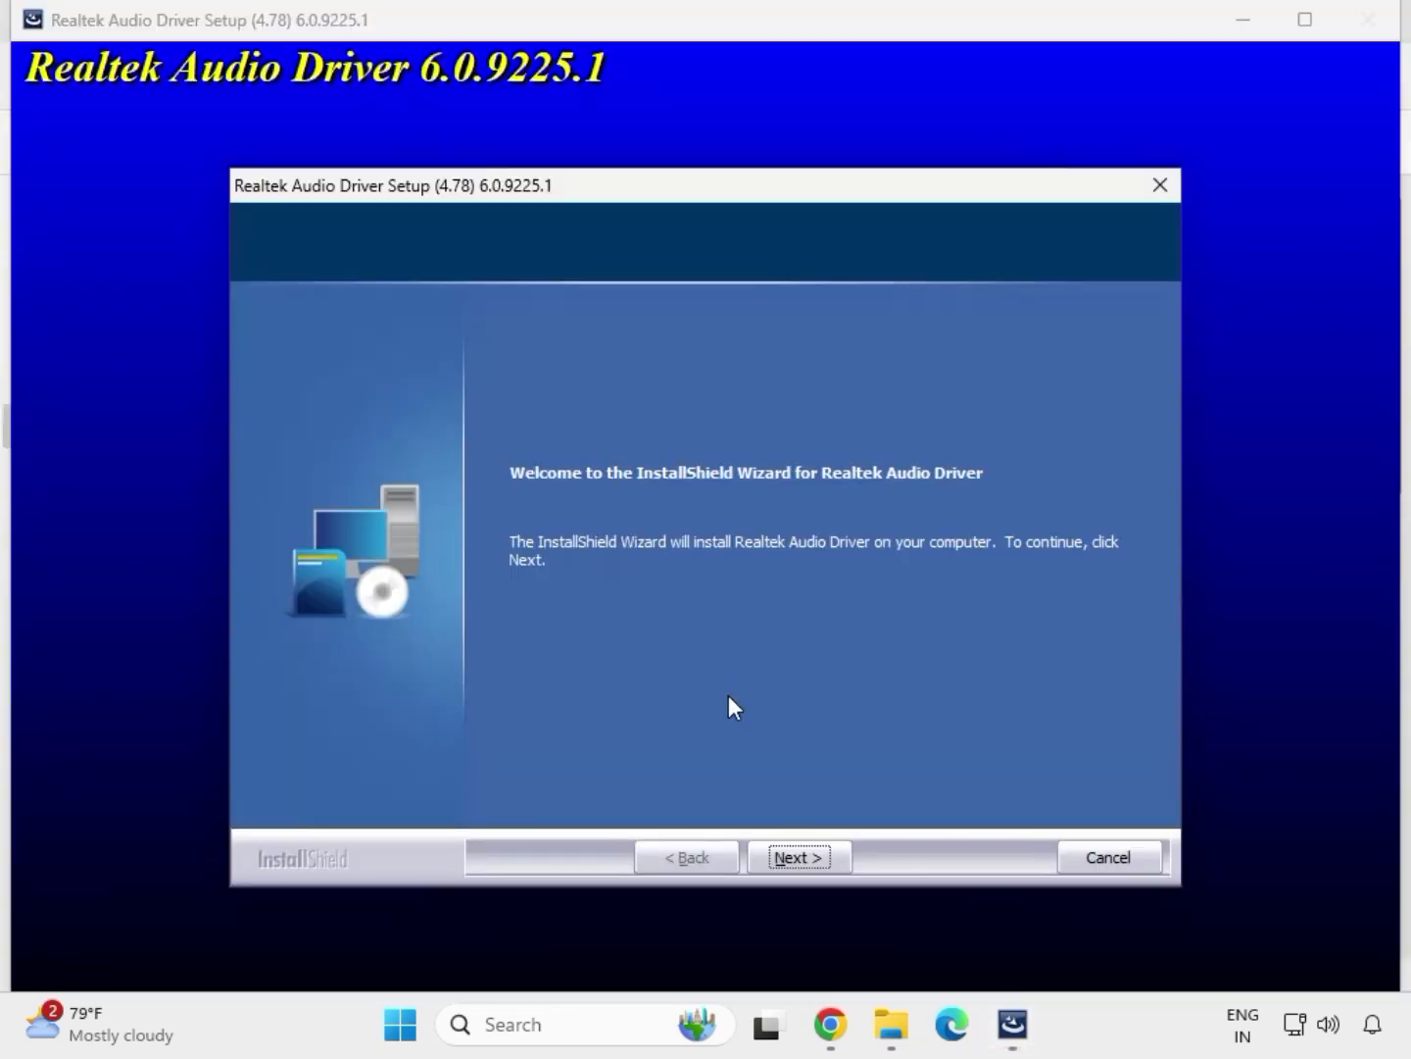
Proceed through the Realtek Audio Driver setup and finish it, choosing to restart the computer later
left_click(800, 853)
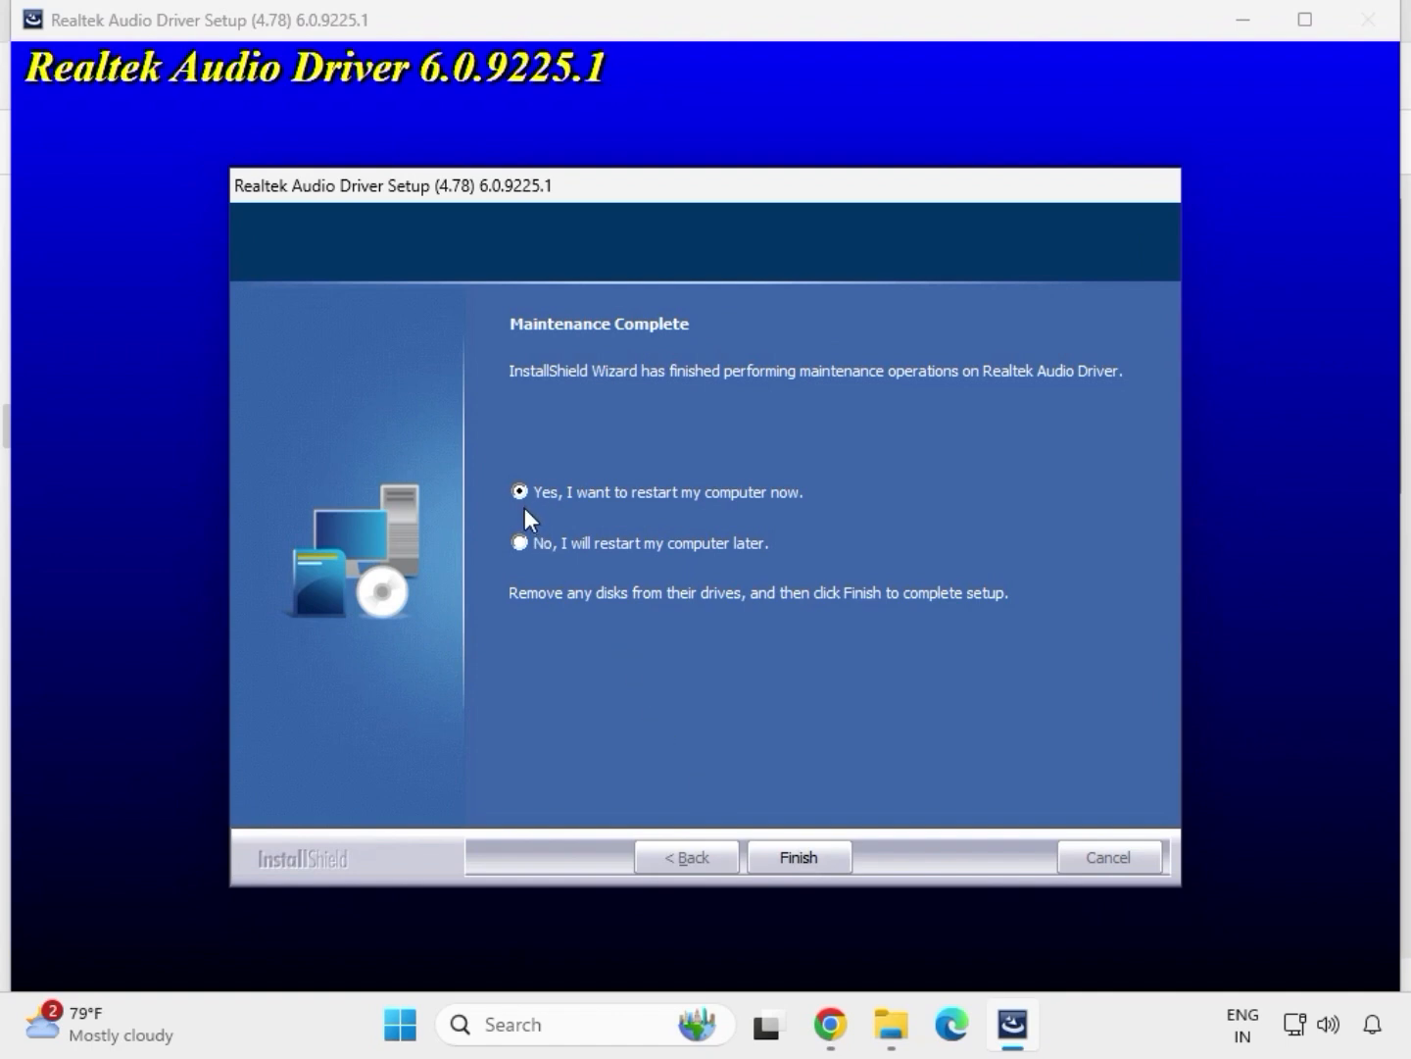
left_click(794, 856)
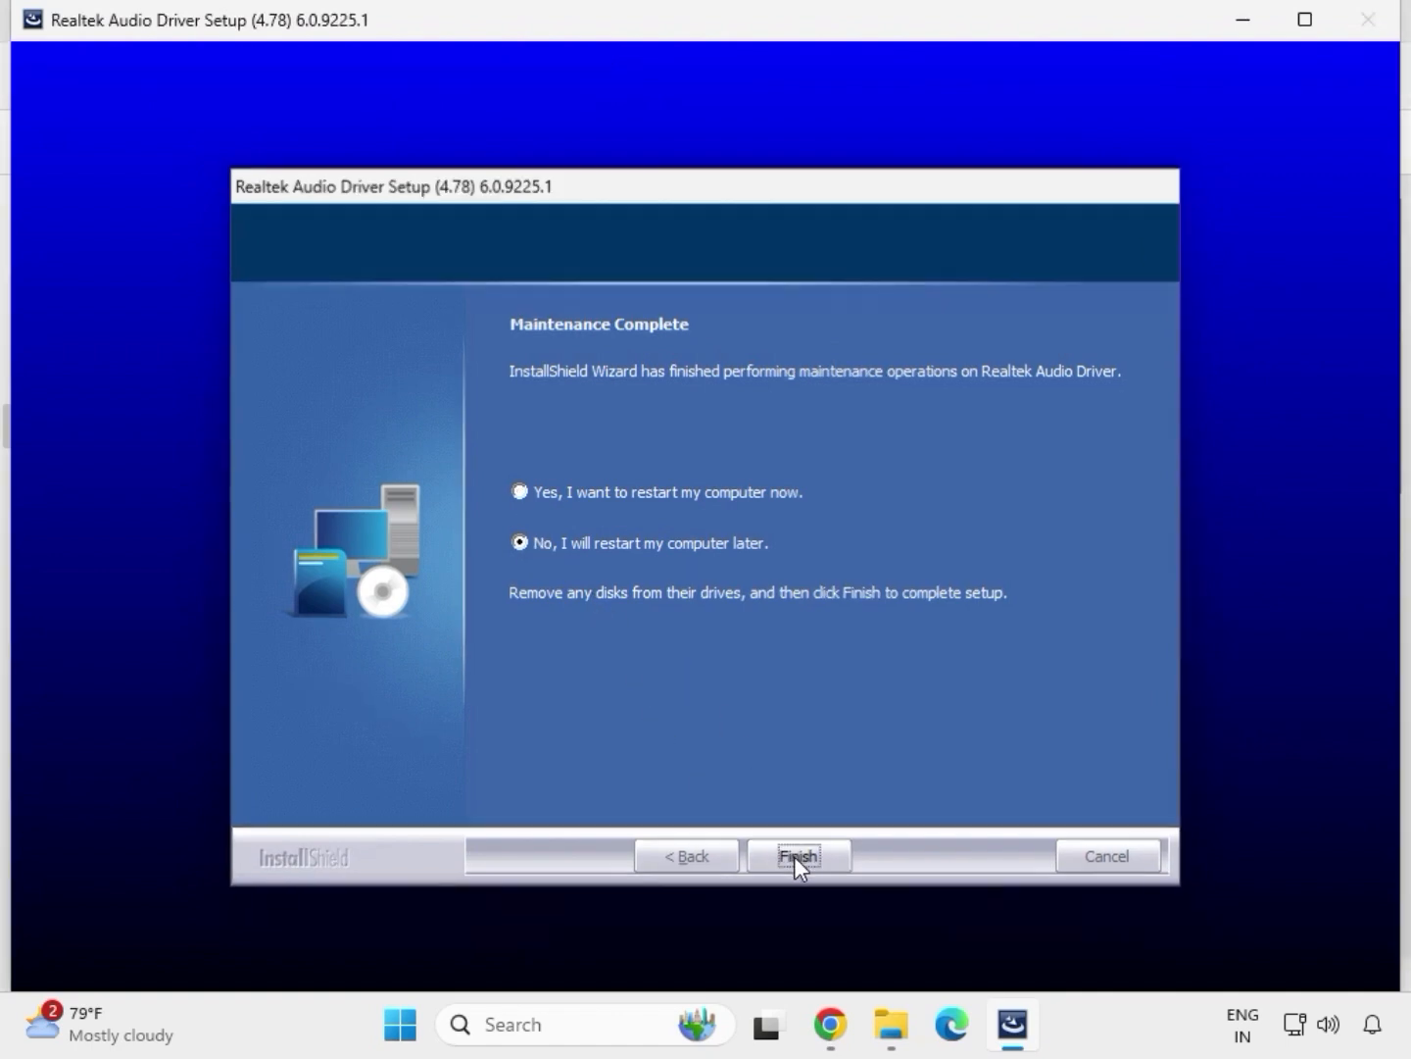